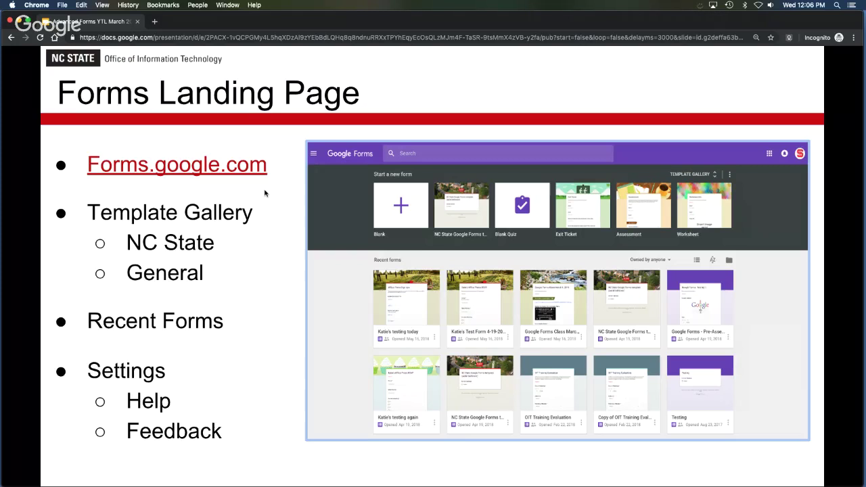
Create a new form from the NC State aerial belltower template in the Template gallery.
{"action": "left_click", "coordinate": [134, 169]}
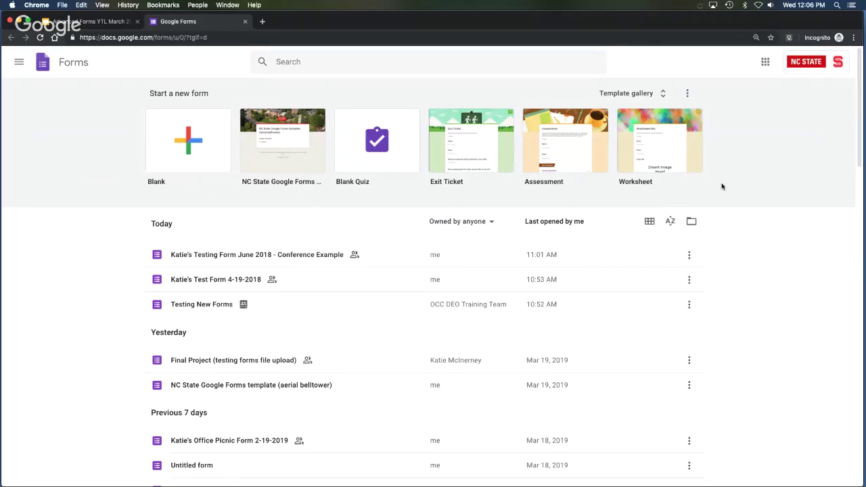
{"action": "left_click", "coordinate": [643, 97]}
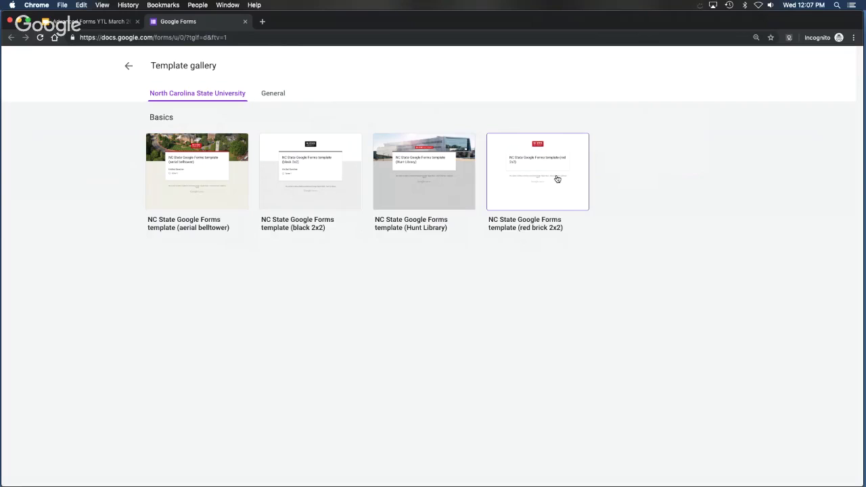
{"action": "left_click", "coordinate": [241, 195]}
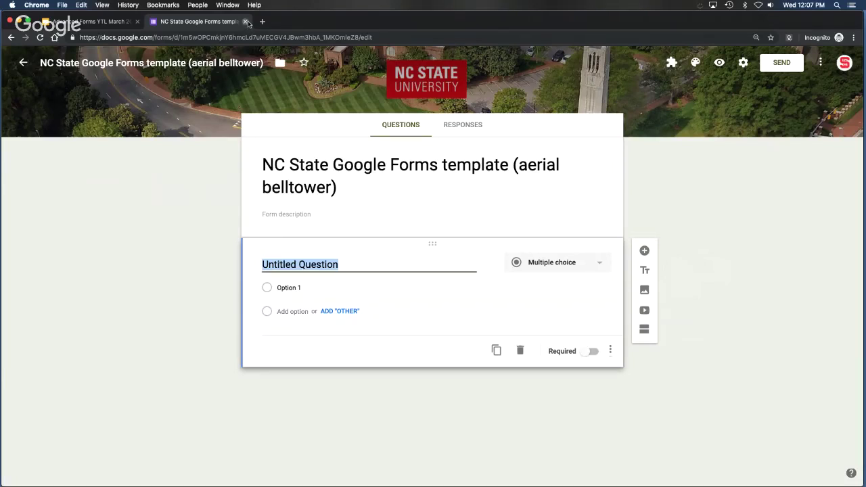
Leave the new belltower form and return to the Forms home page.
{"action": "left_click", "coordinate": [22, 63]}
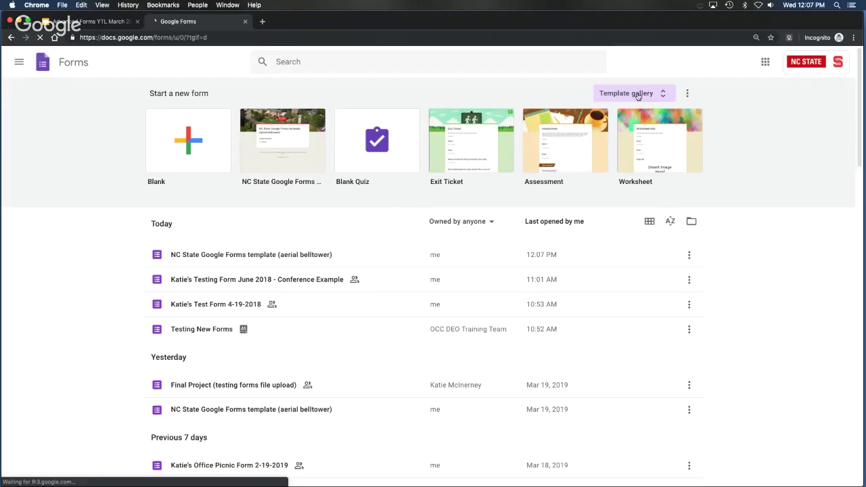
Create a form from the Exit Ticket template on the Template gallery's General tab.
{"action": "left_click", "coordinate": [637, 94]}
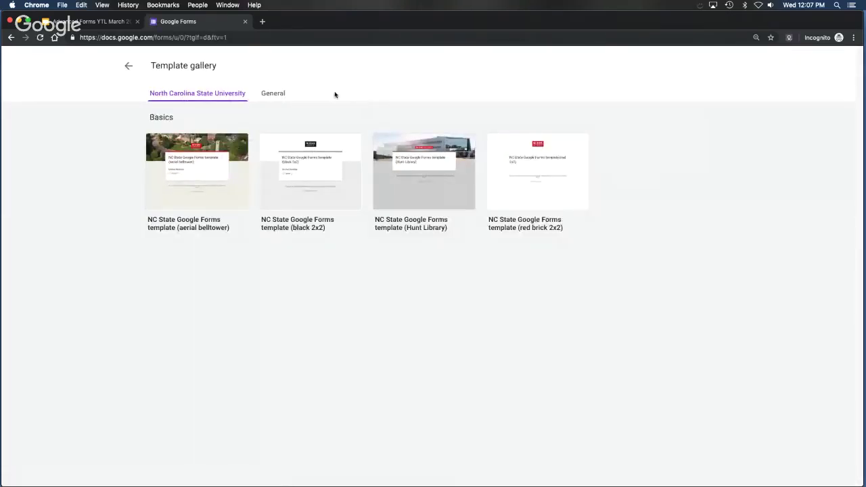
{"action": "left_click", "coordinate": [274, 93]}
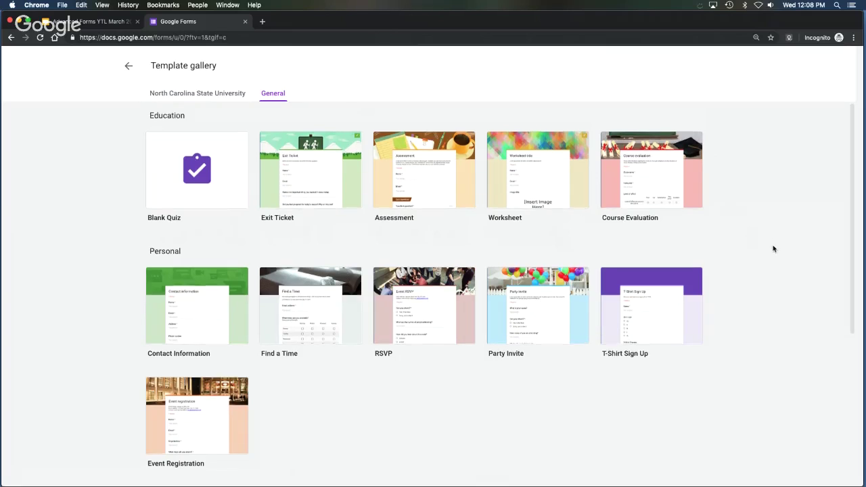
{"action": "scroll", "coordinate": [773, 248], "scroll_direction": "down", "scroll_amount": 1}
{"action": "scroll", "coordinate": [773, 248], "scroll_direction": "down", "scroll_amount": 4}
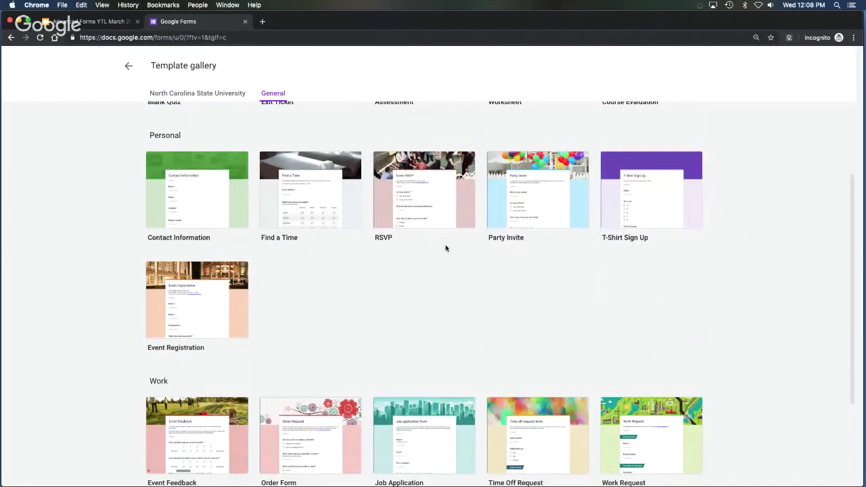
{"action": "scroll", "coordinate": [493, 265], "scroll_direction": "down", "scroll_amount": 3}
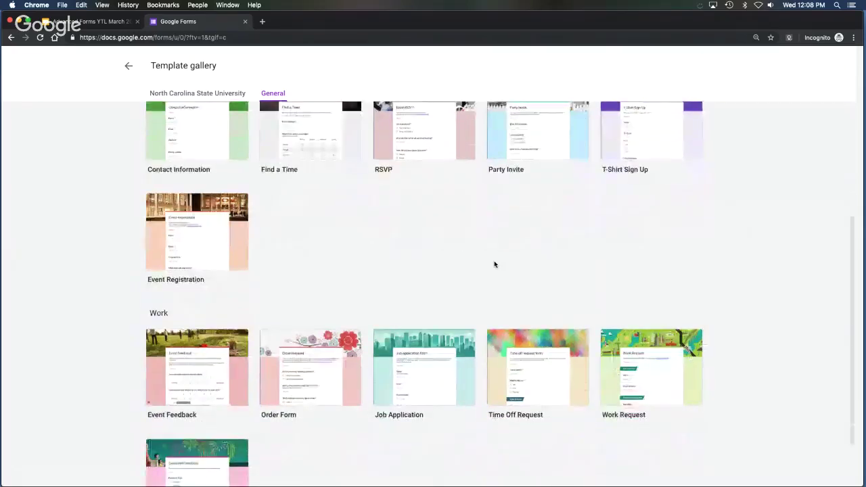
{"action": "scroll", "coordinate": [494, 265], "scroll_direction": "down", "scroll_amount": 3}
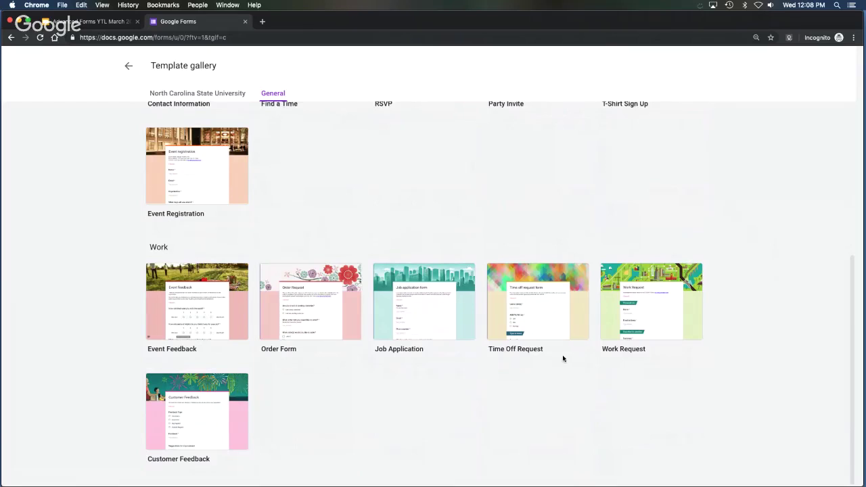
{"action": "scroll", "coordinate": [717, 391], "scroll_direction": "up", "scroll_amount": 2}
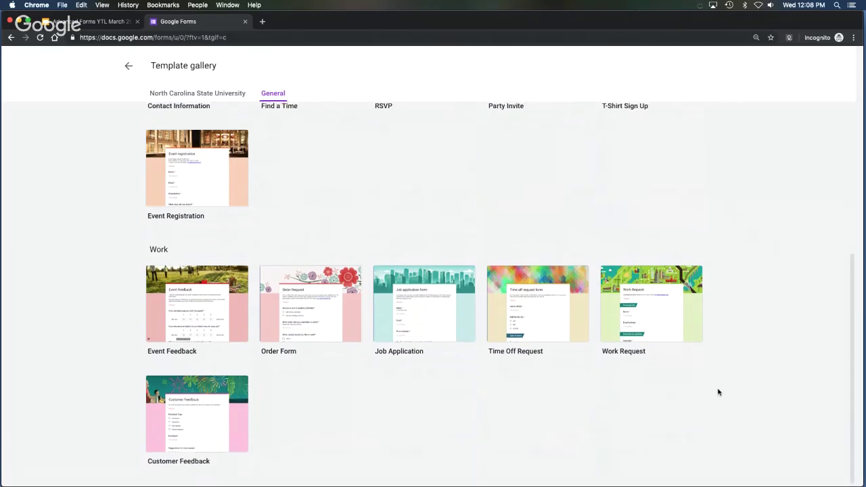
{"action": "scroll", "coordinate": [717, 391], "scroll_direction": "up", "scroll_amount": 4}
{"action": "scroll", "coordinate": [717, 390], "scroll_direction": "up", "scroll_amount": 6}
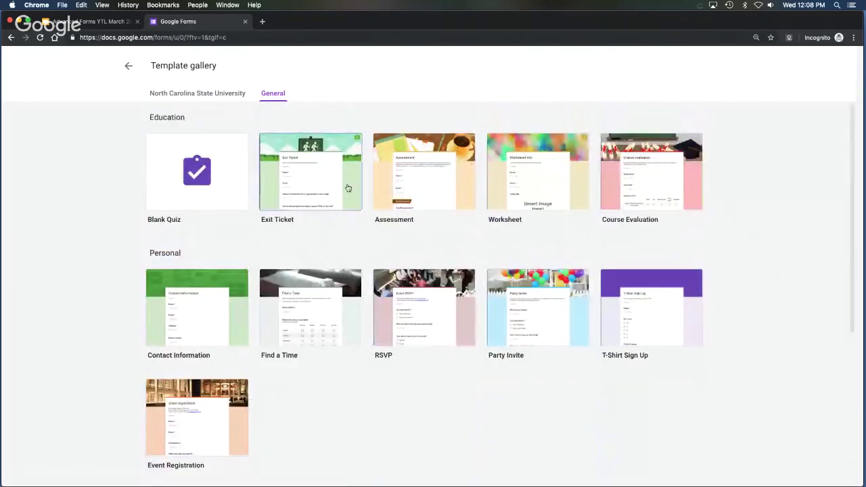
{"action": "left_click", "coordinate": [347, 187]}
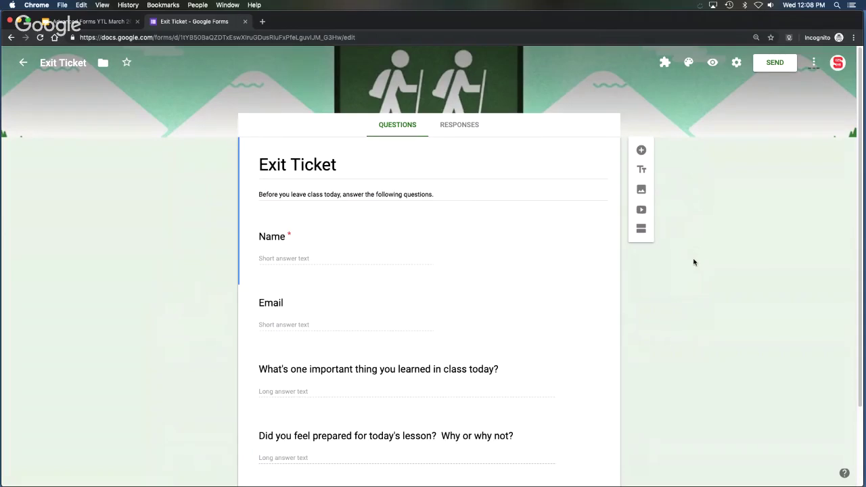
Leave the Exit Ticket form and go back to the Forms home page.
{"action": "left_click", "coordinate": [23, 62]}
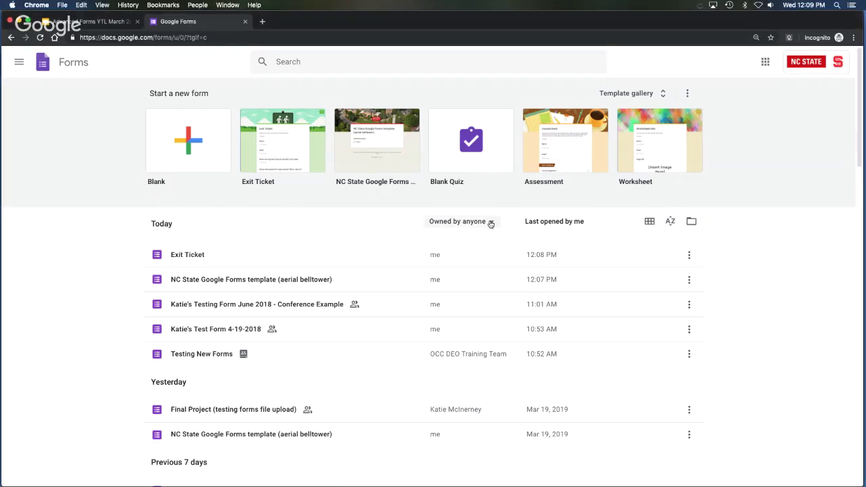
{"action": "left_click", "coordinate": [651, 221]}
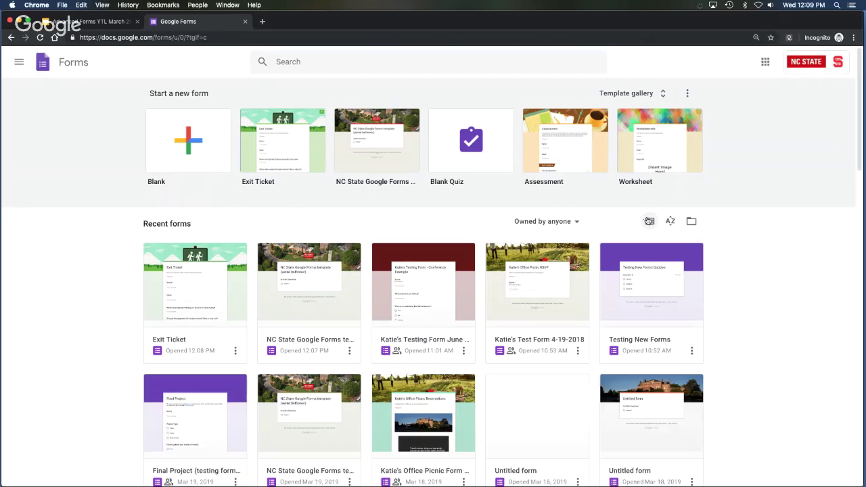
{"action": "left_click", "coordinate": [647, 221]}
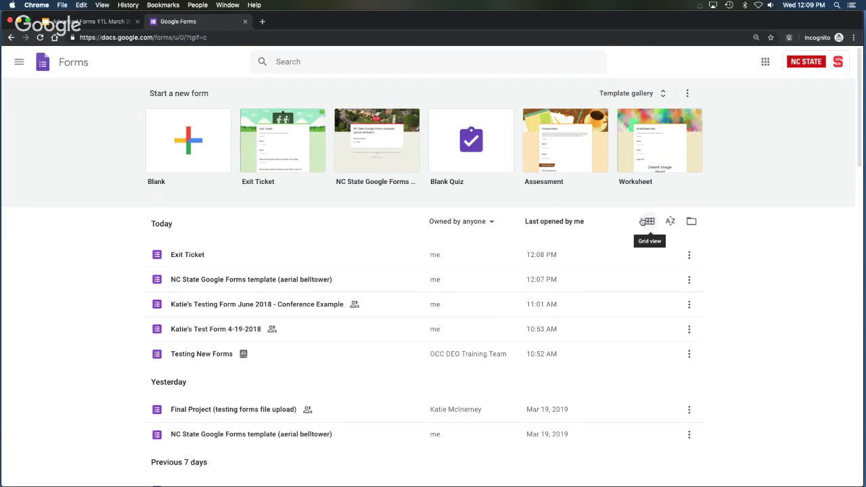
{"action": "left_click", "coordinate": [670, 222]}
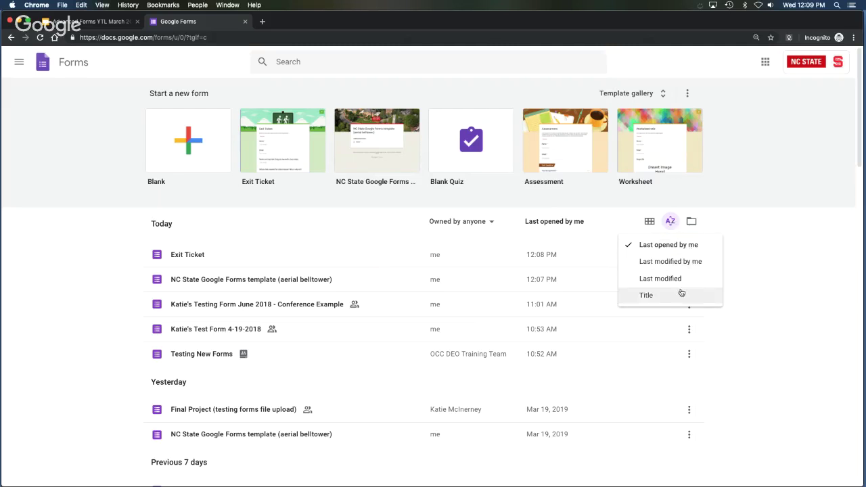
{"action": "left_click", "coordinate": [691, 223]}
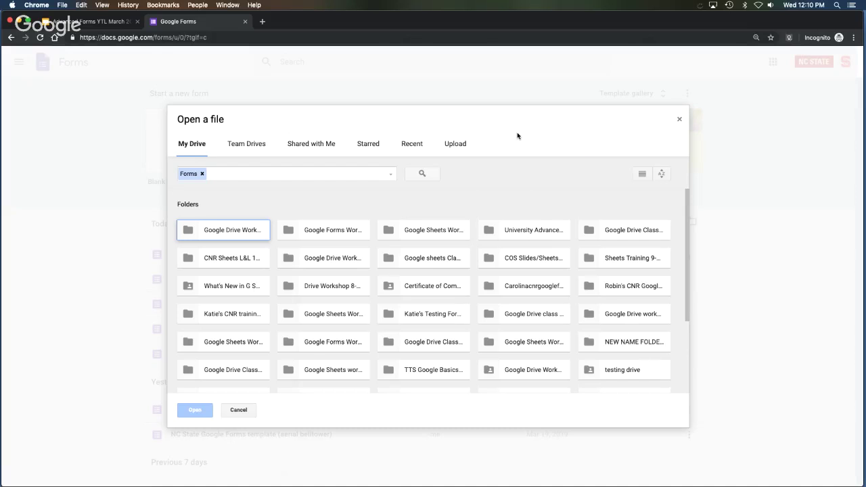
{"action": "left_click", "coordinate": [679, 119]}
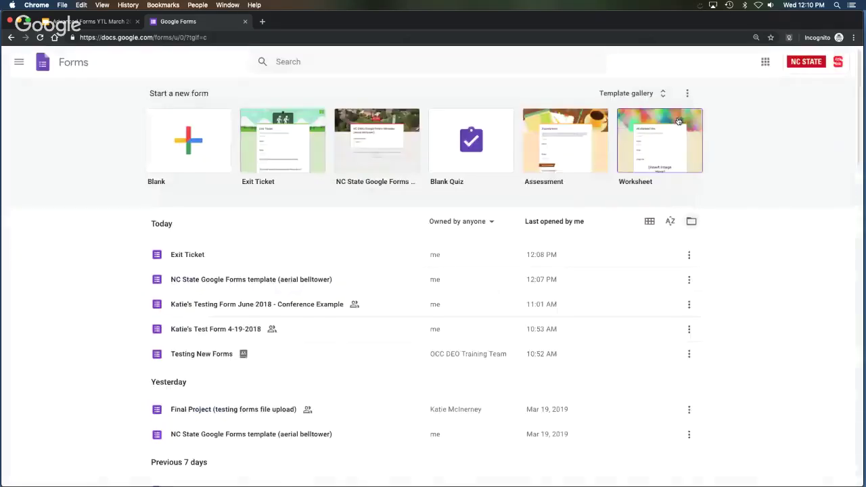
{"action": "left_click", "coordinate": [20, 63]}
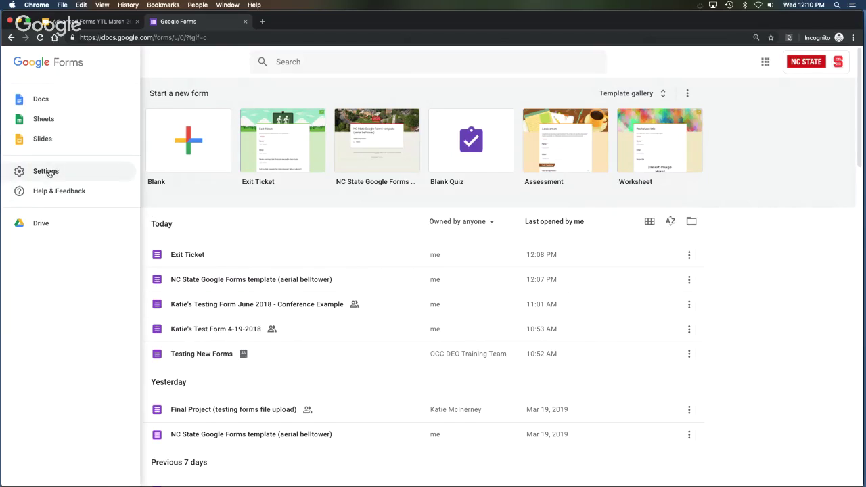
{"action": "left_click", "coordinate": [46, 171]}
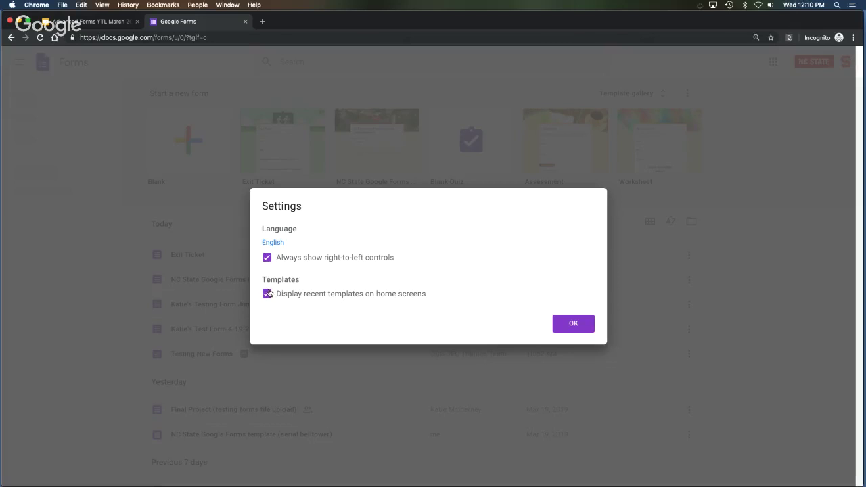
{"action": "left_click", "coordinate": [573, 324]}
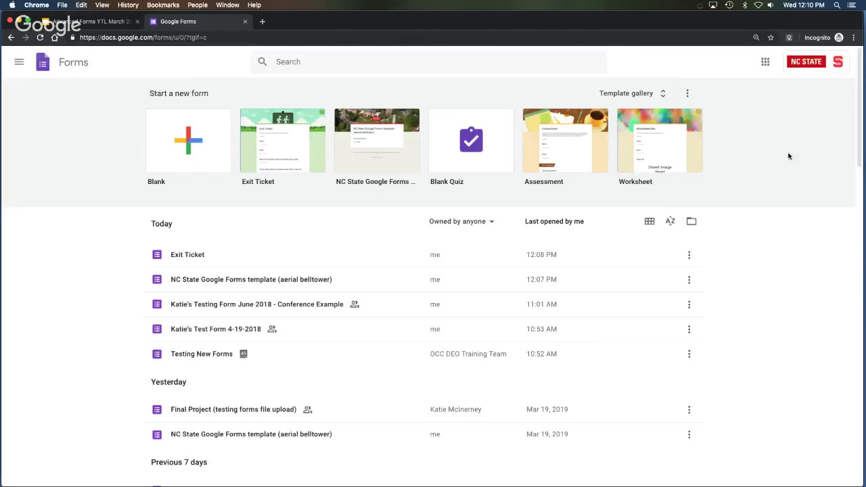
{"action": "left_click", "coordinate": [20, 62]}
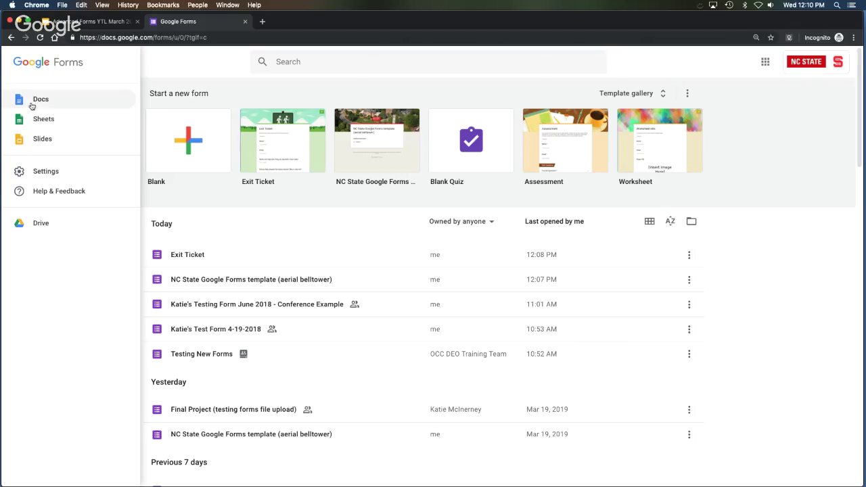
Search Forms help for 'theme', then start a Send feedback report.
{"action": "left_click", "coordinate": [47, 190]}
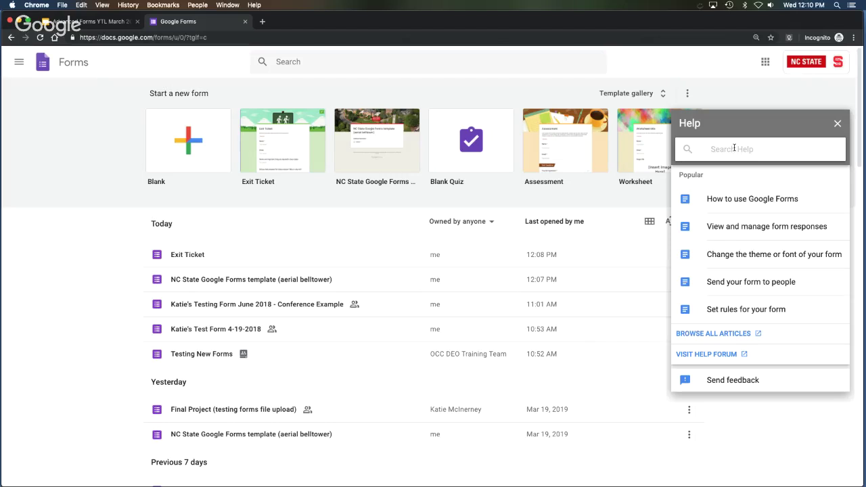
{"action": "left_click", "coordinate": [734, 148]}
{"action": "type", "text": "theme"}
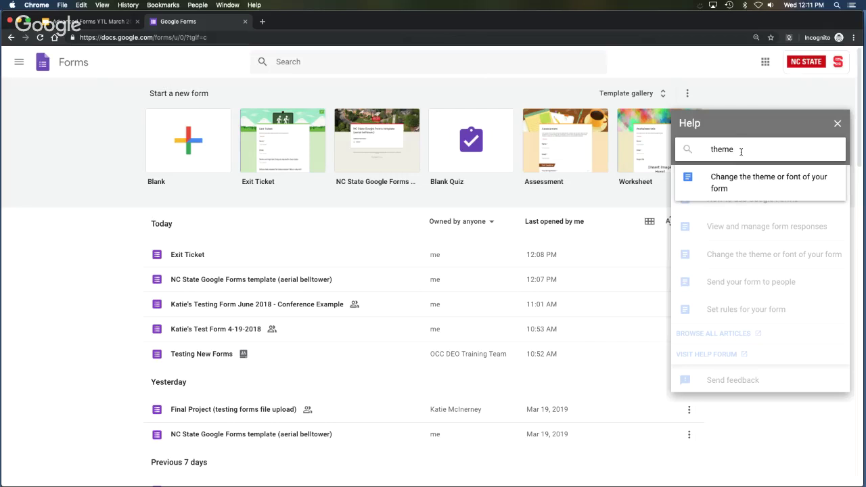
{"action": "left_click", "coordinate": [756, 380]}
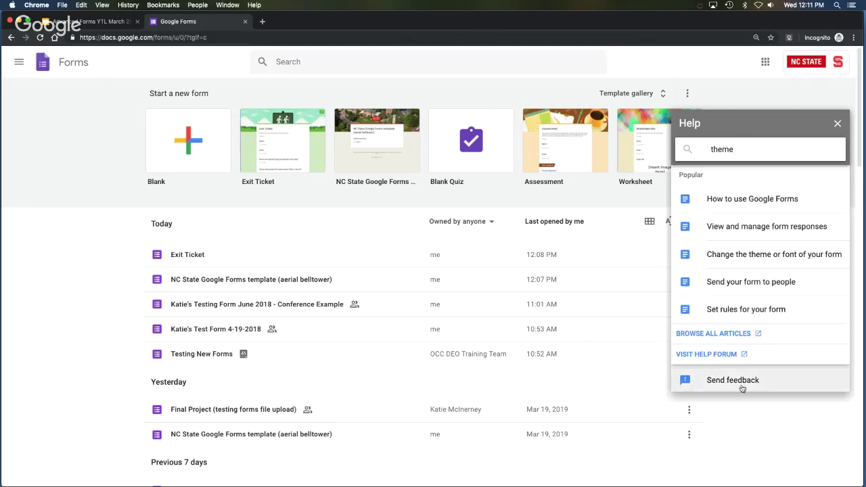
{"action": "left_click", "coordinate": [747, 382]}
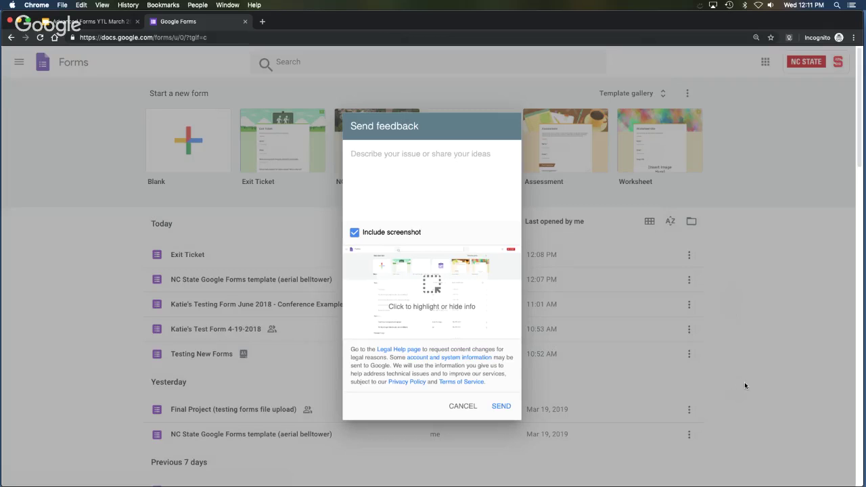
Enter 'testing' as feedback, cancel it unsent, and close the Google Forms tab.
{"action": "type", "text": "testing"}
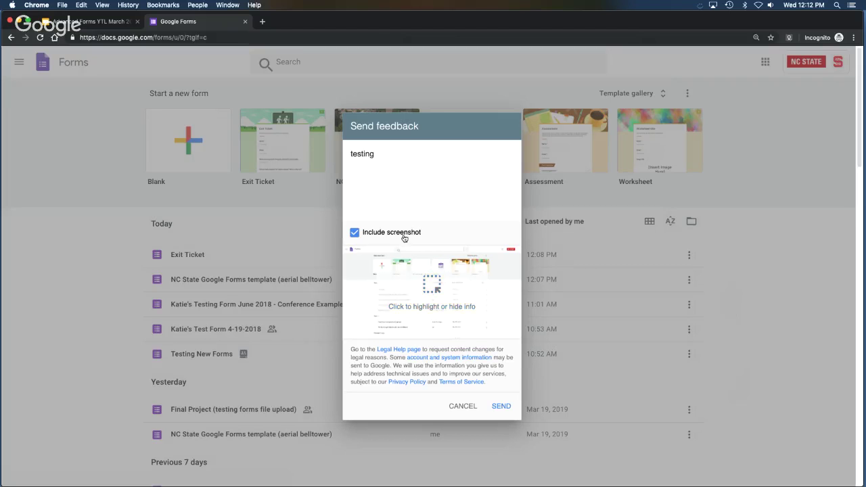
{"action": "left_click", "coordinate": [464, 408]}
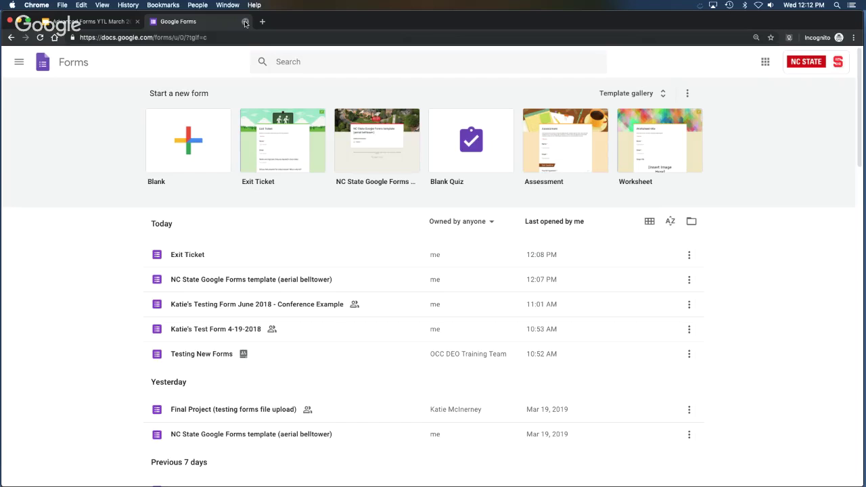
{"action": "left_click", "coordinate": [245, 22]}
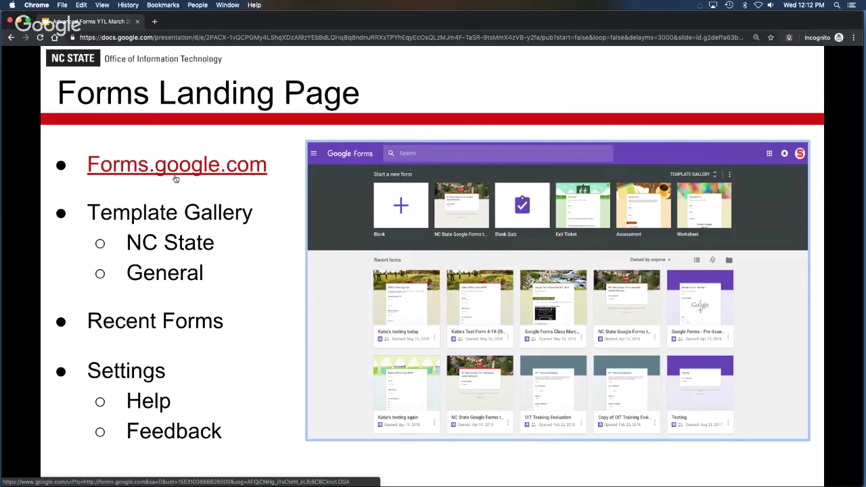
Advance the deck past Custom Themes to slide 9, Theme Options.
{"action": "left_click", "coordinate": [267, 347]}
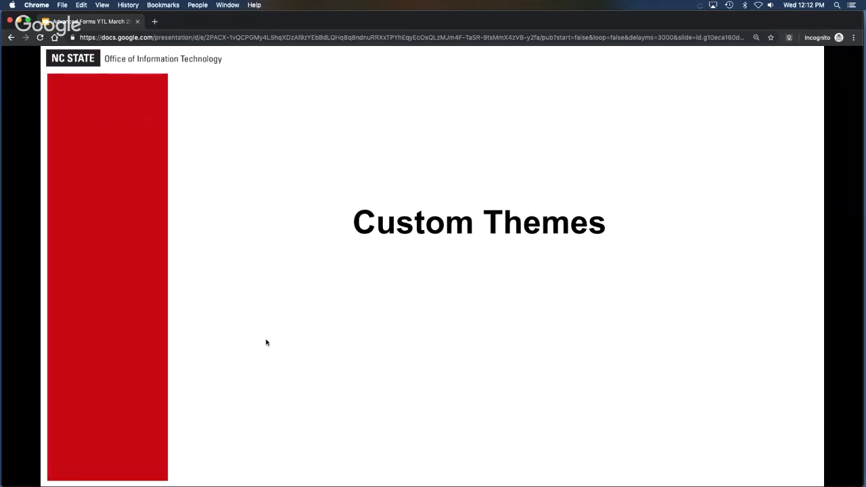
{"action": "left_click", "coordinate": [464, 307]}
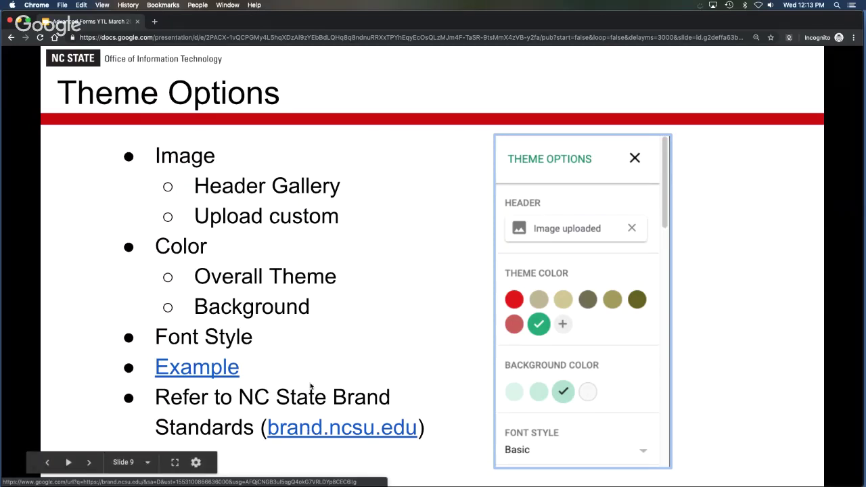
Open the Conference Example form and show its Theme Options panel.
{"action": "left_click", "coordinate": [196, 368]}
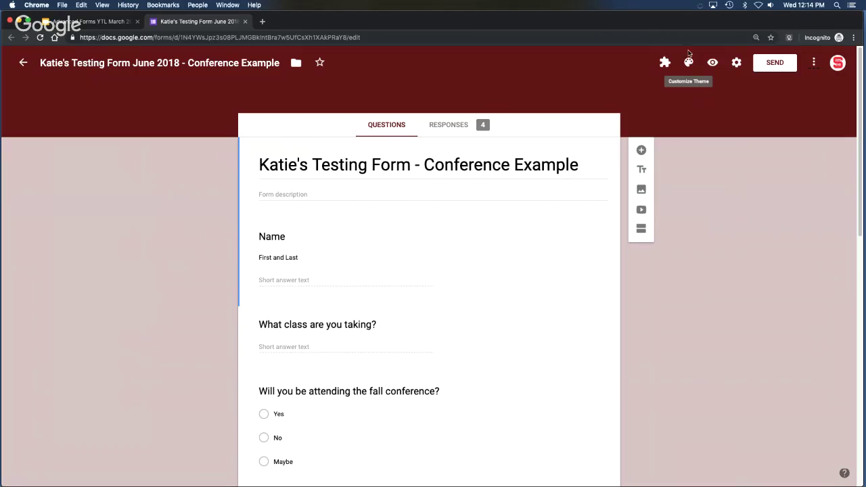
{"action": "left_click", "coordinate": [688, 63]}
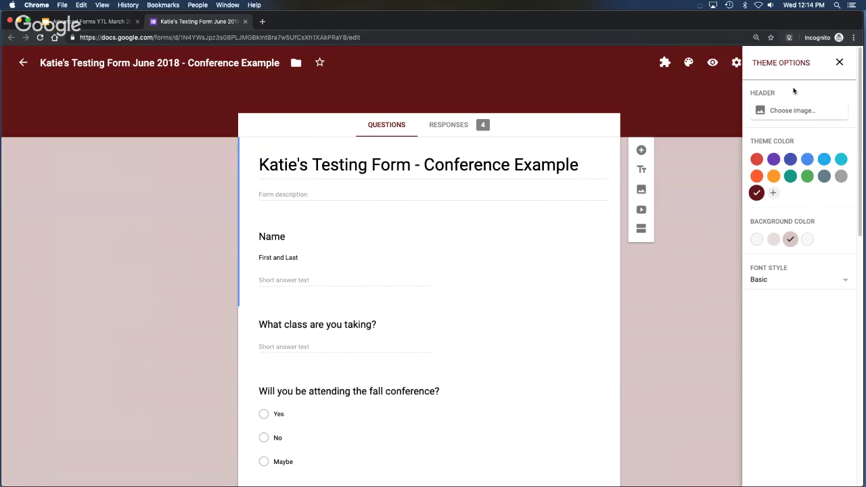
Browse the header categories, then apply the purple spheres image from Work and School.
{"action": "left_click", "coordinate": [792, 110]}
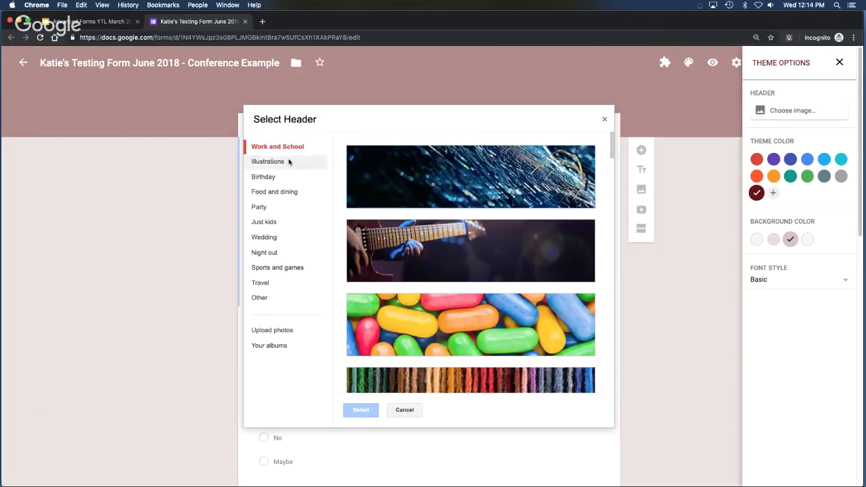
{"action": "left_click", "coordinate": [273, 194]}
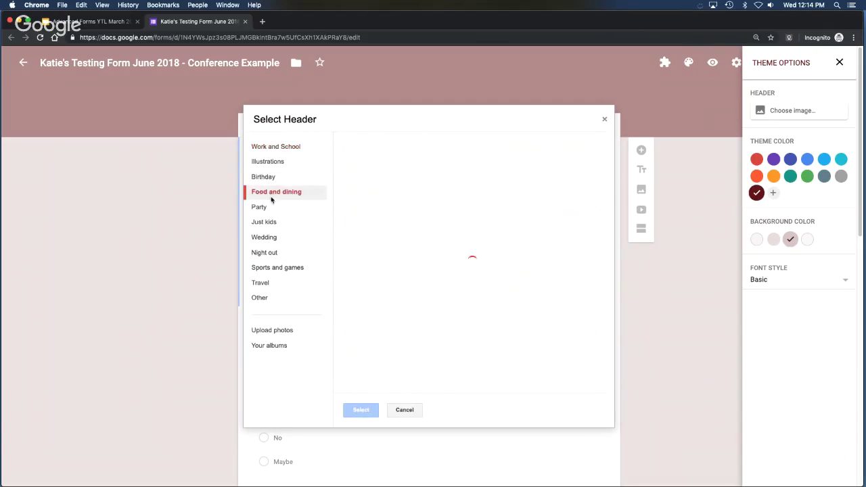
{"action": "left_click", "coordinate": [266, 209]}
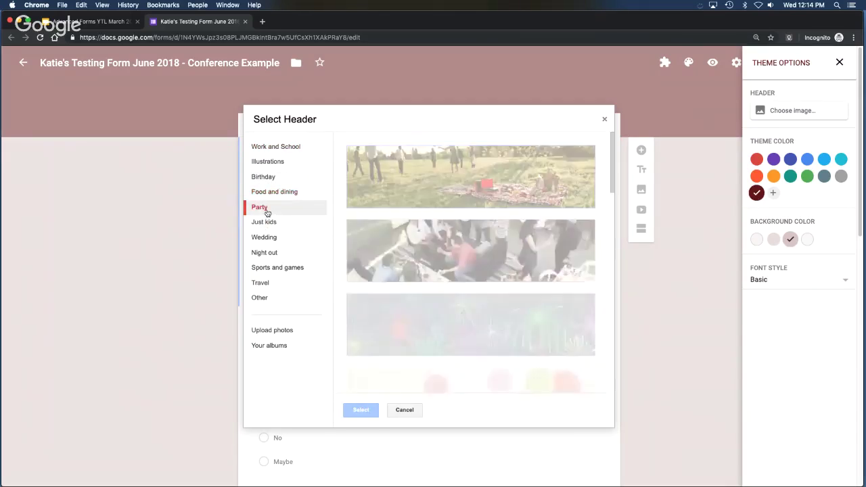
{"action": "left_click", "coordinate": [269, 223]}
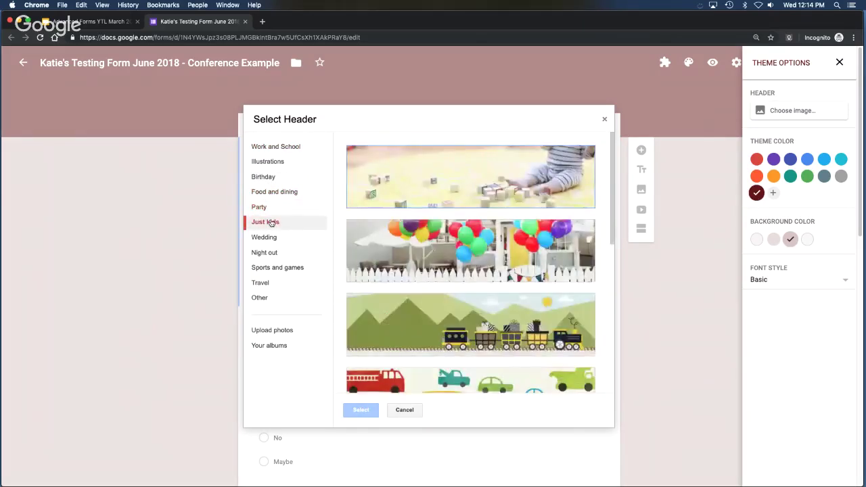
{"action": "left_click", "coordinate": [271, 238]}
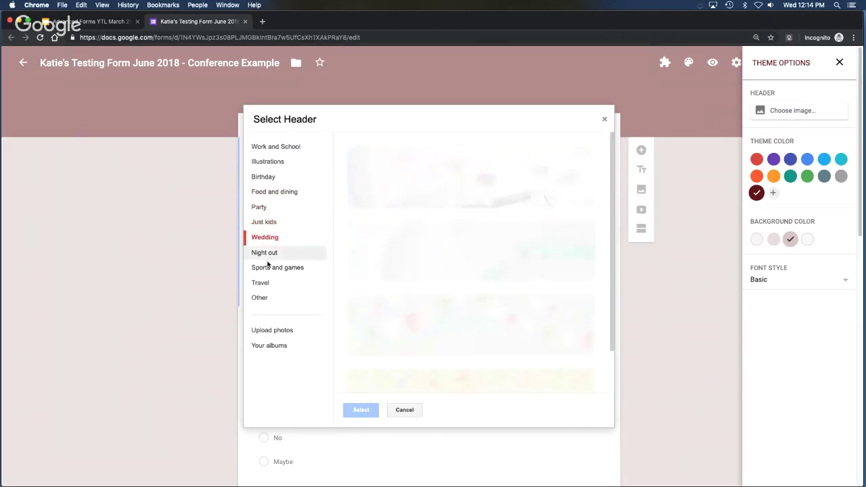
{"action": "left_click", "coordinate": [266, 253]}
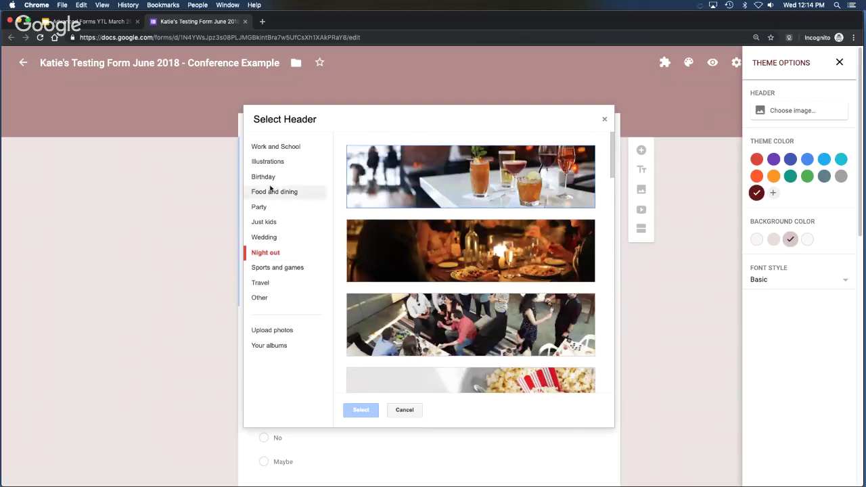
{"action": "left_click", "coordinate": [269, 146]}
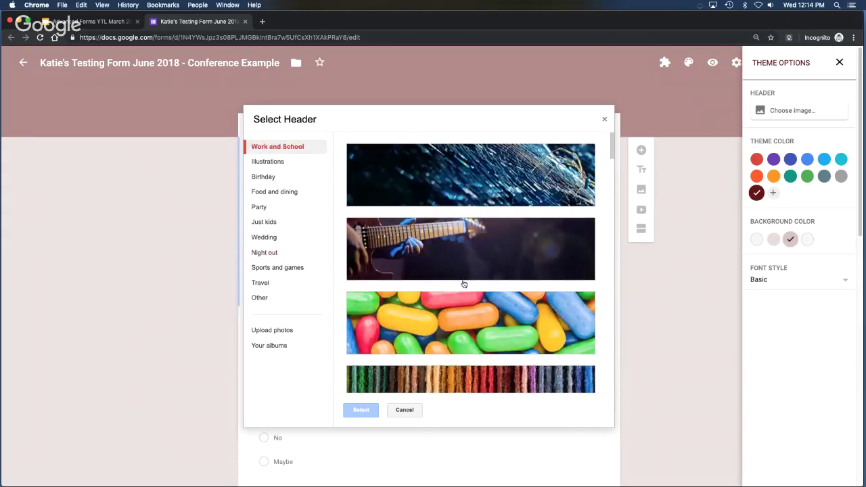
{"action": "scroll", "coordinate": [463, 287], "scroll_direction": "down", "scroll_amount": 3}
{"action": "scroll", "coordinate": [542, 298], "scroll_direction": "down", "scroll_amount": 3}
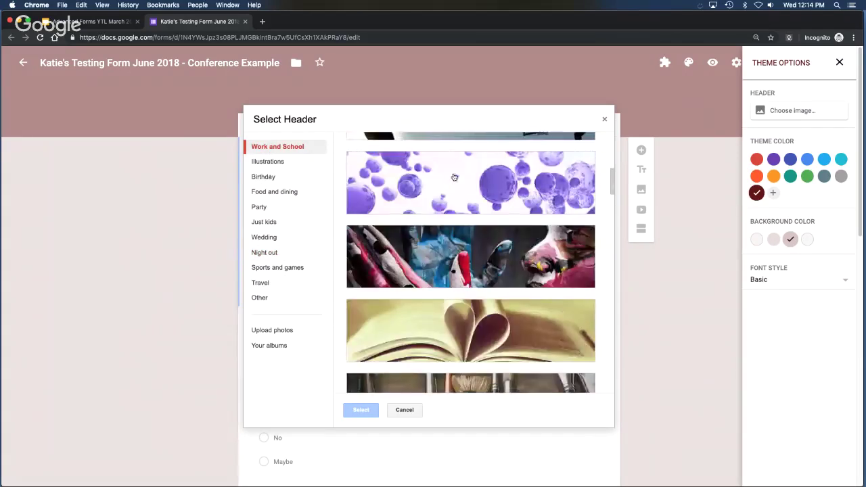
{"action": "left_click", "coordinate": [454, 182]}
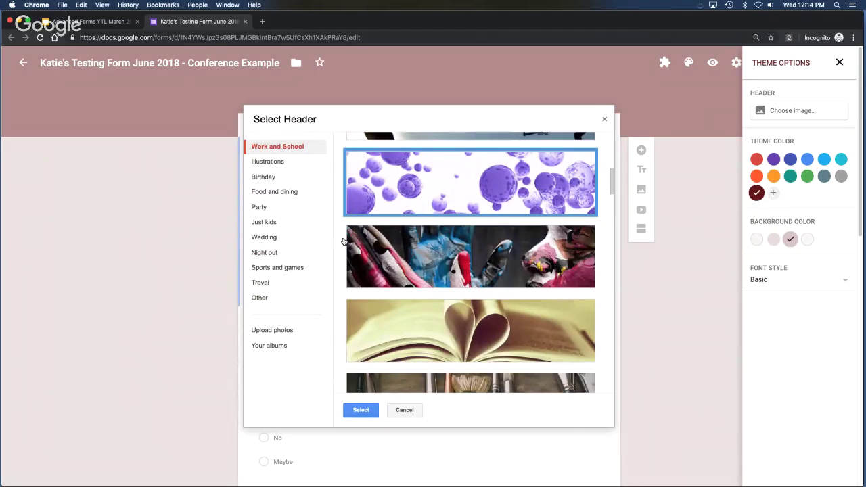
{"action": "left_click", "coordinate": [361, 410]}
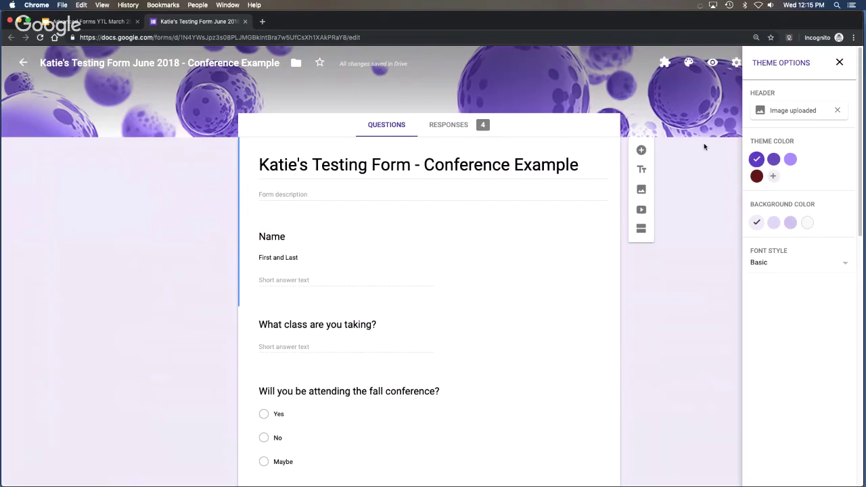
Swap the header for the first Other-category image, a butterfly on white flowers.
{"action": "left_click", "coordinate": [802, 113]}
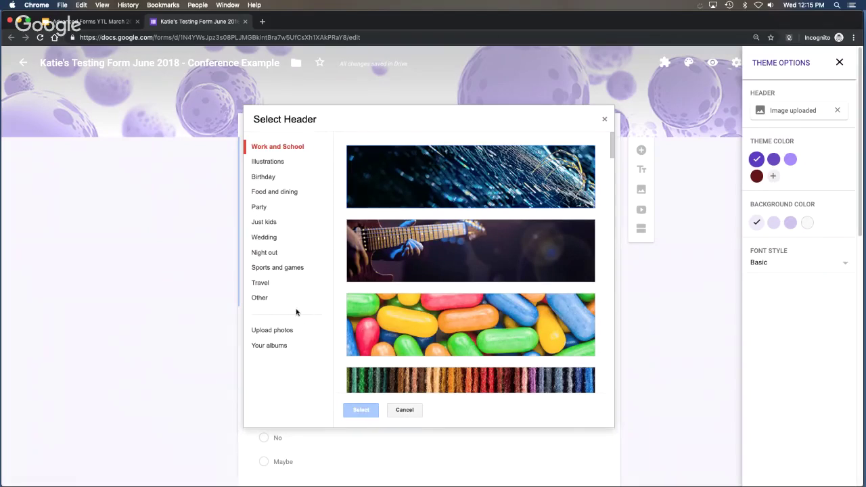
{"action": "left_click", "coordinate": [261, 221]}
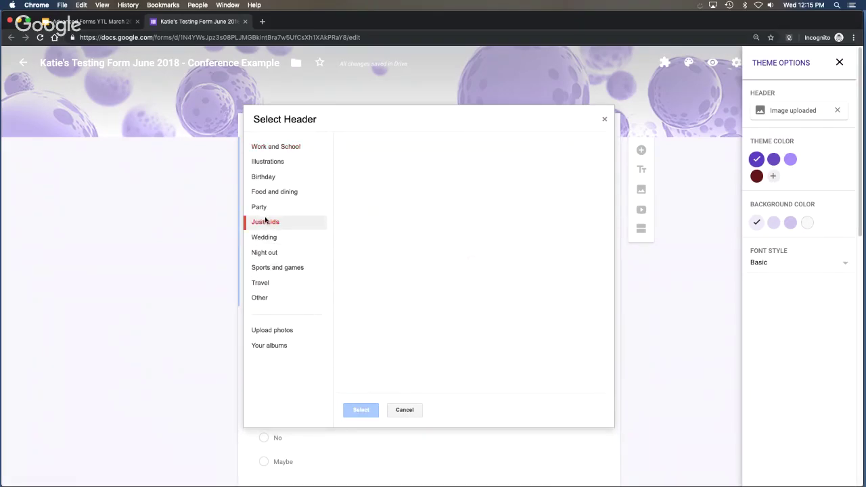
{"action": "left_click", "coordinate": [262, 206]}
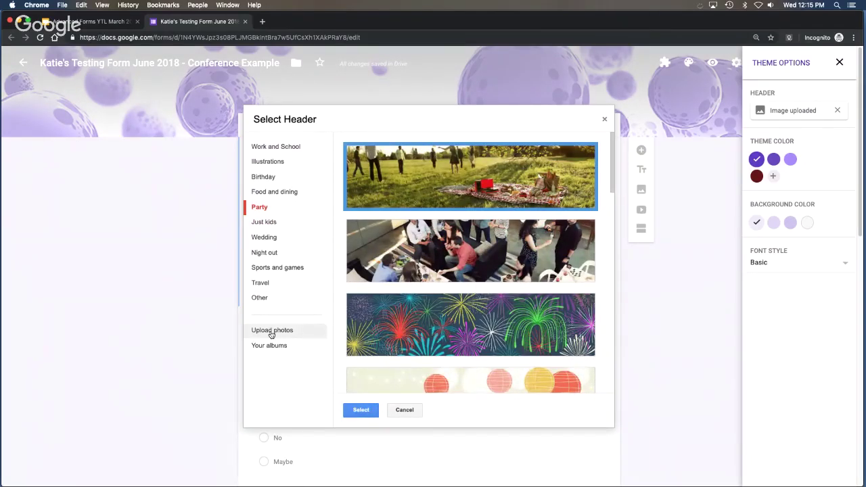
{"action": "left_click", "coordinate": [271, 331]}
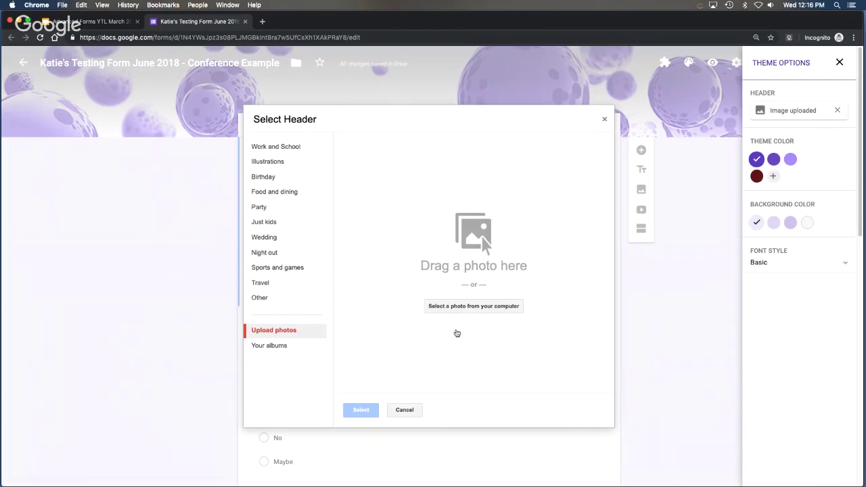
{"action": "left_click", "coordinate": [297, 345]}
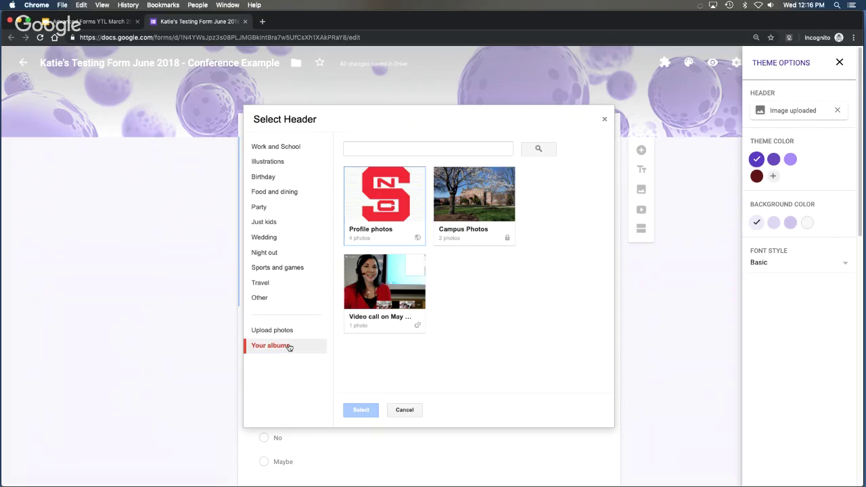
{"action": "left_click", "coordinate": [271, 298]}
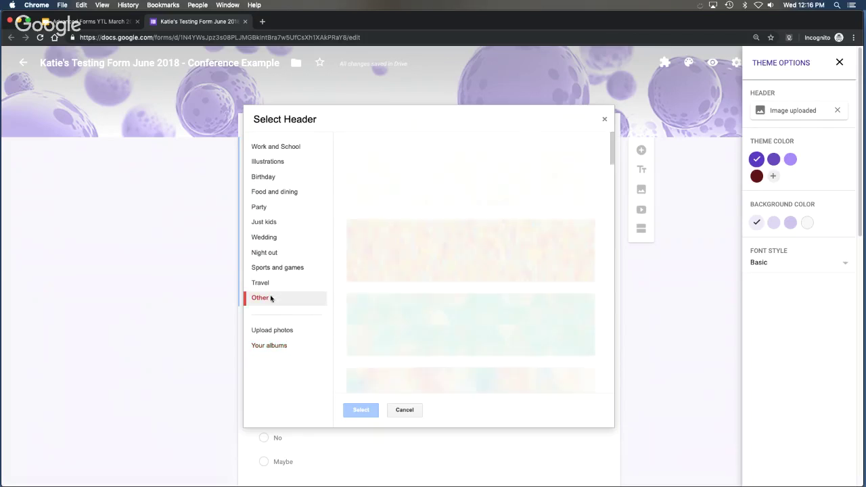
{"action": "double_click", "coordinate": [460, 157]}
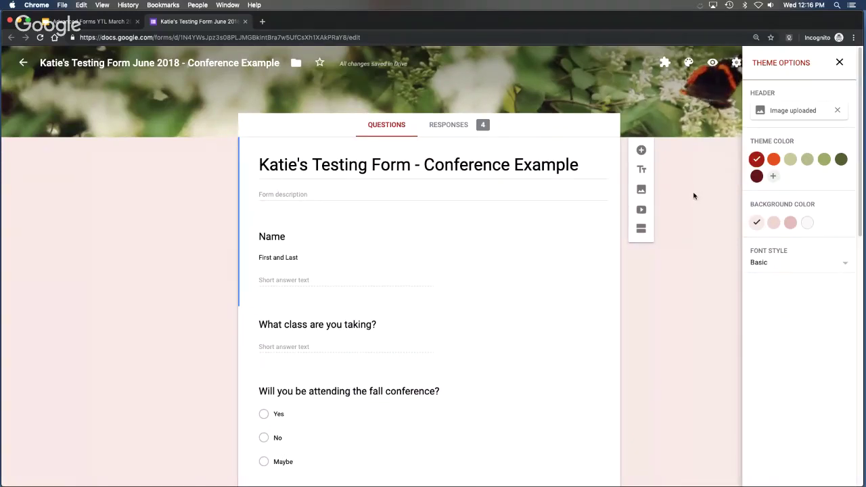
Add the custom red theme colour #cc3d3d and choose the darker pink background.
{"action": "left_click", "coordinate": [839, 159]}
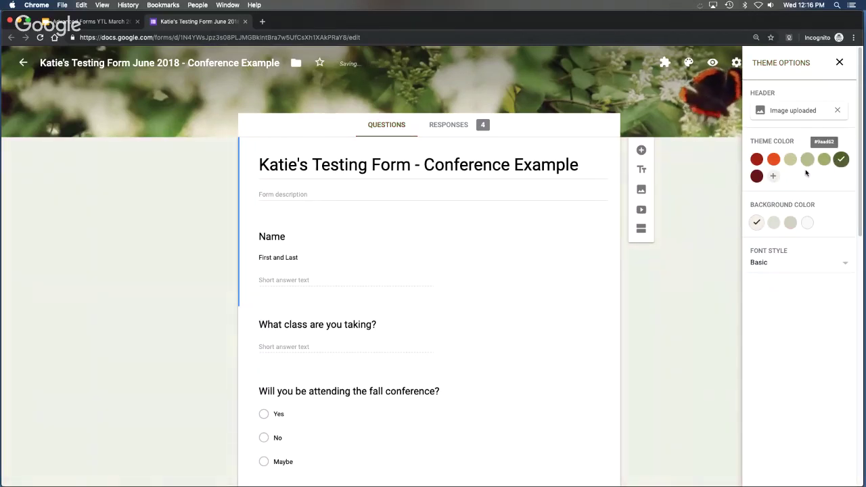
{"action": "left_click", "coordinate": [774, 176]}
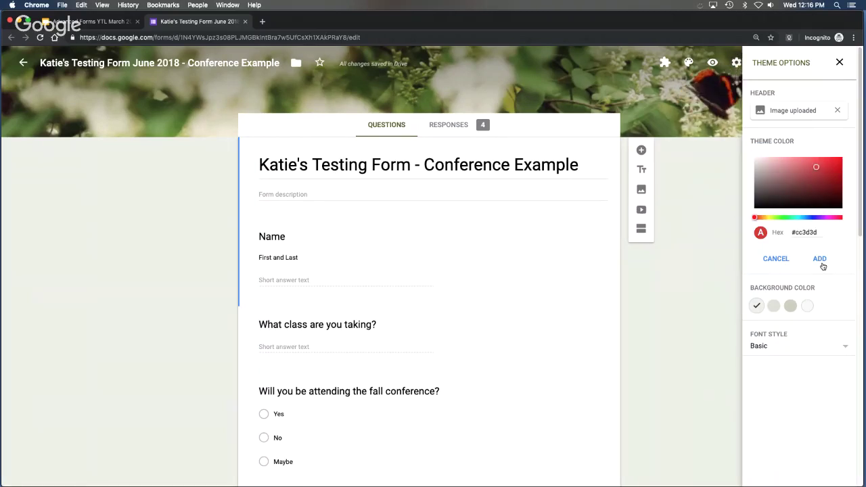
{"action": "left_click", "coordinate": [820, 260]}
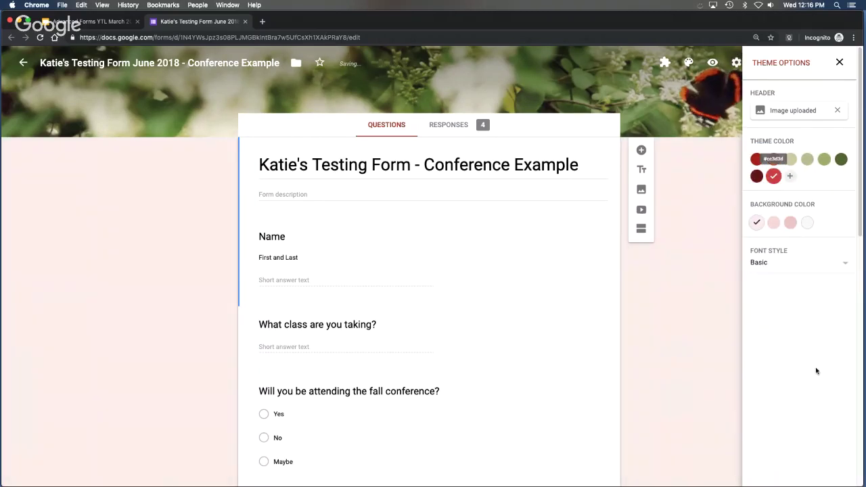
{"action": "left_click", "coordinate": [808, 224]}
{"action": "left_click", "coordinate": [791, 225]}
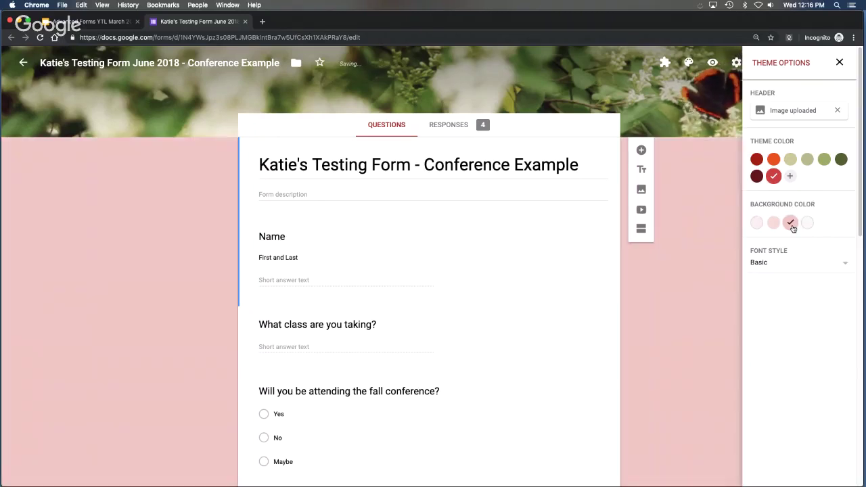
Try the Formal and Playful fonts, keep Basic, and close the theme options.
{"action": "left_click", "coordinate": [842, 266]}
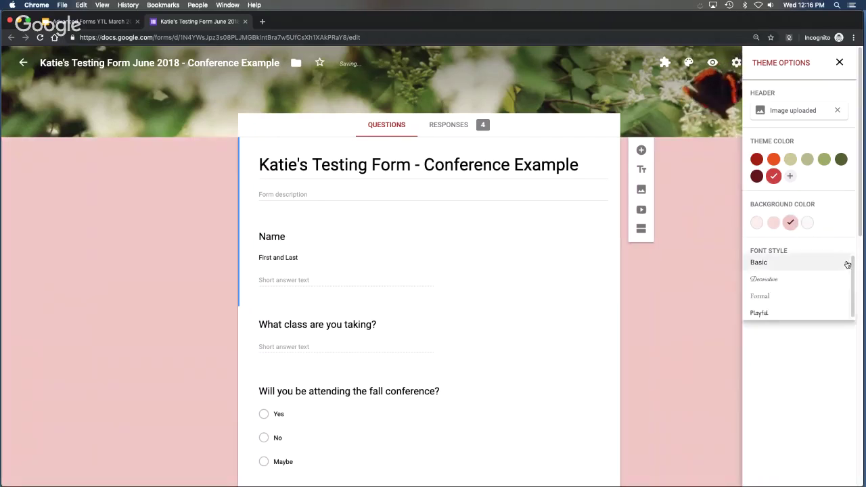
{"action": "left_click", "coordinate": [813, 295]}
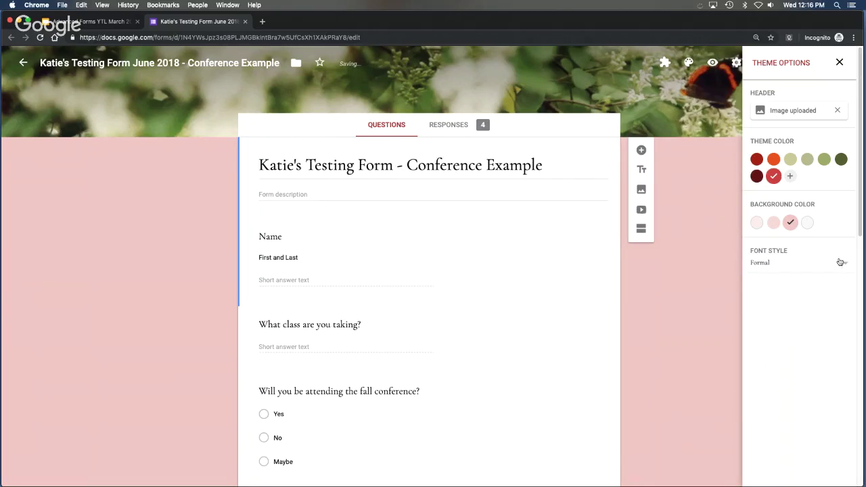
{"action": "left_click", "coordinate": [839, 266]}
{"action": "left_click", "coordinate": [831, 283]}
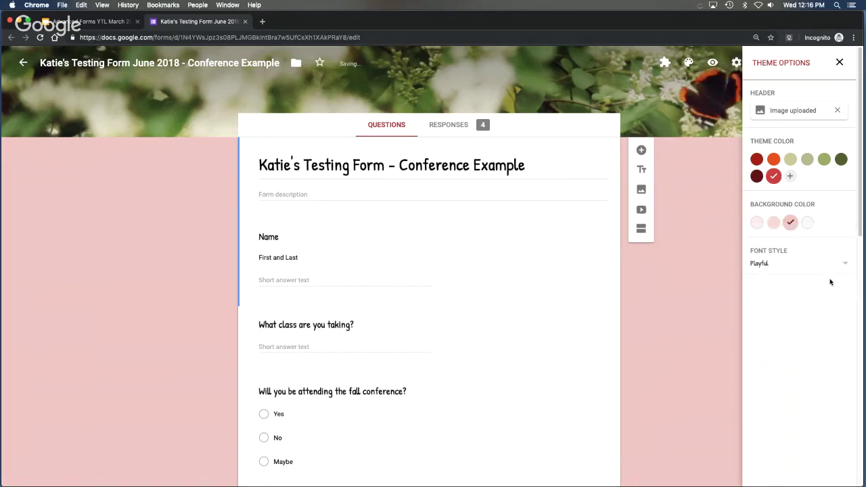
{"action": "left_click", "coordinate": [845, 265]}
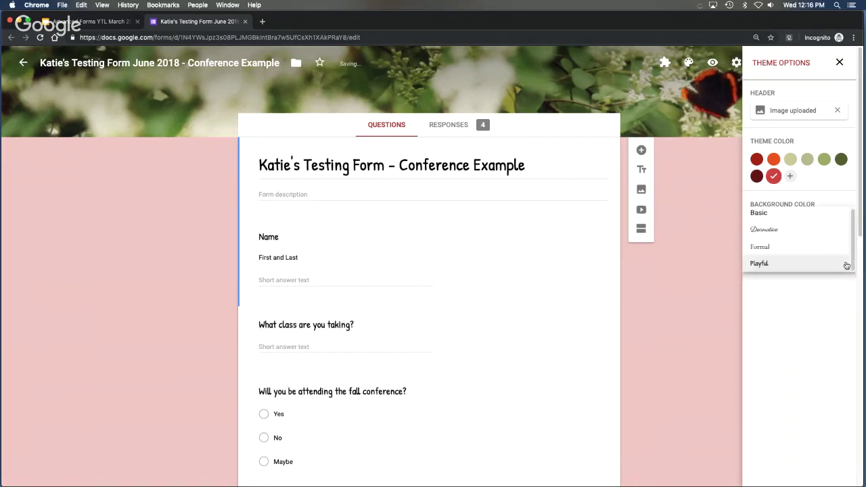
{"action": "left_click", "coordinate": [826, 218]}
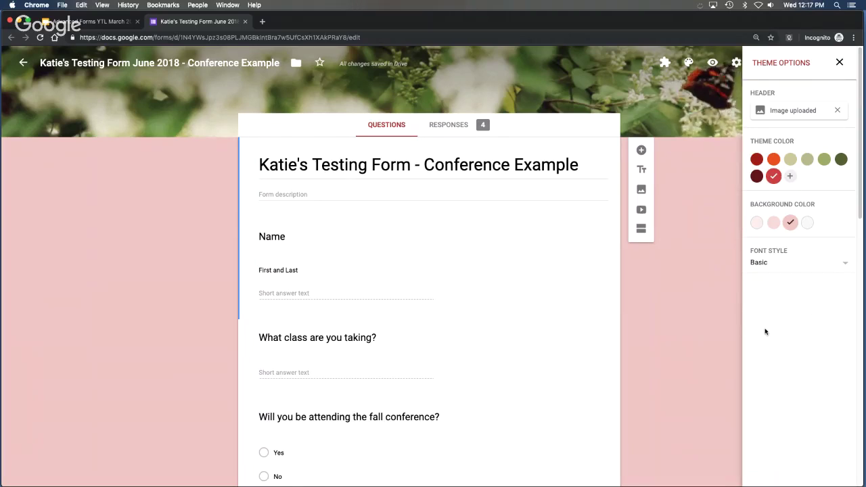
{"action": "scroll", "coordinate": [712, 346], "scroll_direction": "down", "scroll_amount": 1}
{"action": "scroll", "coordinate": [711, 345], "scroll_direction": "up", "scroll_amount": 1}
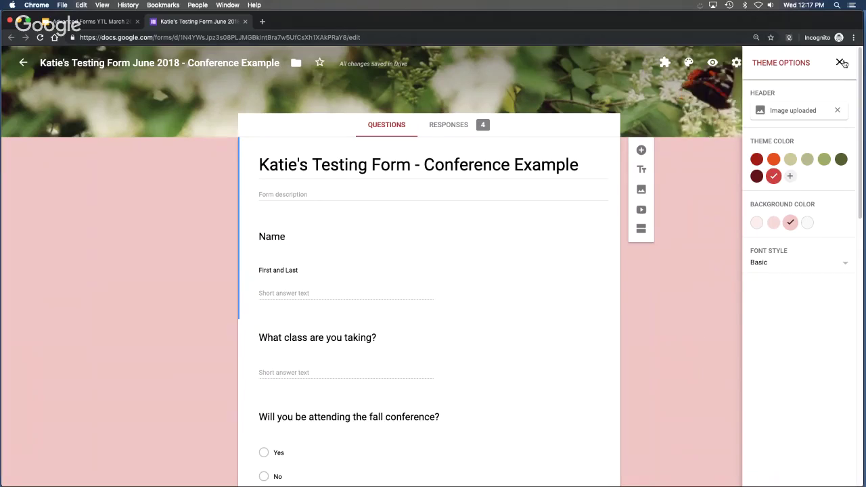
{"action": "left_click", "coordinate": [838, 63]}
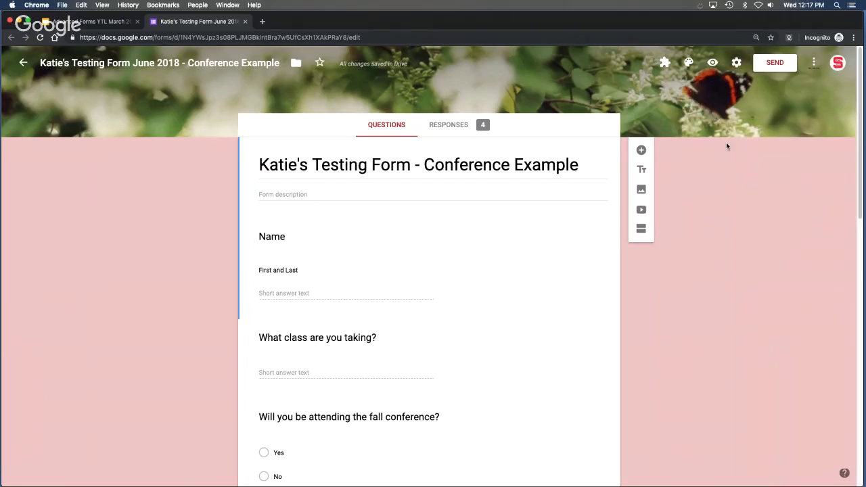
Close the form tab and advance the slides past Sections & Branching to Section Options.
{"action": "left_click", "coordinate": [244, 21]}
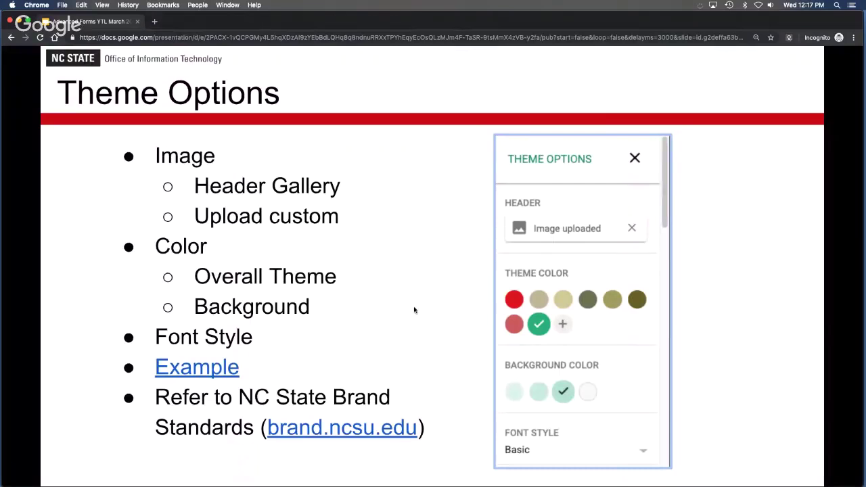
{"action": "left_click", "coordinate": [413, 307]}
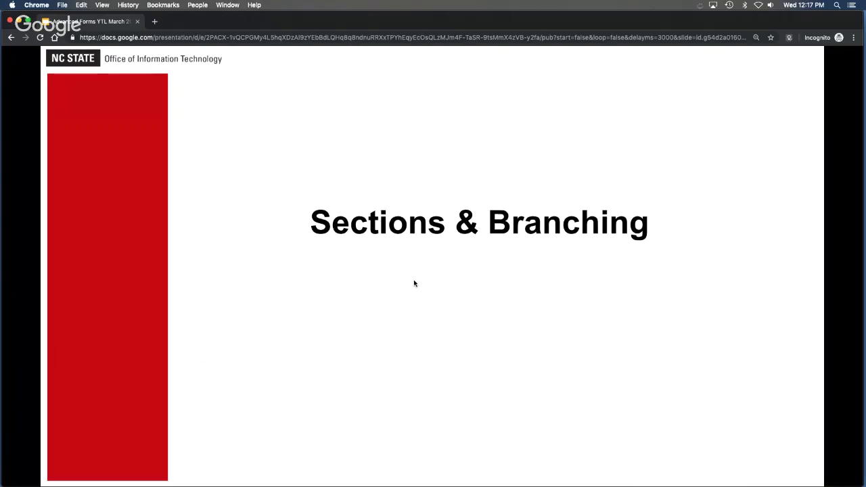
{"action": "left_click", "coordinate": [415, 284]}
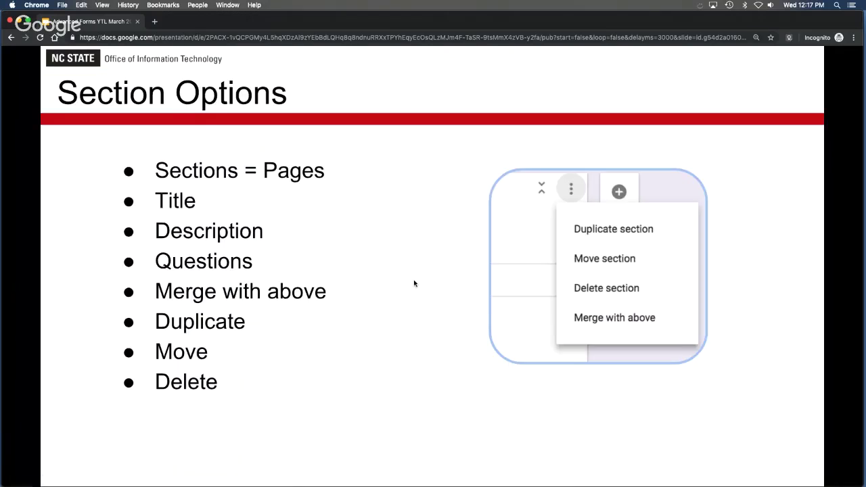
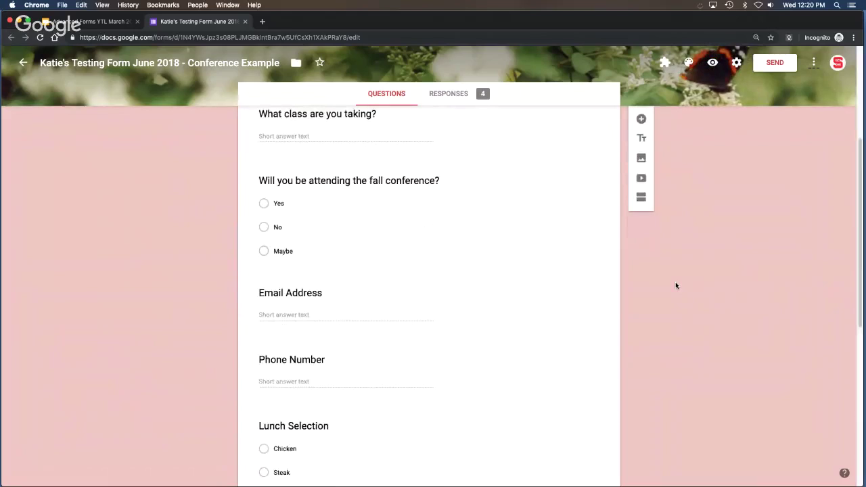
Add a section break after the fall conference attendance question, so section 2 starts at Email Address.
{"action": "scroll", "coordinate": [675, 285], "scroll_direction": "down", "scroll_amount": 5}
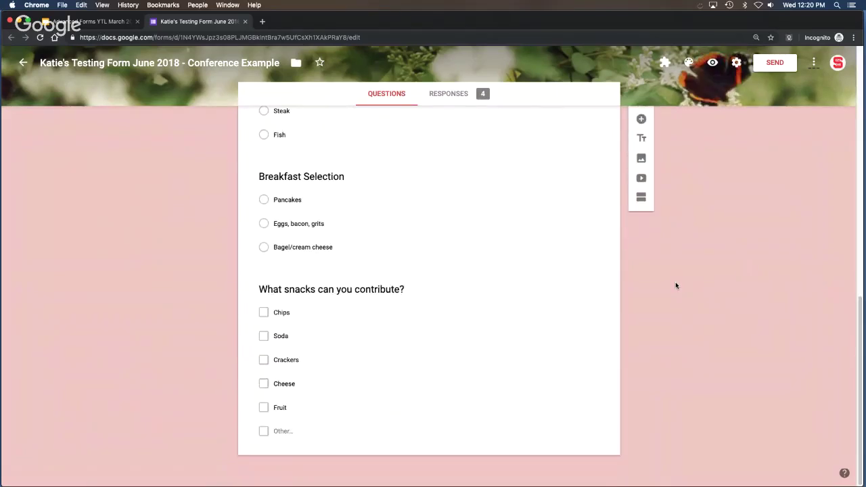
{"action": "scroll", "coordinate": [675, 286], "scroll_direction": "up", "scroll_amount": 1}
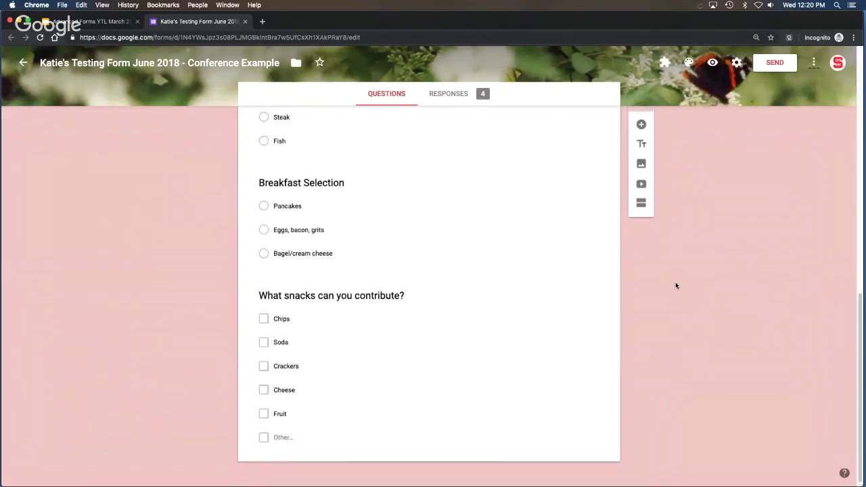
{"action": "scroll", "coordinate": [675, 286], "scroll_direction": "up", "scroll_amount": 3}
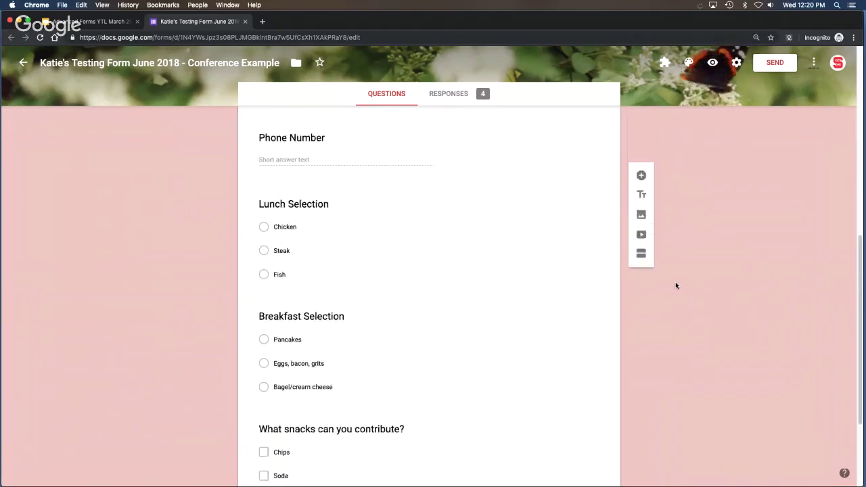
{"action": "scroll", "coordinate": [675, 286], "scroll_direction": "up", "scroll_amount": 2}
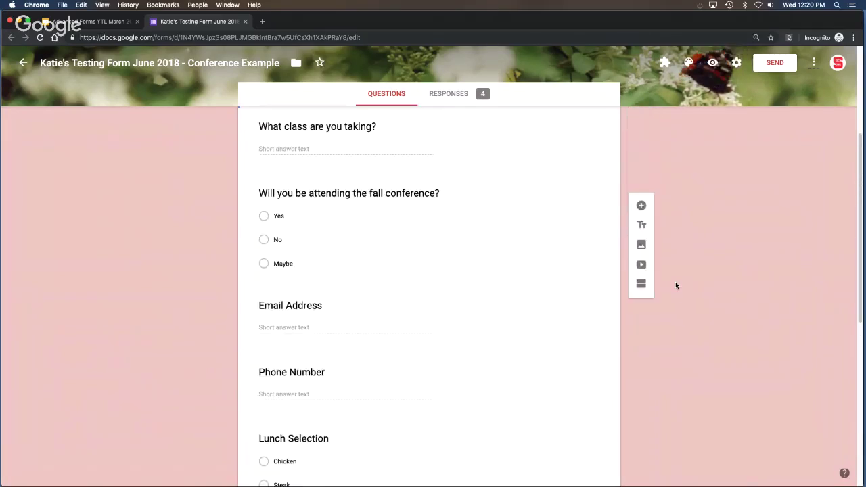
{"action": "scroll", "coordinate": [675, 285], "scroll_direction": "up", "scroll_amount": 1}
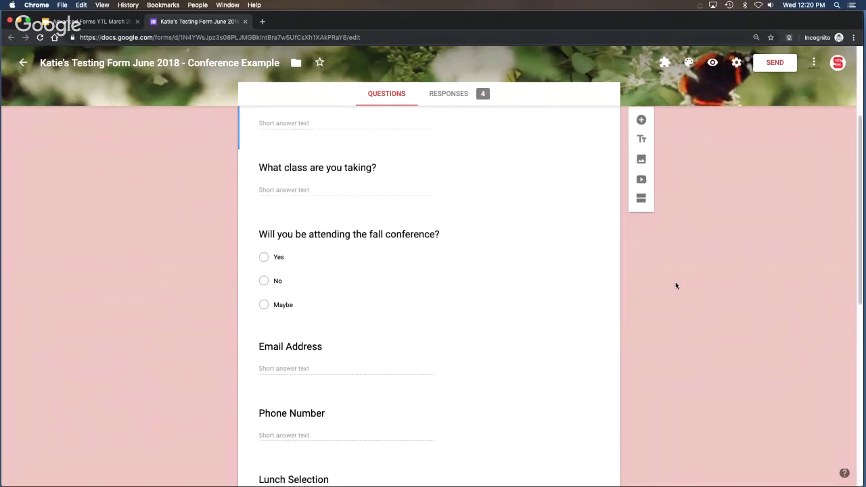
{"action": "scroll", "coordinate": [675, 286], "scroll_direction": "down", "scroll_amount": 1}
{"action": "scroll", "coordinate": [674, 286], "scroll_direction": "down", "scroll_amount": 2}
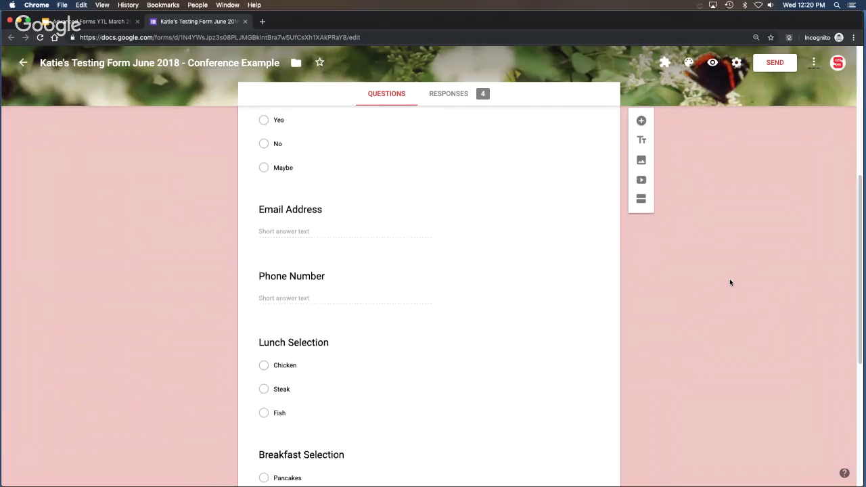
{"action": "scroll", "coordinate": [729, 282], "scroll_direction": "up", "scroll_amount": 1}
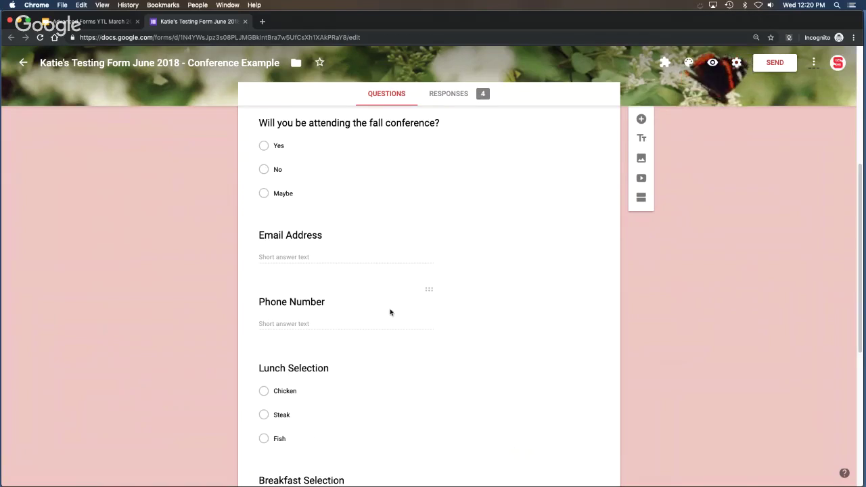
{"action": "scroll", "coordinate": [390, 309], "scroll_direction": "up", "scroll_amount": 2}
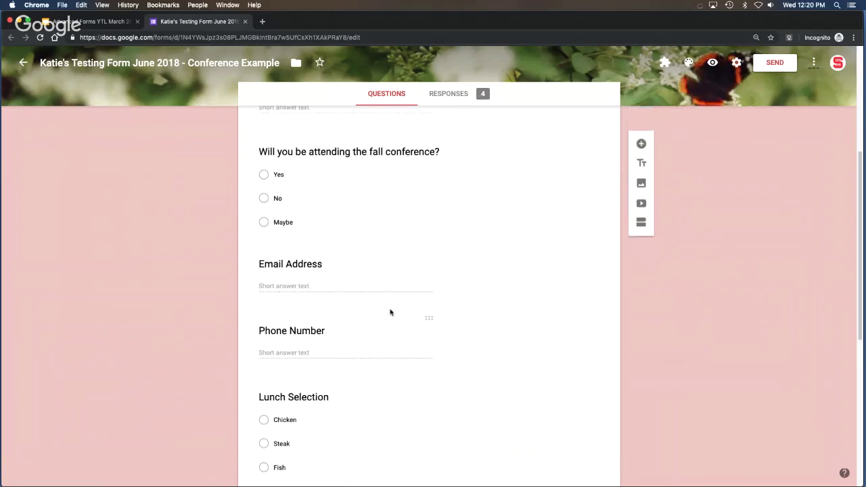
{"action": "left_click", "coordinate": [422, 221]}
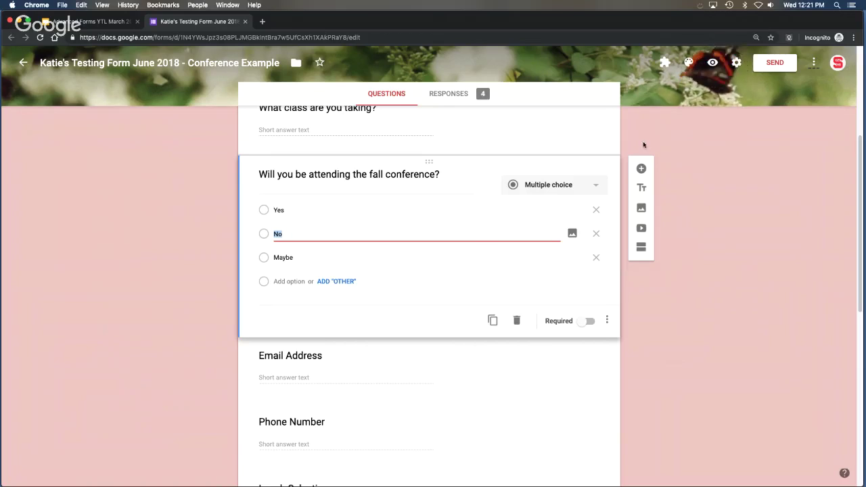
{"action": "left_click", "coordinate": [640, 249]}
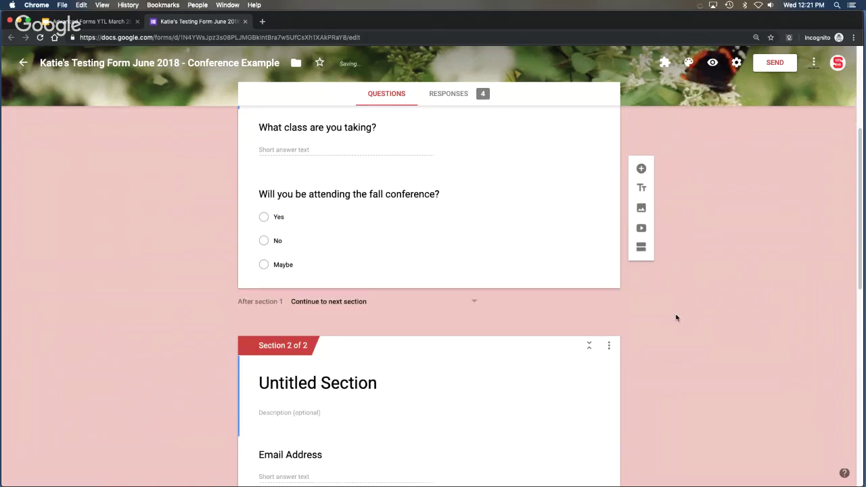
{"action": "scroll", "coordinate": [671, 319], "scroll_direction": "down", "scroll_amount": 3}
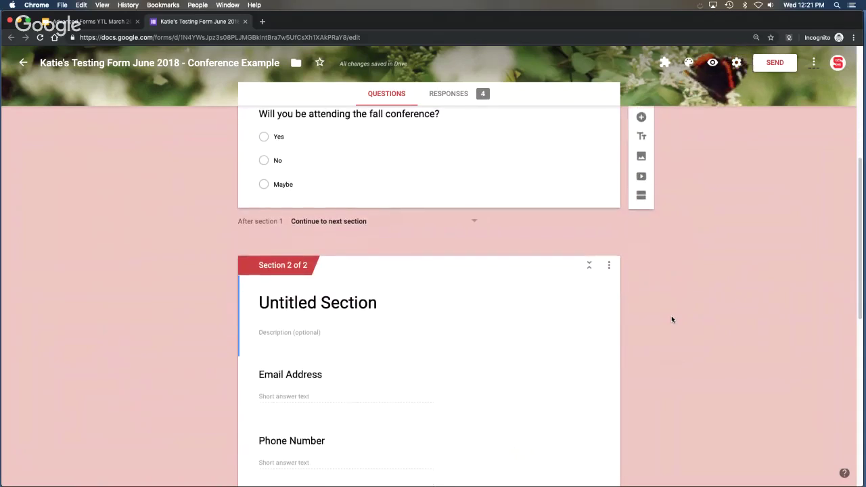
{"action": "scroll", "coordinate": [672, 319], "scroll_direction": "down", "scroll_amount": 1}
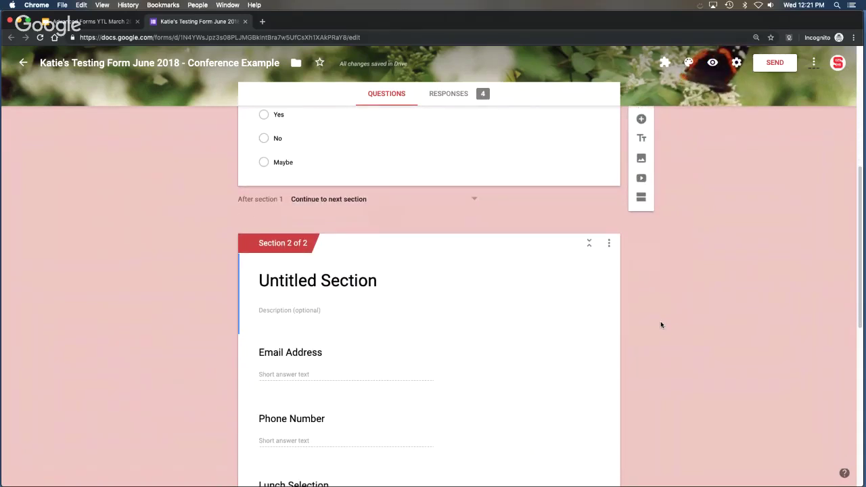
{"action": "scroll", "coordinate": [654, 335], "scroll_direction": "down", "scroll_amount": 2}
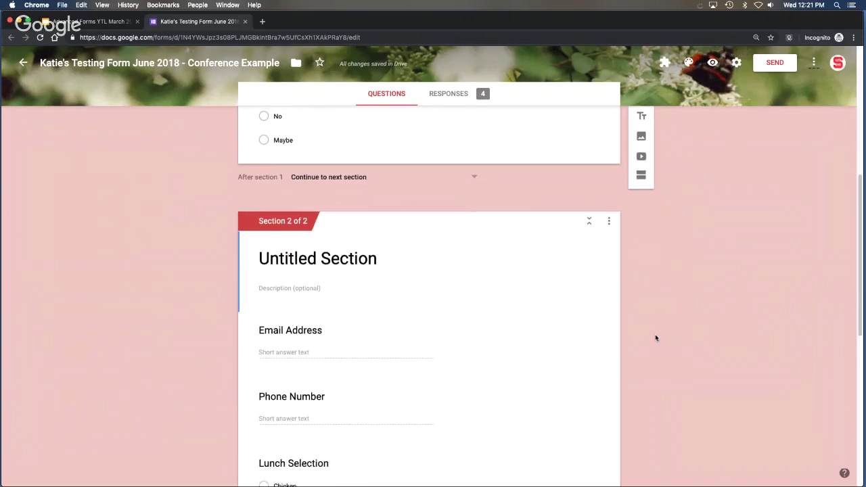
Rename Untitled Section 2 to 'Contact Information'.
{"action": "left_click", "coordinate": [310, 254]}
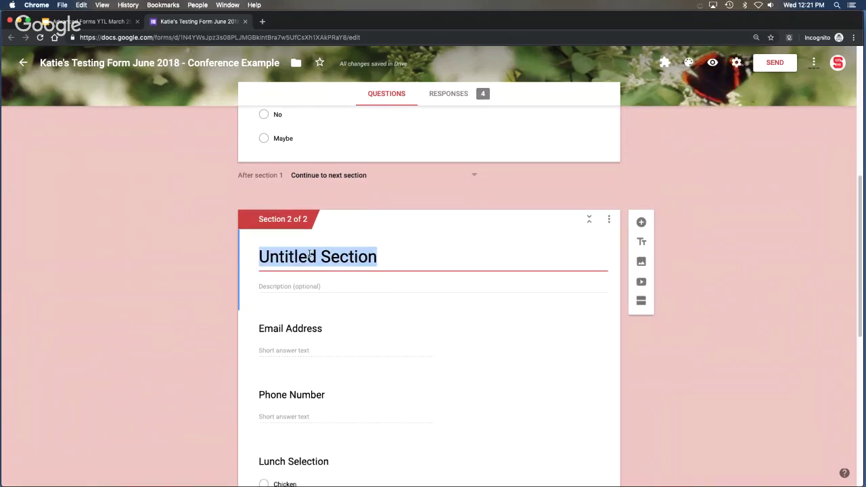
{"action": "type", "text": "Contact "}
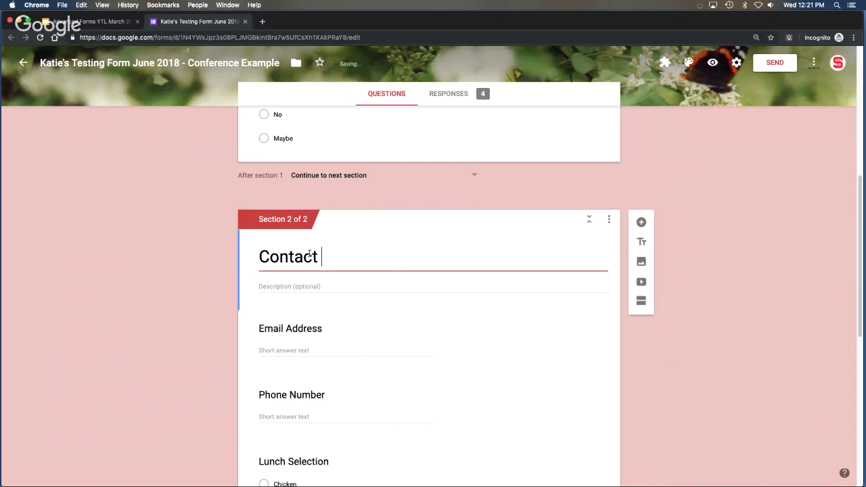
{"action": "type", "text": "Information"}
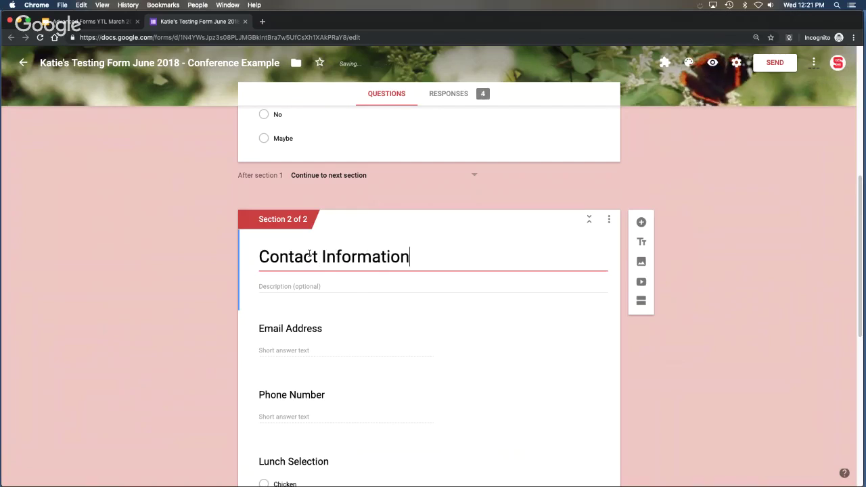
{"action": "left_click", "coordinate": [274, 286]}
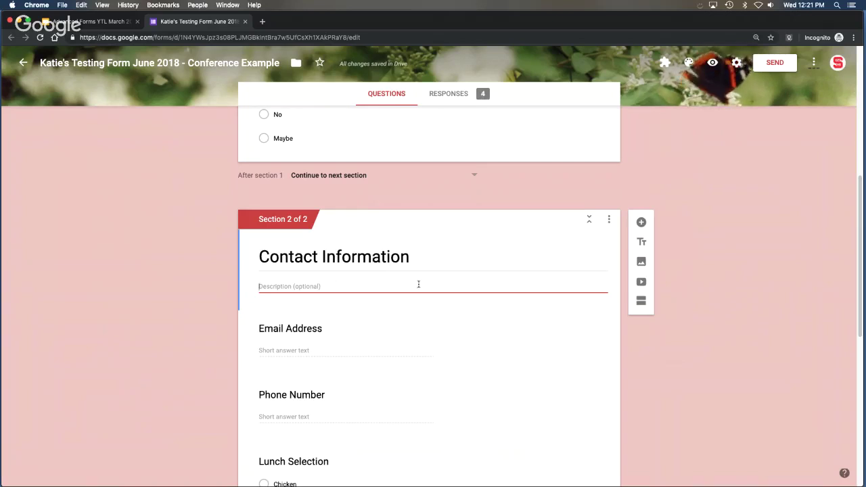
{"action": "scroll", "coordinate": [426, 286], "scroll_direction": "down", "scroll_amount": 3}
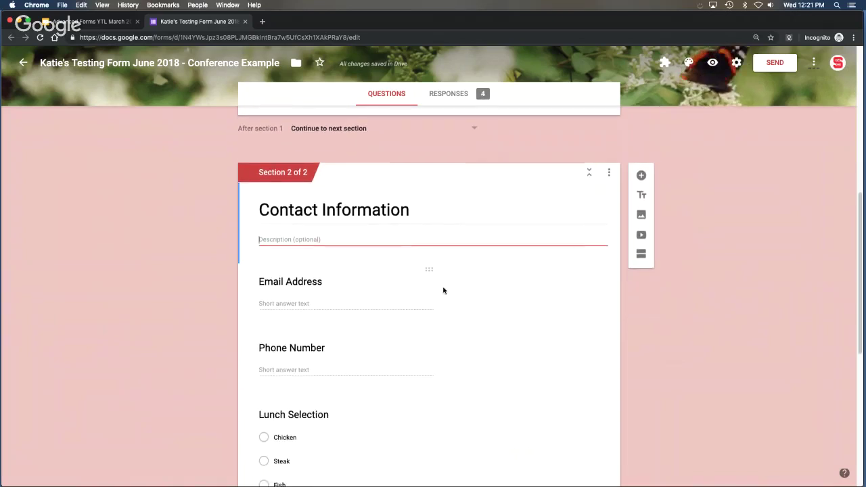
{"action": "scroll", "coordinate": [534, 283], "scroll_direction": "down", "scroll_amount": 6}
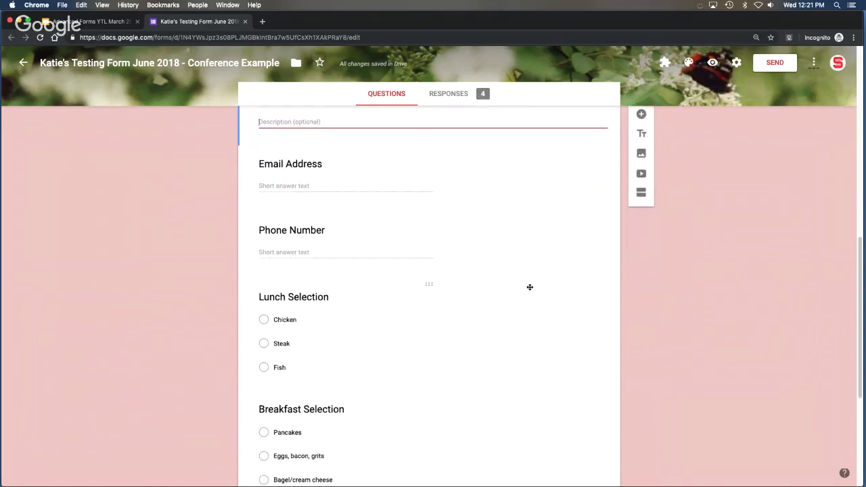
{"action": "scroll", "coordinate": [529, 287], "scroll_direction": "down", "scroll_amount": 4}
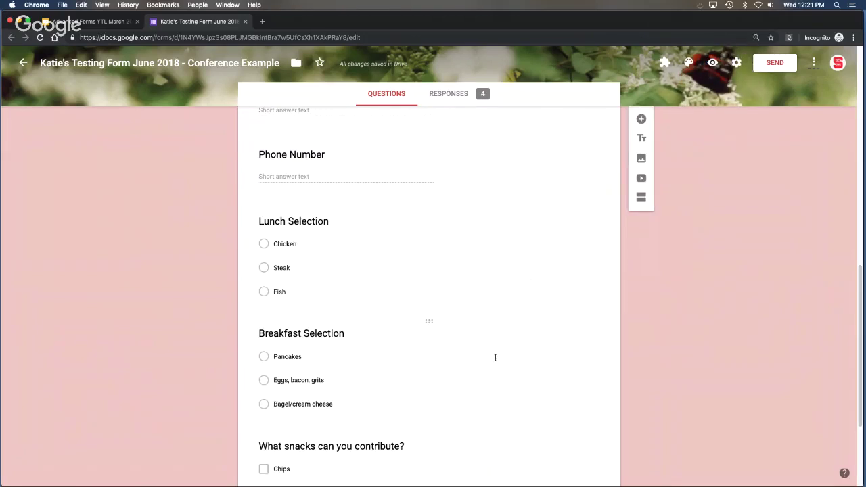
{"action": "scroll", "coordinate": [496, 359], "scroll_direction": "up", "scroll_amount": 3}
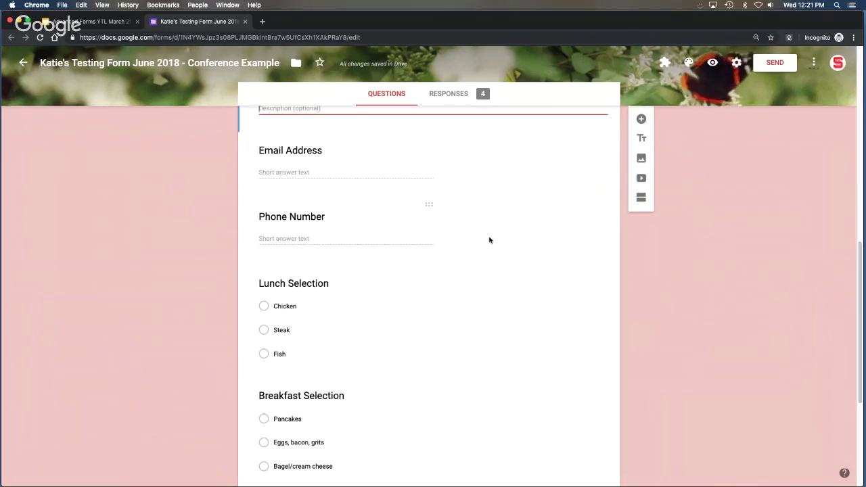
{"action": "left_click", "coordinate": [489, 239]}
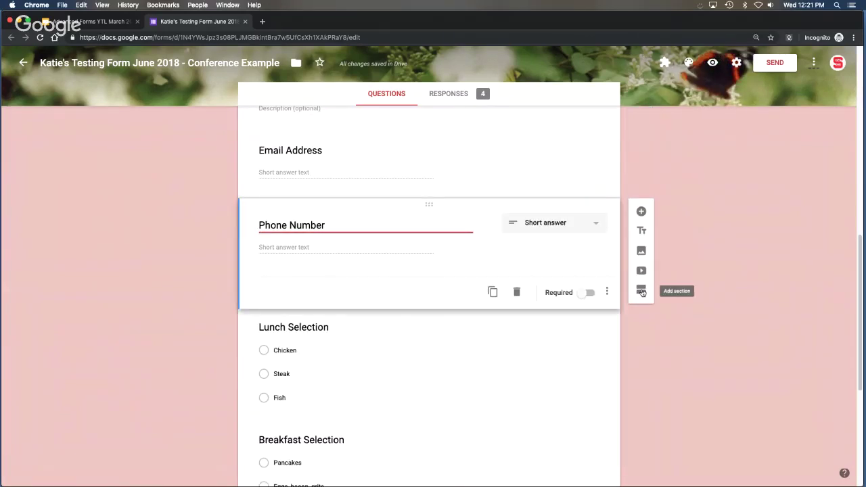
{"action": "left_click", "coordinate": [642, 291]}
{"action": "left_click", "coordinate": [332, 358]}
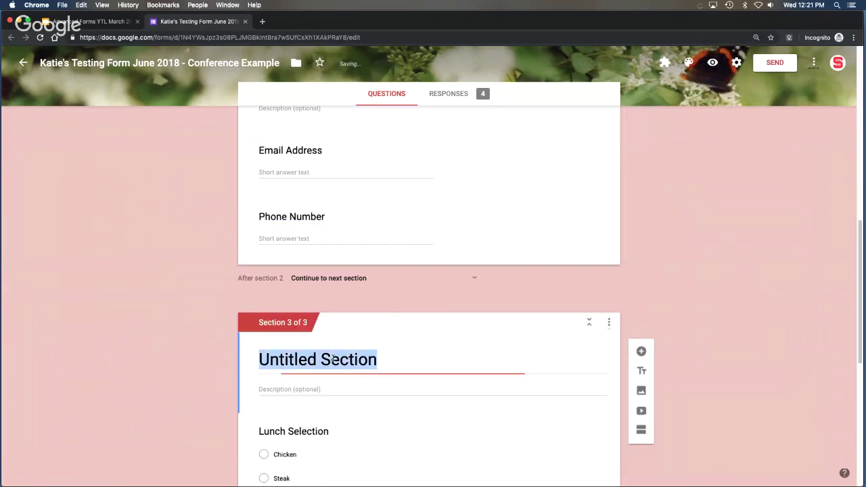
{"action": "type", "text": "Meal Selection"}
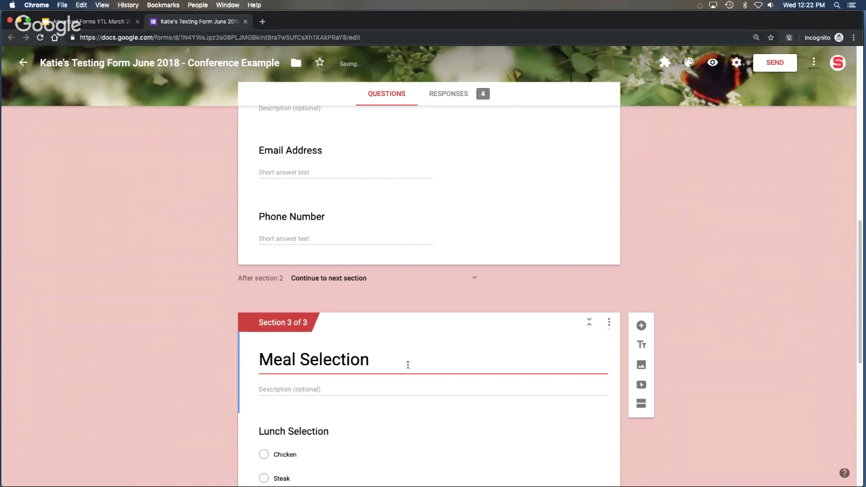
{"action": "left_click", "coordinate": [723, 394]}
{"action": "scroll", "coordinate": [706, 328], "scroll_direction": "up", "scroll_amount": 10}
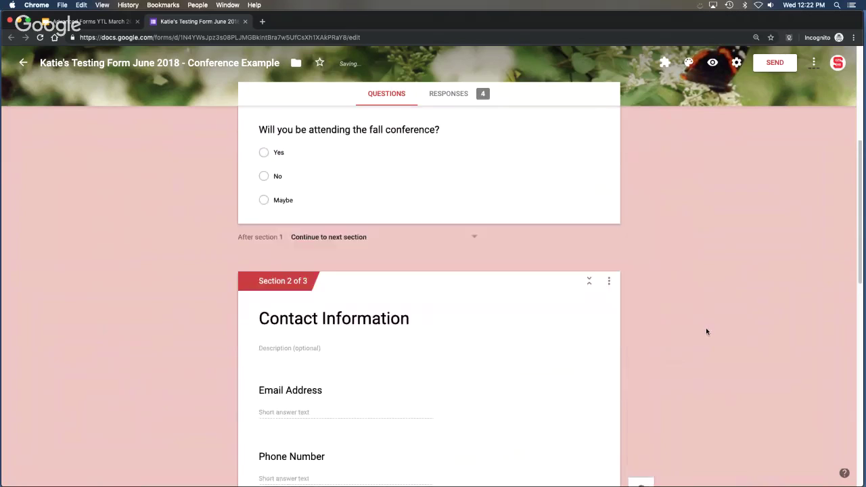
{"action": "scroll", "coordinate": [706, 336], "scroll_direction": "up", "scroll_amount": 2}
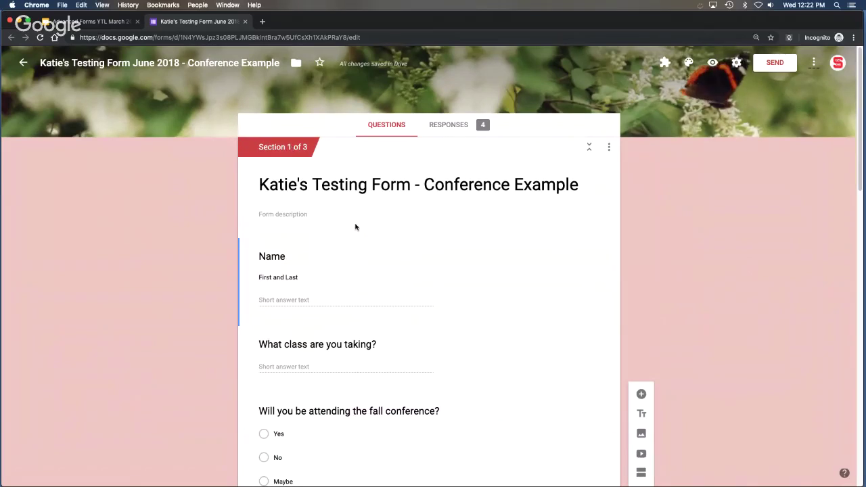
{"action": "scroll", "coordinate": [354, 228], "scroll_direction": "down", "scroll_amount": 5}
{"action": "scroll", "coordinate": [354, 226], "scroll_direction": "down", "scroll_amount": 1}
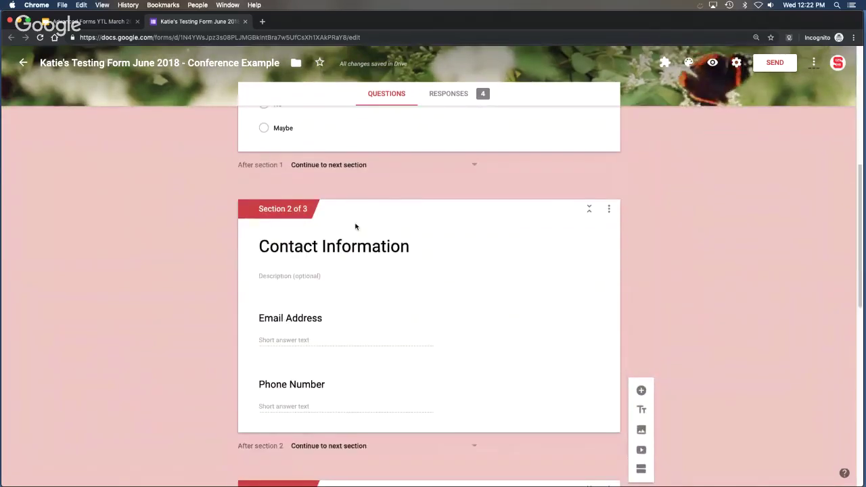
{"action": "scroll", "coordinate": [436, 257], "scroll_direction": "down", "scroll_amount": 4}
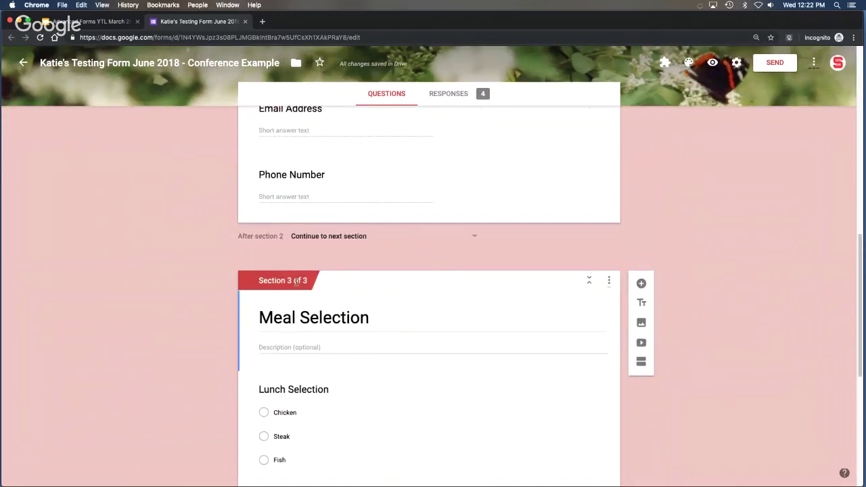
{"action": "scroll", "coordinate": [572, 286], "scroll_direction": "up", "scroll_amount": 4}
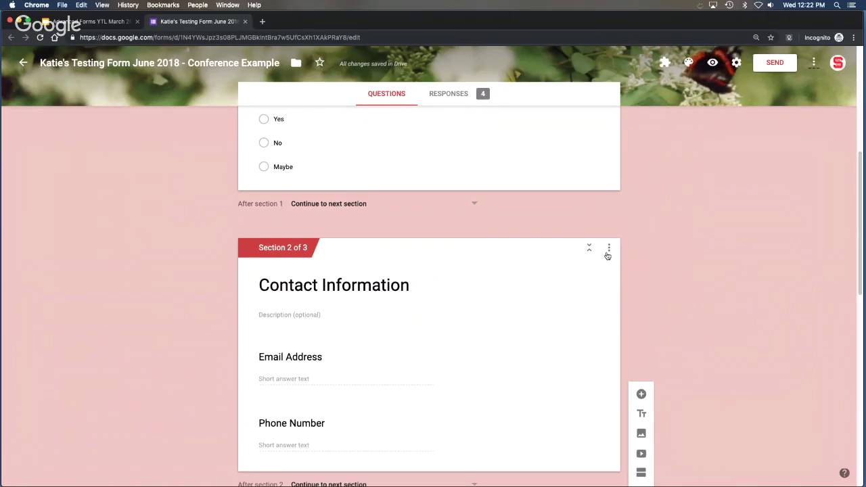
{"action": "left_click", "coordinate": [609, 249]}
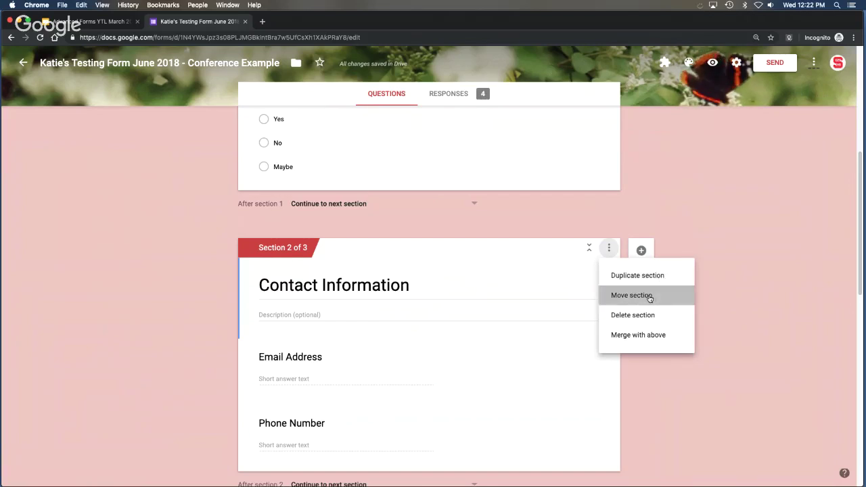
{"action": "left_click", "coordinate": [650, 297]}
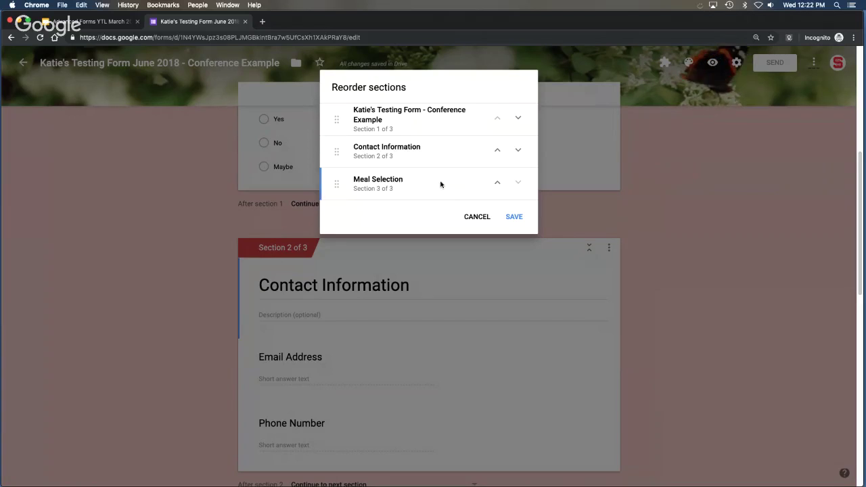
{"action": "left_click", "coordinate": [497, 183]}
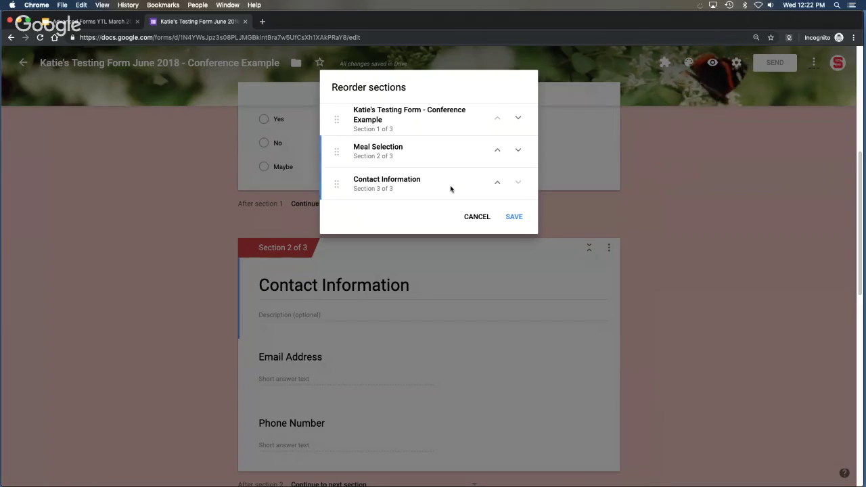
{"action": "left_click", "coordinate": [518, 150]}
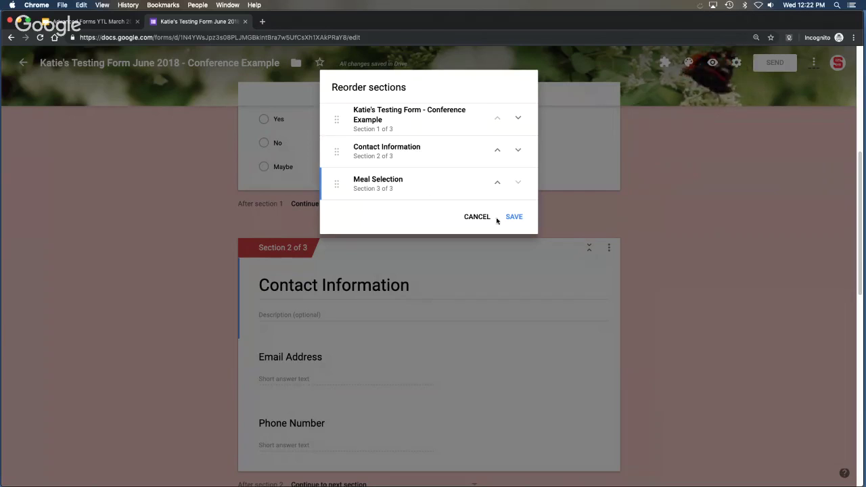
{"action": "left_click", "coordinate": [515, 218]}
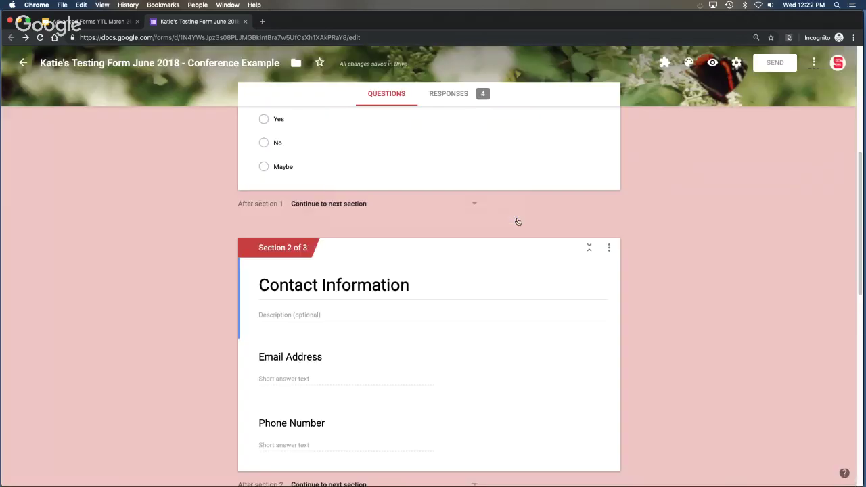
{"action": "scroll", "coordinate": [548, 248], "scroll_direction": "down", "scroll_amount": 6}
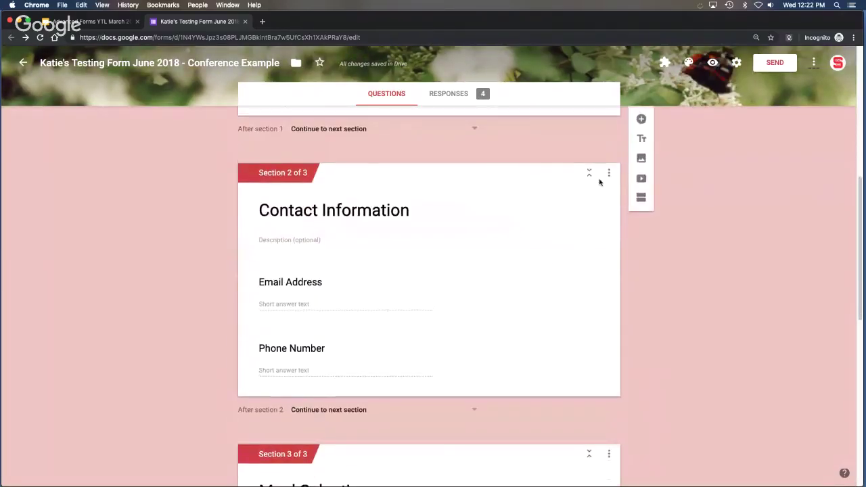
Merge the Contact Information section into the section above it.
{"action": "left_click", "coordinate": [609, 173]}
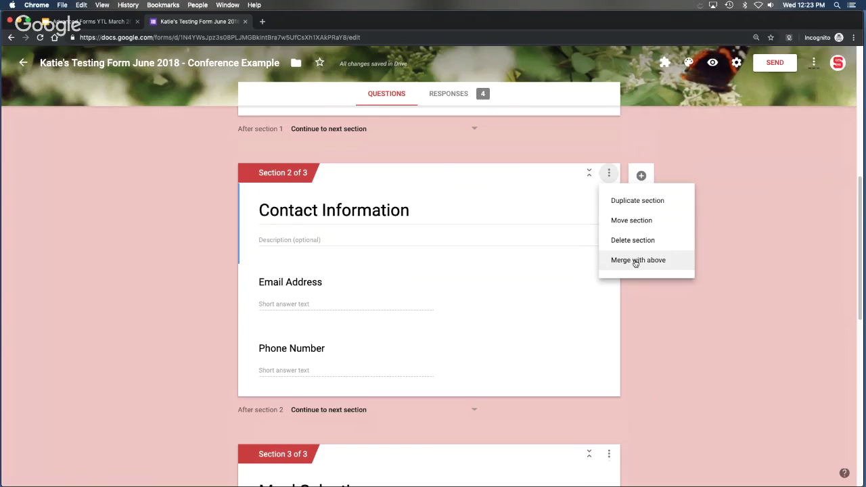
{"action": "left_click", "coordinate": [636, 265]}
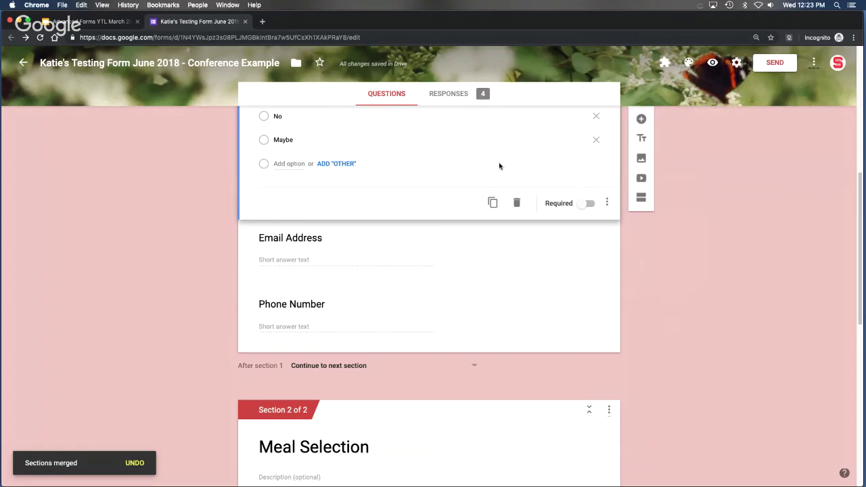
{"action": "scroll", "coordinate": [473, 183], "scroll_direction": "down", "scroll_amount": 1}
{"action": "scroll", "coordinate": [472, 183], "scroll_direction": "up", "scroll_amount": 3}
{"action": "scroll", "coordinate": [472, 183], "scroll_direction": "up", "scroll_amount": 5}
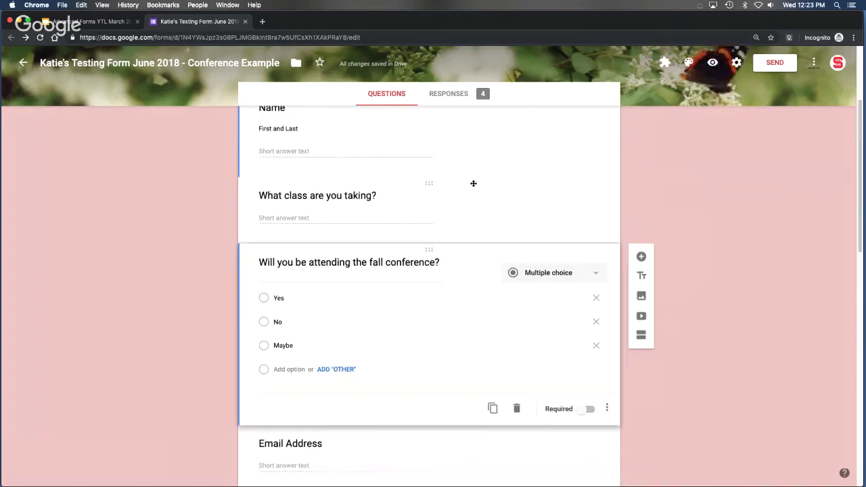
{"action": "scroll", "coordinate": [472, 186], "scroll_direction": "down", "scroll_amount": 6}
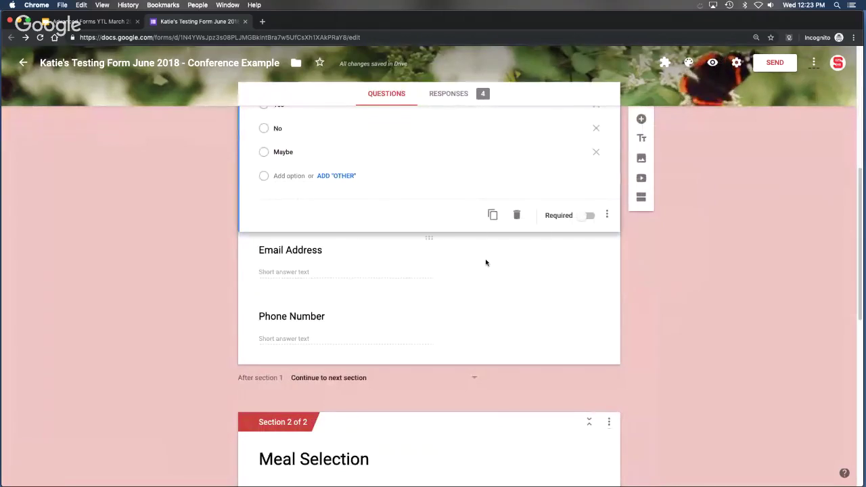
Select the fall conference attendance question card.
{"action": "left_click", "coordinate": [485, 262]}
{"action": "scroll", "coordinate": [495, 249], "scroll_direction": "up", "scroll_amount": 2}
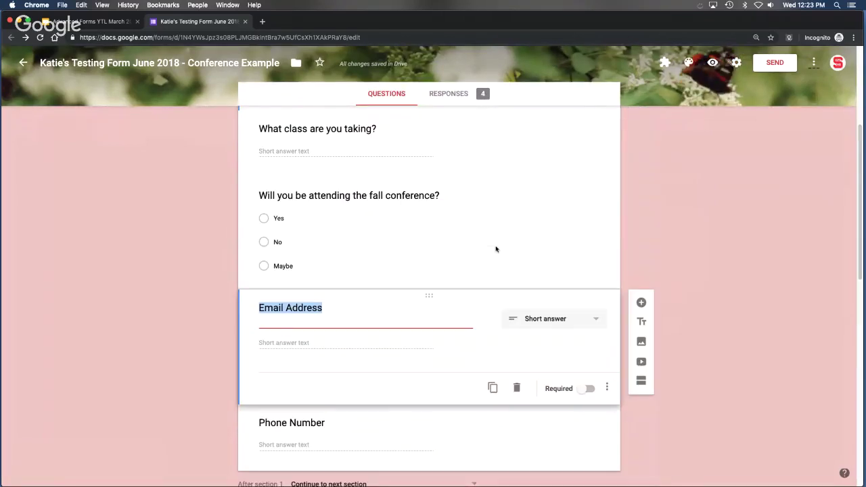
{"action": "left_click", "coordinate": [493, 244]}
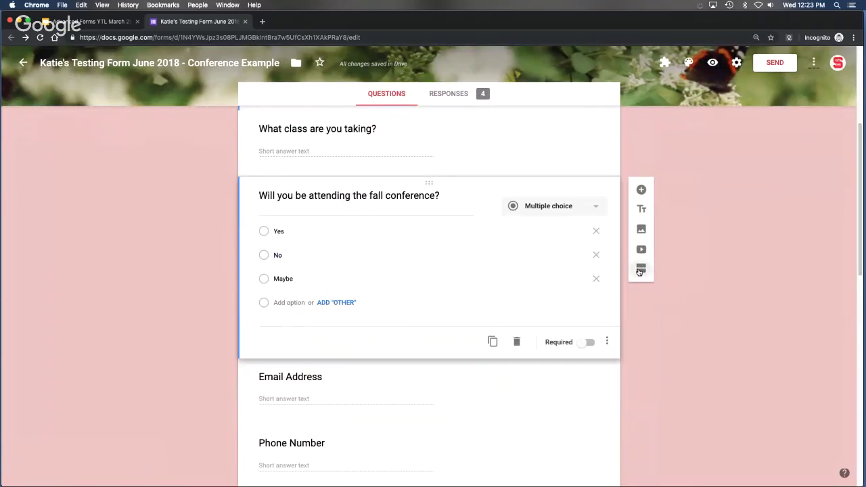
Add a new section titled 'Contact Info' right after the attendance question.
{"action": "left_click", "coordinate": [640, 269]}
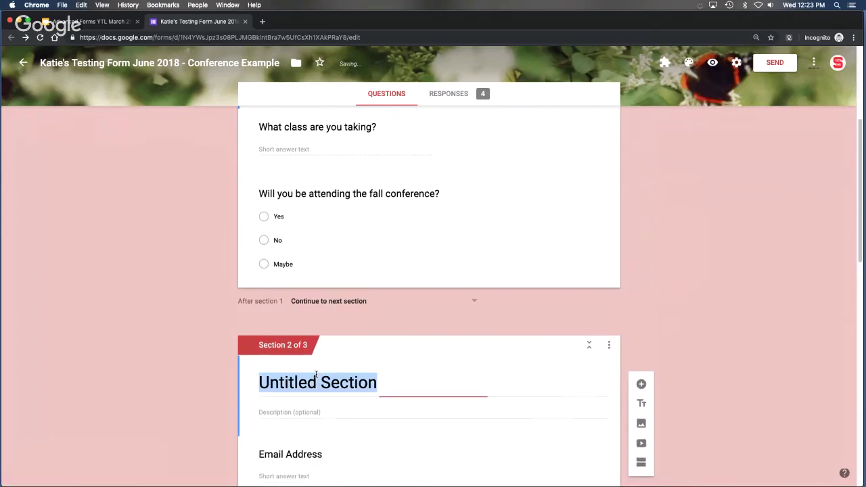
{"action": "type", "text": "Contact Inf"}
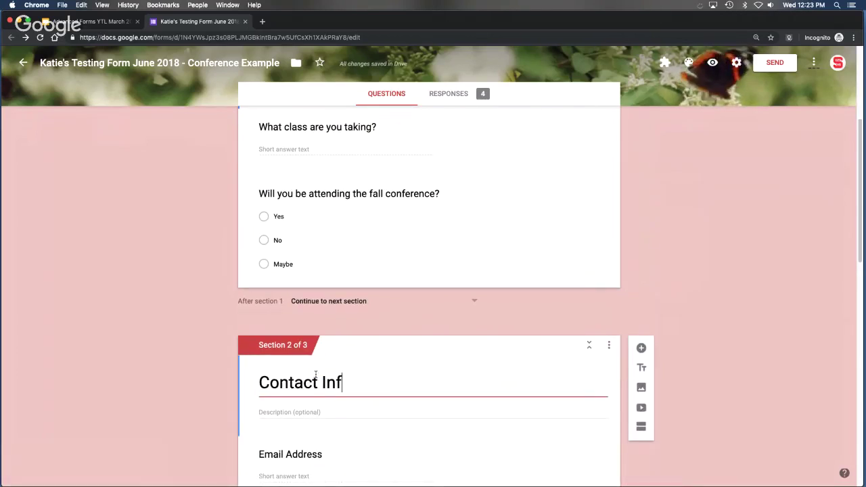
{"action": "type", "text": "o"}
{"action": "left_click", "coordinate": [704, 343]}
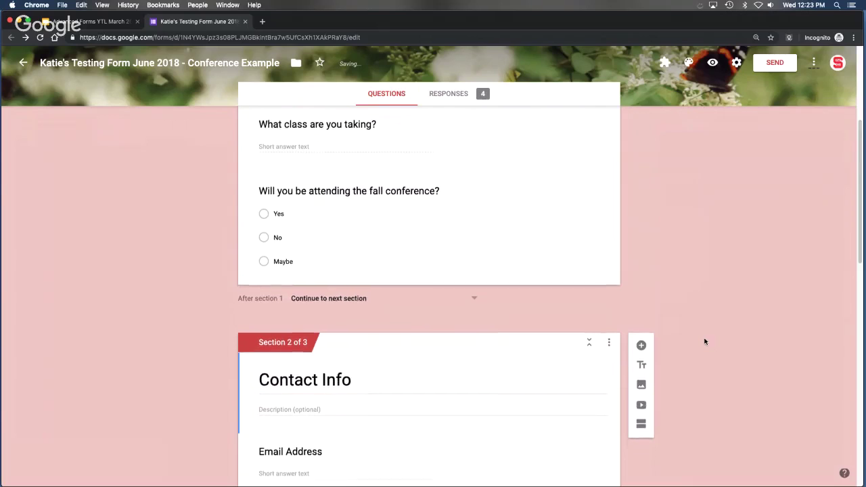
{"action": "scroll", "coordinate": [704, 341], "scroll_direction": "up", "scroll_amount": 2}
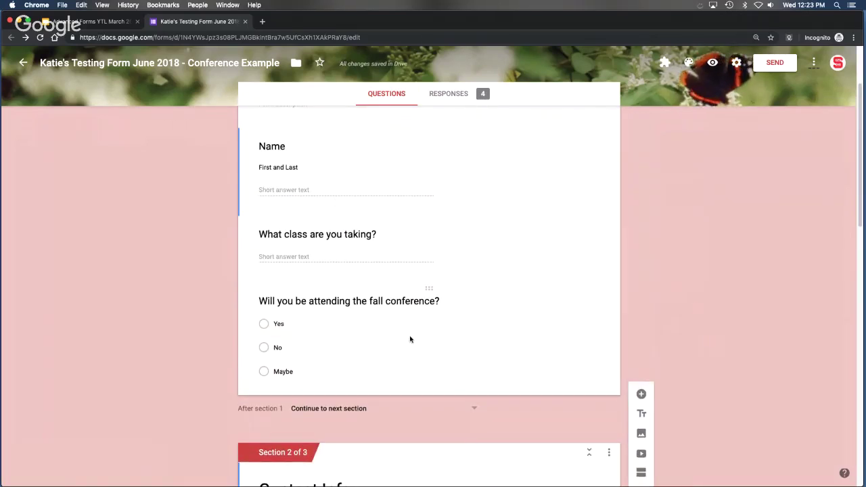
{"action": "scroll", "coordinate": [417, 326], "scroll_direction": "down", "scroll_amount": 1}
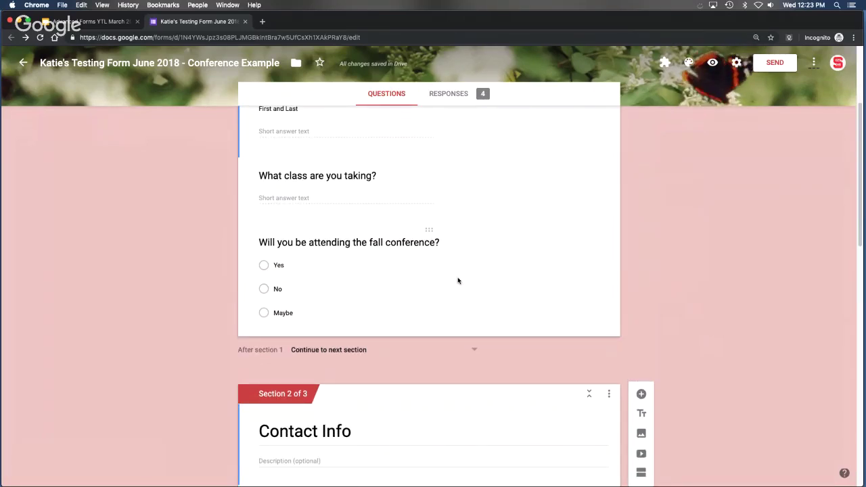
{"action": "scroll", "coordinate": [457, 280], "scroll_direction": "down", "scroll_amount": 1}
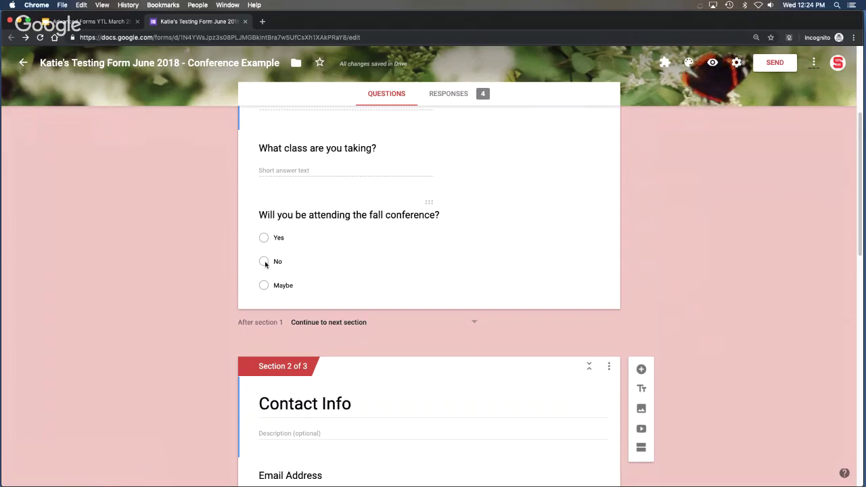
Enable 'Go to section based on answer' on the attendance question.
{"action": "left_click", "coordinate": [395, 258]}
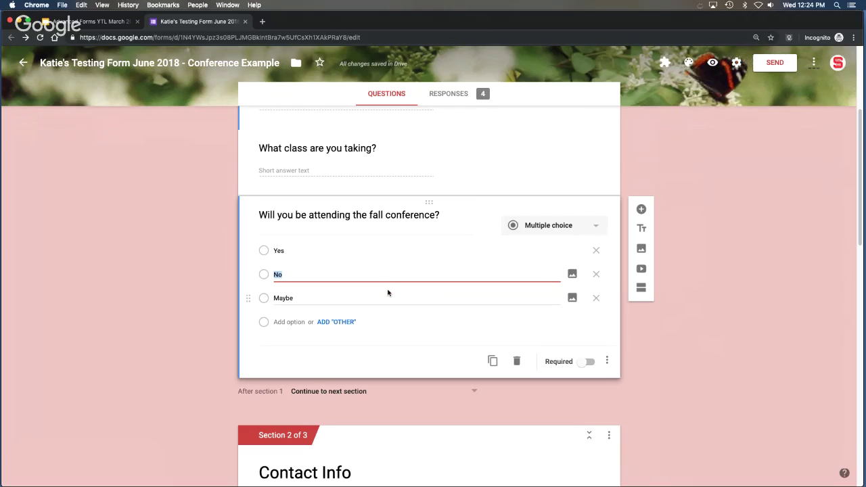
{"action": "left_click", "coordinate": [601, 341]}
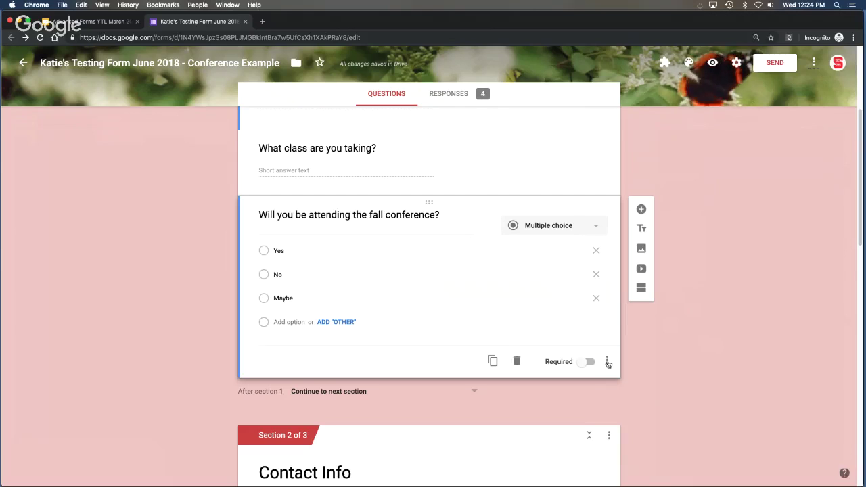
{"action": "left_click", "coordinate": [607, 362]}
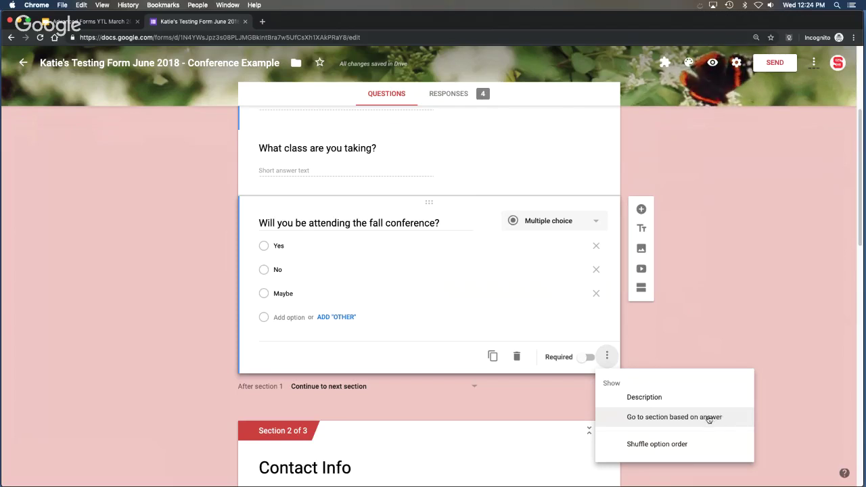
{"action": "left_click", "coordinate": [708, 420]}
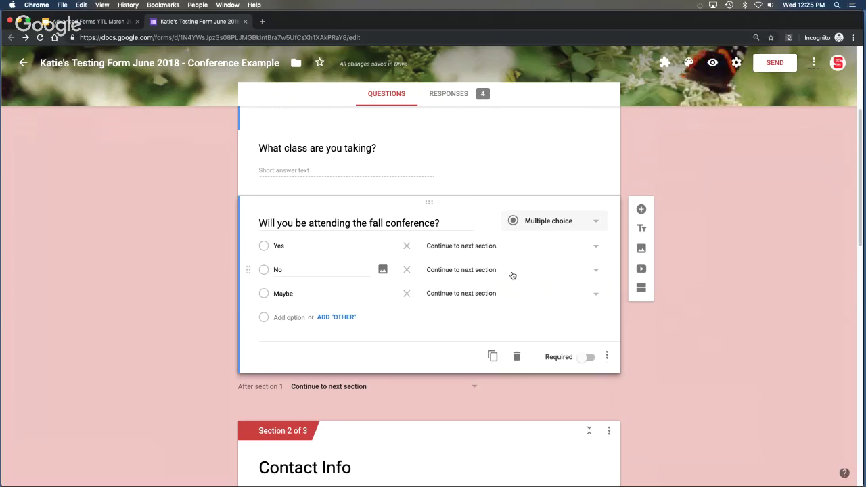
Set the No answer on the attendance question to go to 'Submit form'.
{"action": "left_click", "coordinate": [598, 272]}
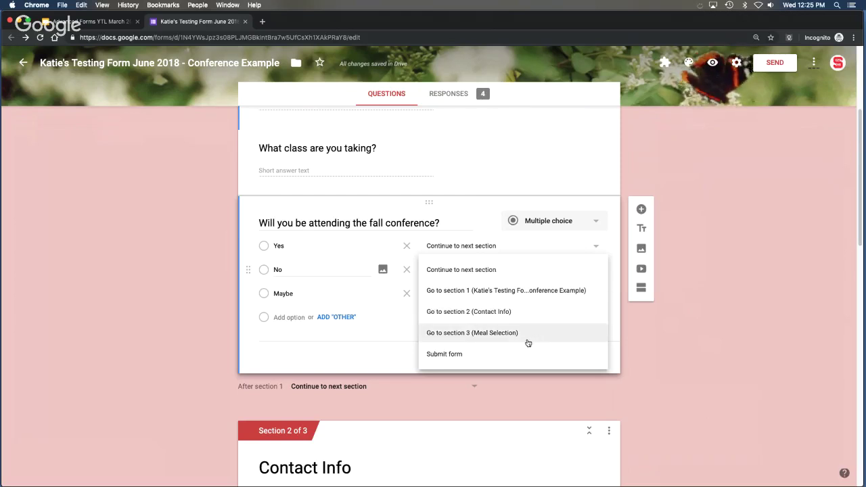
{"action": "left_click", "coordinate": [497, 359]}
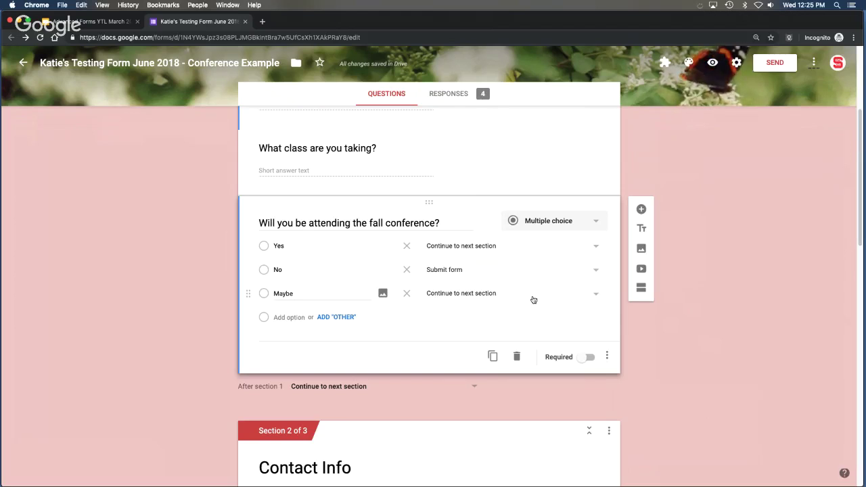
{"action": "scroll", "coordinate": [710, 338], "scroll_direction": "down", "scroll_amount": 1}
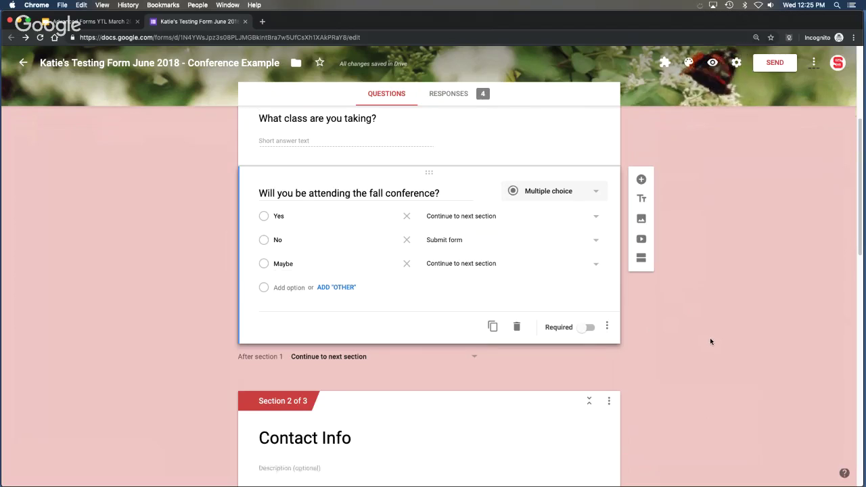
{"action": "scroll", "coordinate": [710, 341], "scroll_direction": "up", "scroll_amount": 3}
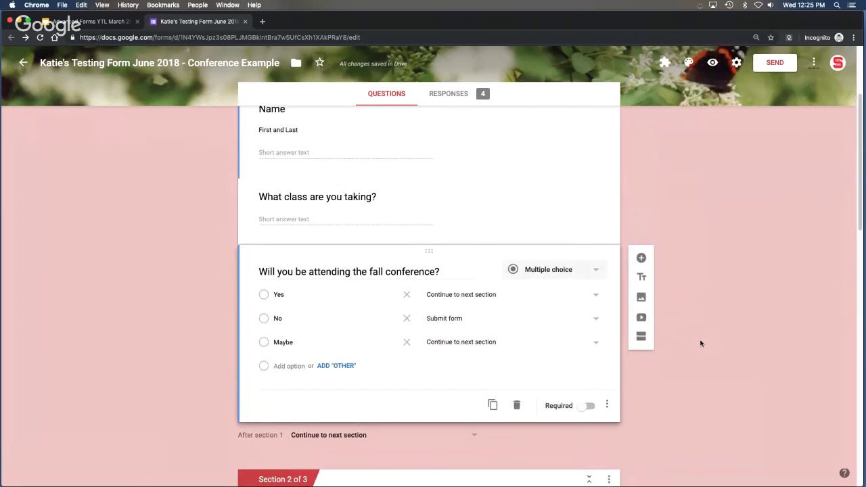
{"action": "scroll", "coordinate": [704, 329], "scroll_direction": "up", "scroll_amount": 1}
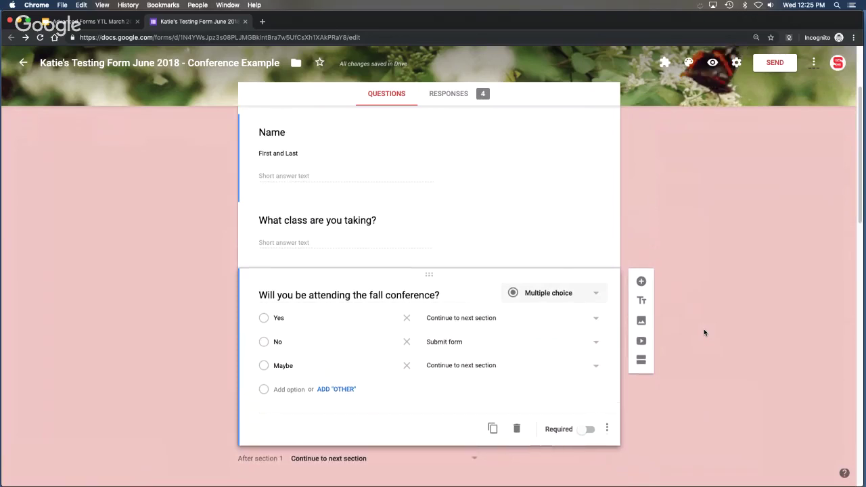
Preview the form and answer Yes to confirm it continues to Contact Info.
{"action": "left_click", "coordinate": [712, 63]}
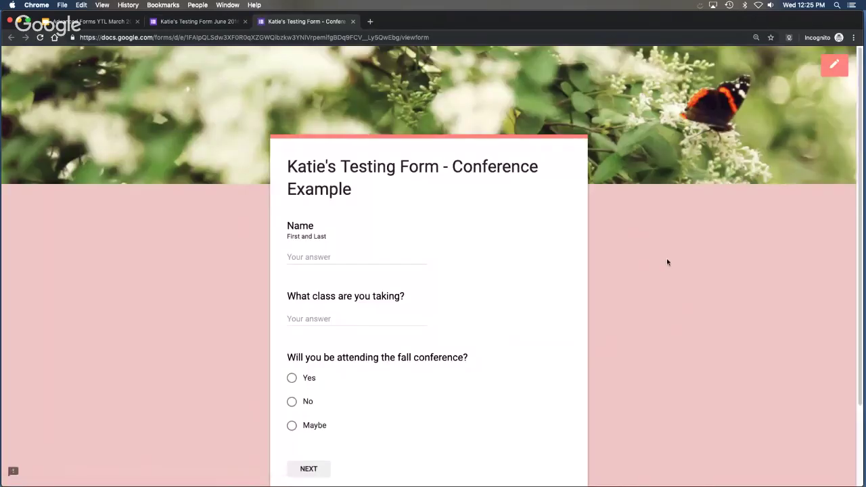
{"action": "scroll", "coordinate": [666, 257], "scroll_direction": "down", "scroll_amount": 3}
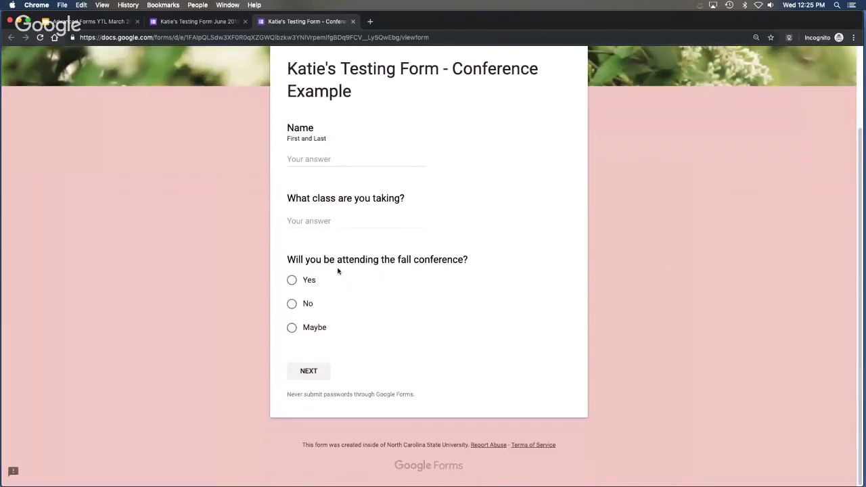
{"action": "left_click", "coordinate": [292, 281]}
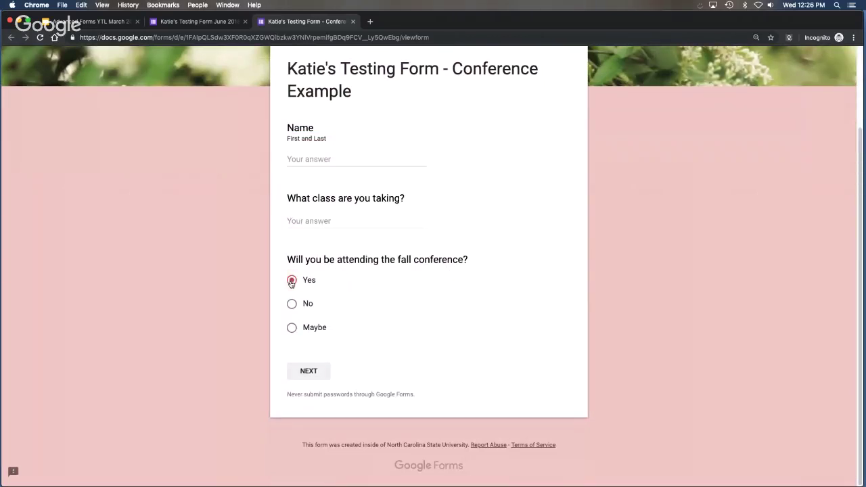
{"action": "left_click", "coordinate": [311, 372]}
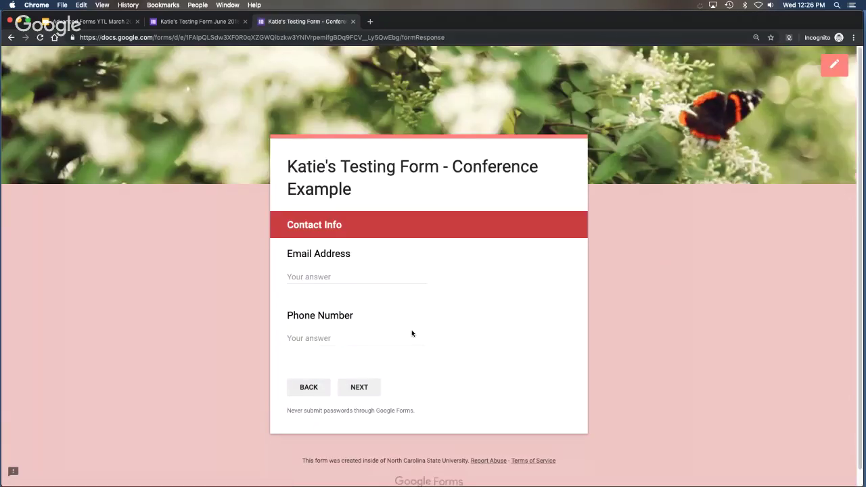
Go back and answer No to confirm it jumps straight to the submit page.
{"action": "left_click", "coordinate": [308, 387]}
{"action": "scroll", "coordinate": [399, 353], "scroll_direction": "down", "scroll_amount": 3}
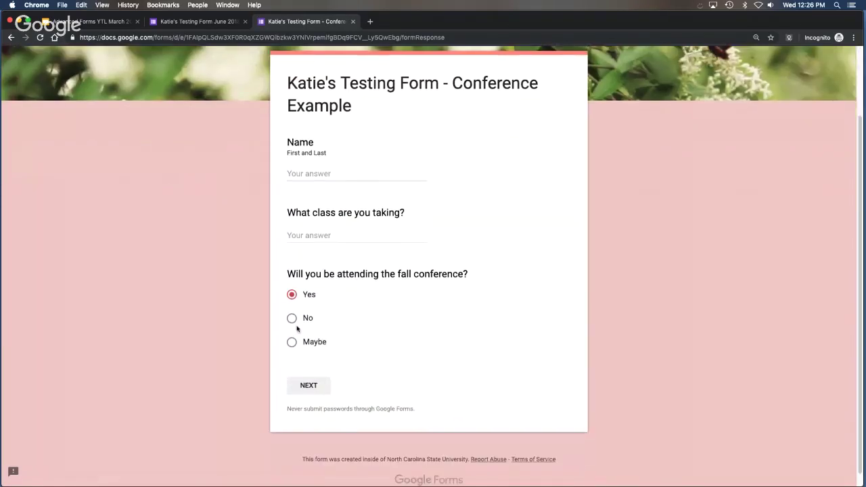
{"action": "left_click", "coordinate": [291, 319]}
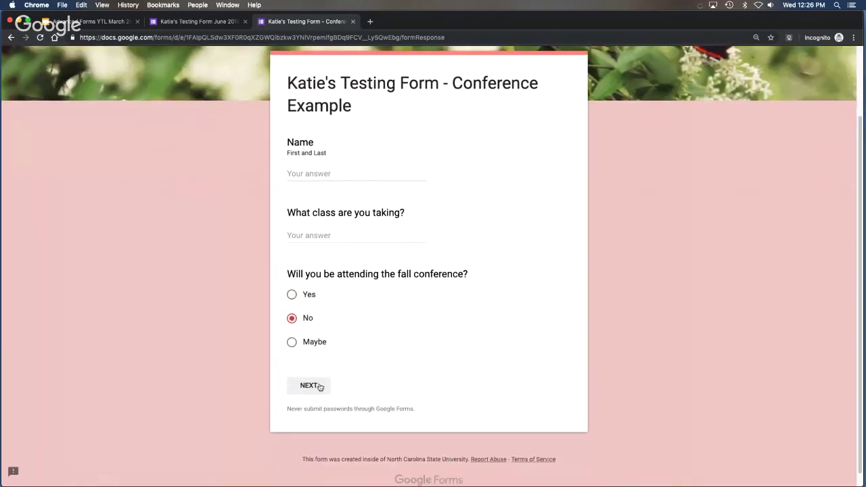
{"action": "left_click", "coordinate": [320, 386]}
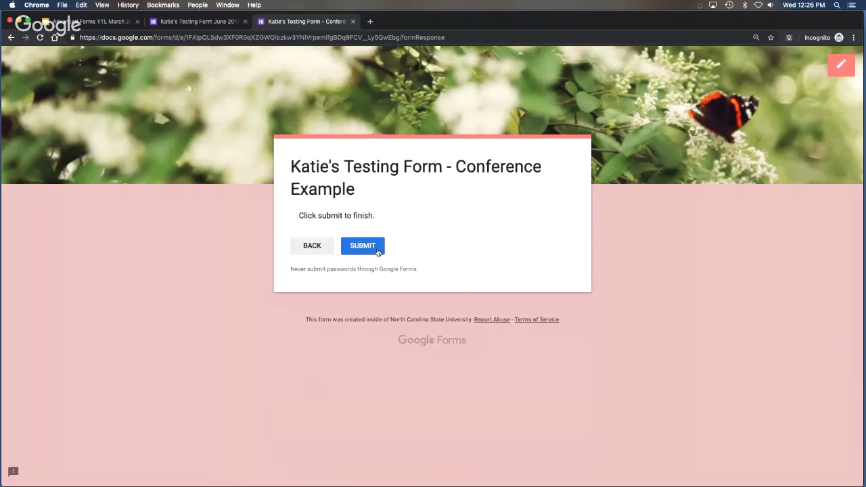
Close the preview and look over the attendance question's routing in the editor.
{"action": "left_click", "coordinate": [353, 21]}
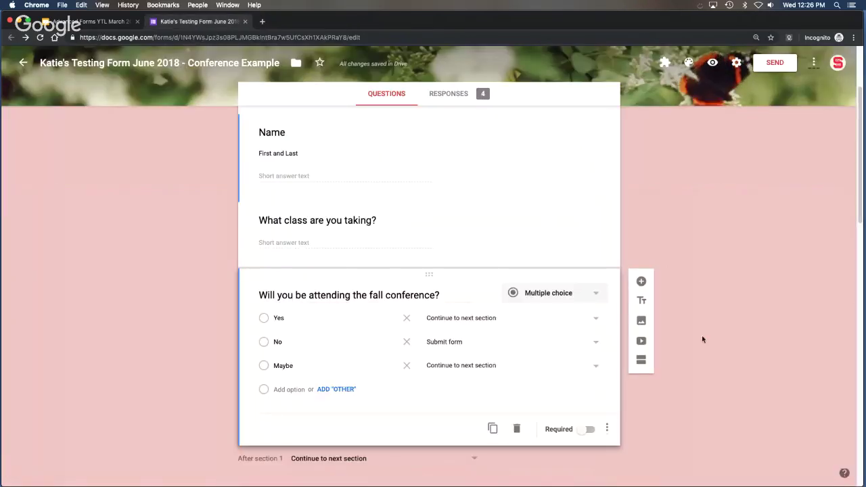
{"action": "scroll", "coordinate": [740, 328], "scroll_direction": "down", "scroll_amount": 1}
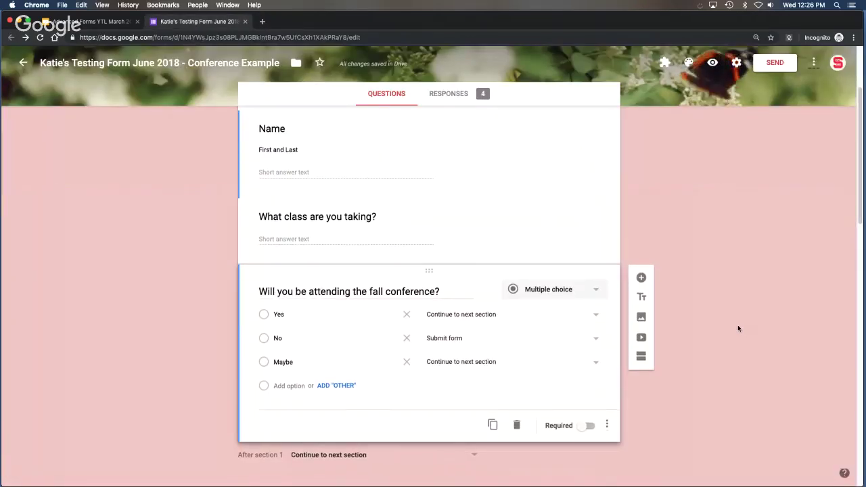
{"action": "scroll", "coordinate": [733, 307], "scroll_direction": "down", "scroll_amount": 3}
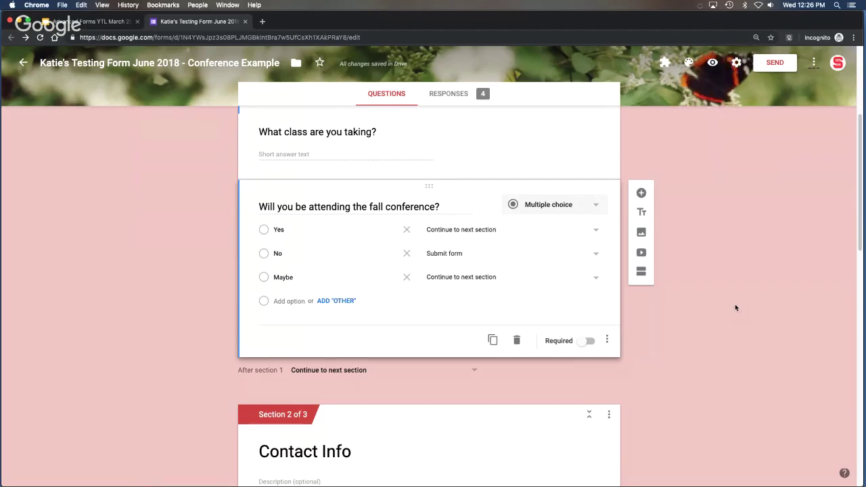
{"action": "scroll", "coordinate": [742, 308], "scroll_direction": "down", "scroll_amount": 1}
{"action": "scroll", "coordinate": [742, 309], "scroll_direction": "up", "scroll_amount": 1}
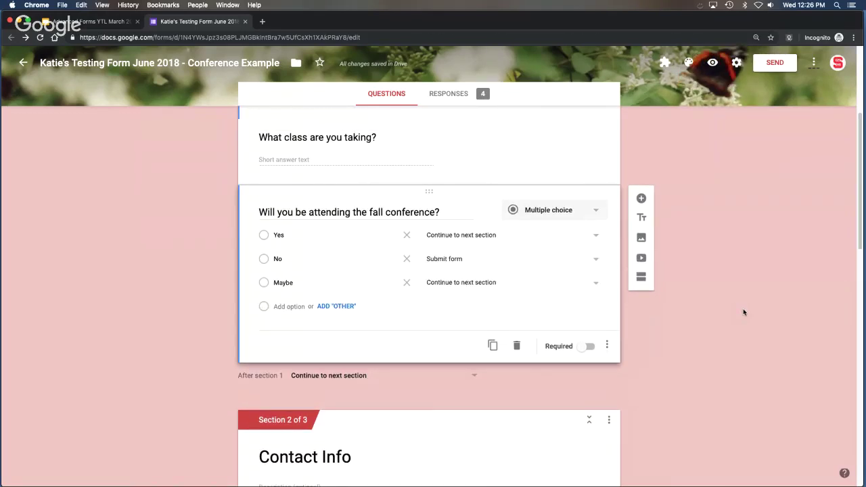
{"action": "scroll", "coordinate": [742, 308], "scroll_direction": "up", "scroll_amount": 5}
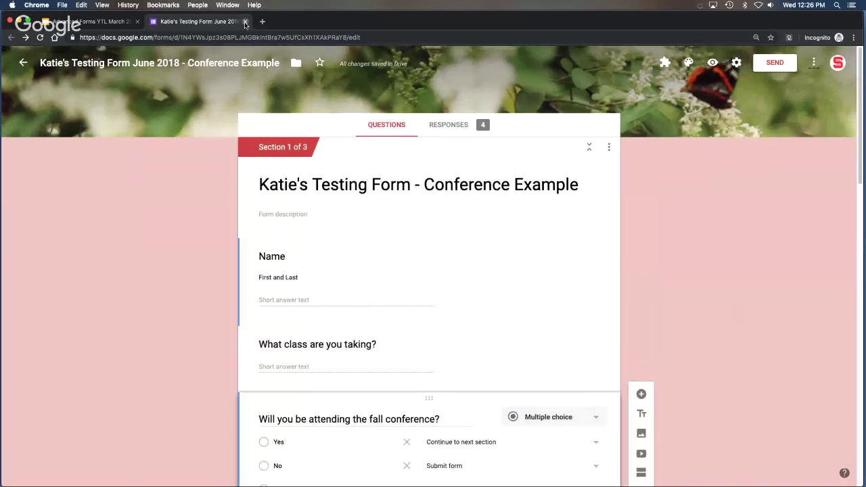
Close the form editor and advance the slides to slide 14, File Attachment details.
{"action": "left_click", "coordinate": [245, 21]}
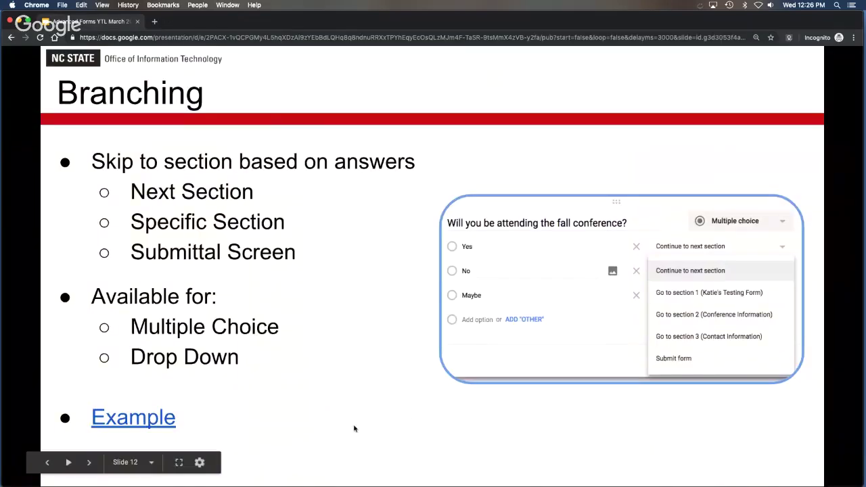
{"action": "left_click", "coordinate": [365, 430]}
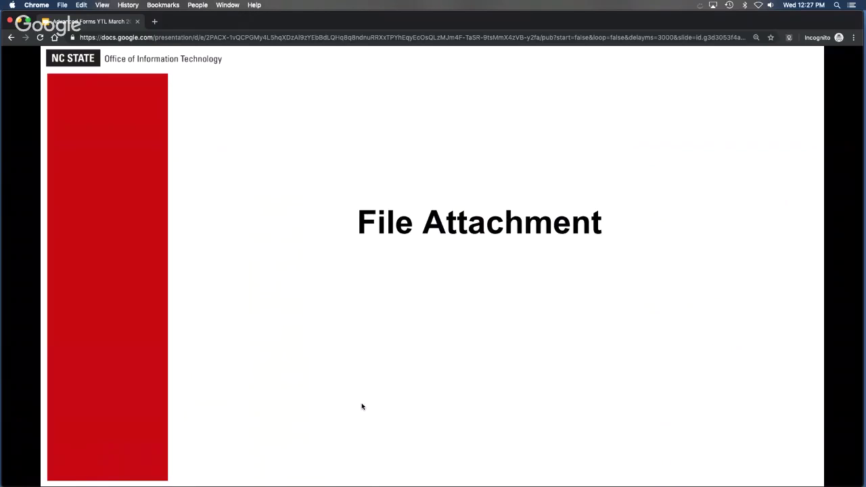
{"action": "mouse_move", "coordinate": [365, 404]}
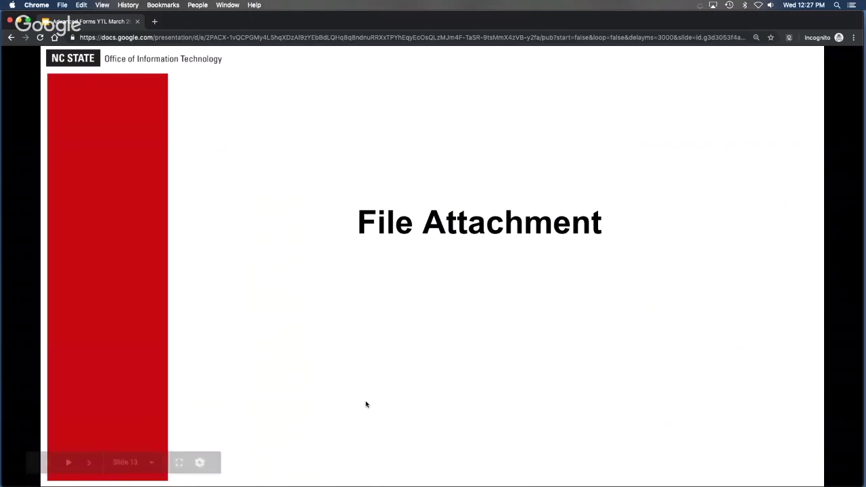
{"action": "left_click", "coordinate": [359, 375]}
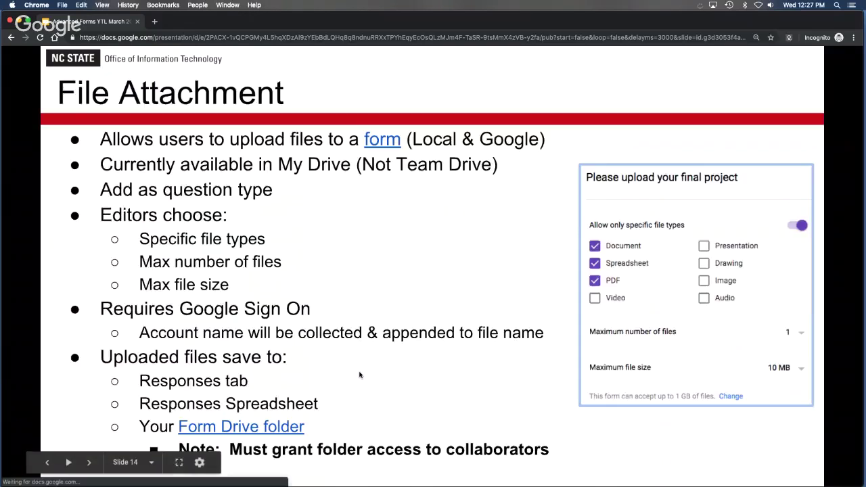
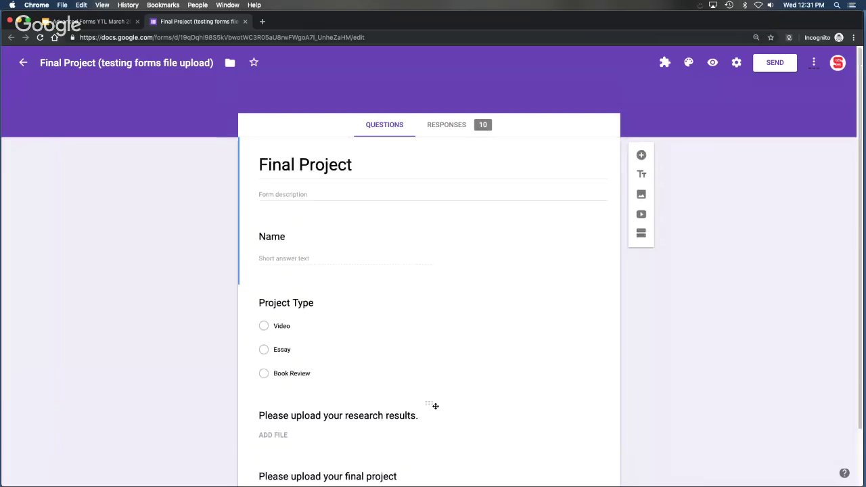
Insert a question 'Upload your assignment' under the Name card and open its type dropdown.
{"action": "left_click", "coordinate": [442, 238]}
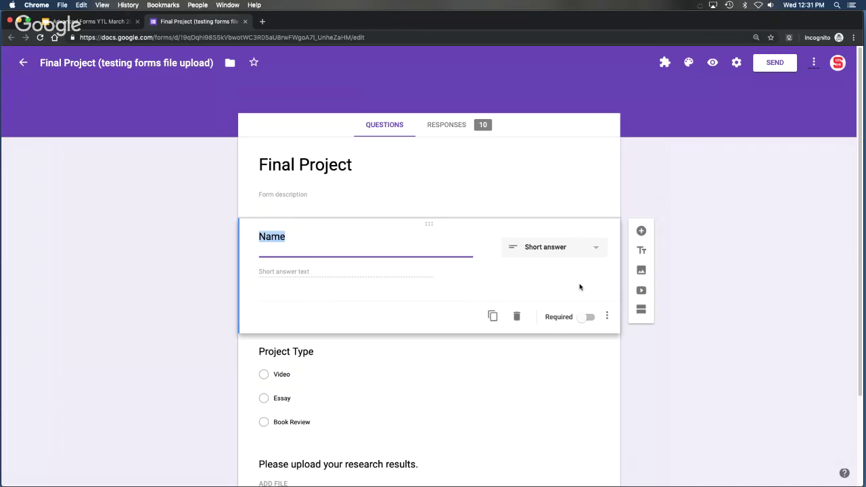
{"action": "left_click", "coordinate": [641, 231]}
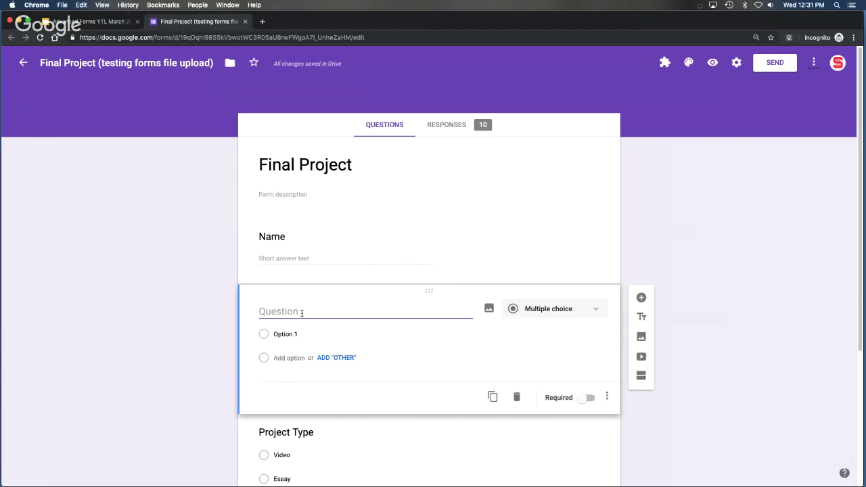
{"action": "type", "text": "Upload your ass"}
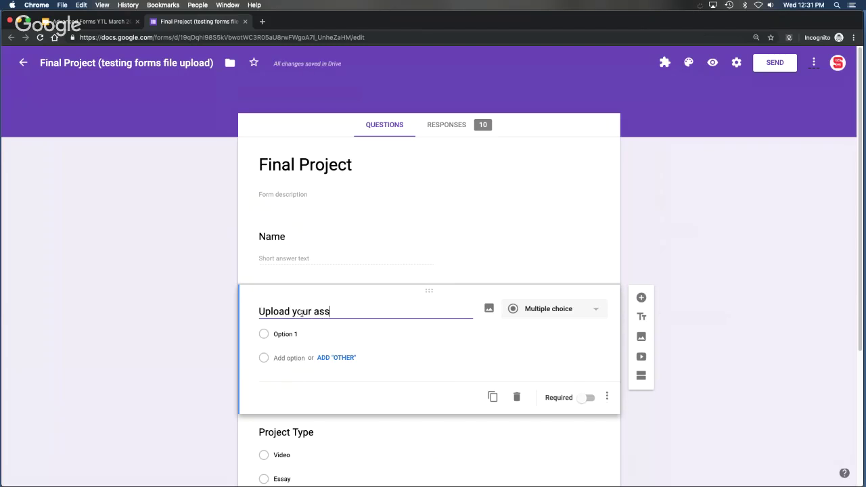
{"action": "type", "text": "ignment"}
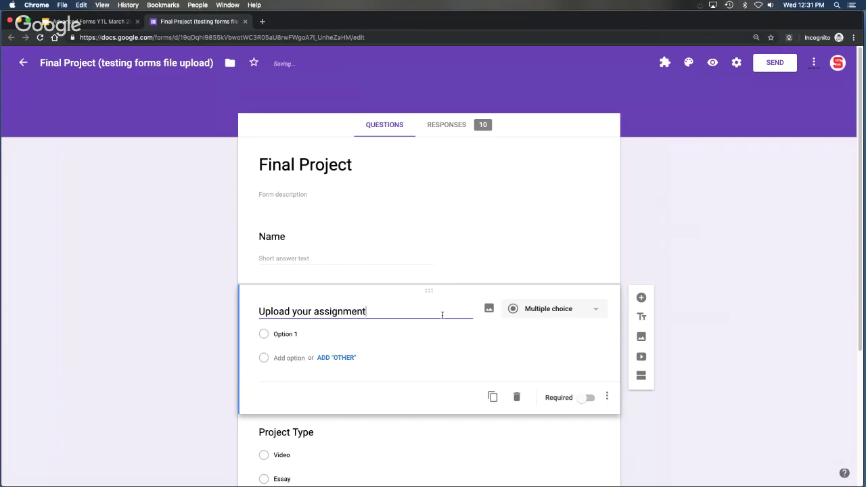
{"action": "left_click", "coordinate": [594, 312]}
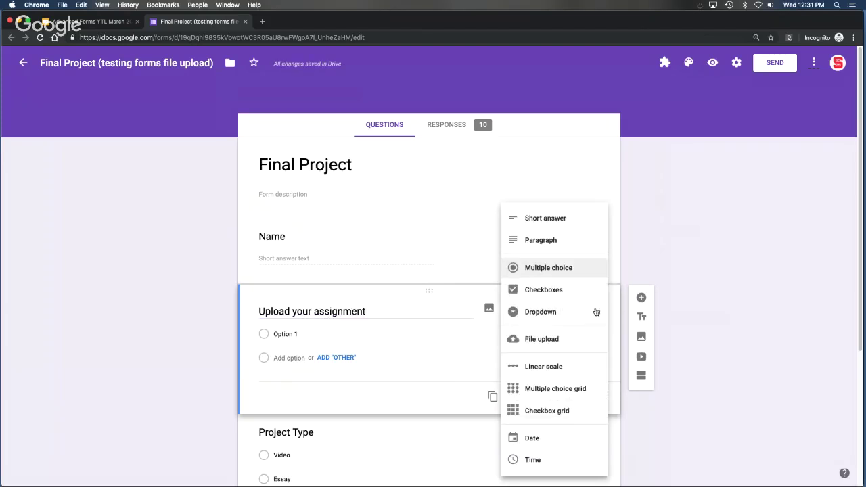
Make it a File upload question accepting only Document, Spreadsheet, PDF, Video and Audio files.
{"action": "left_click", "coordinate": [561, 344]}
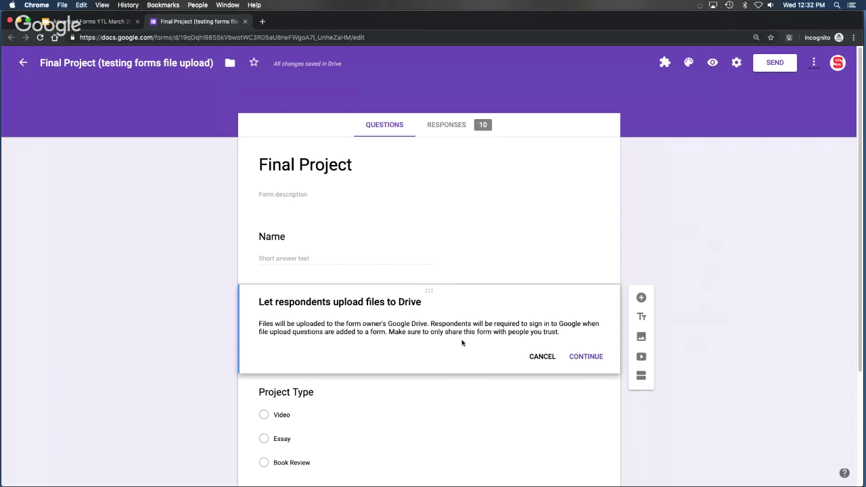
{"action": "left_click", "coordinate": [586, 356]}
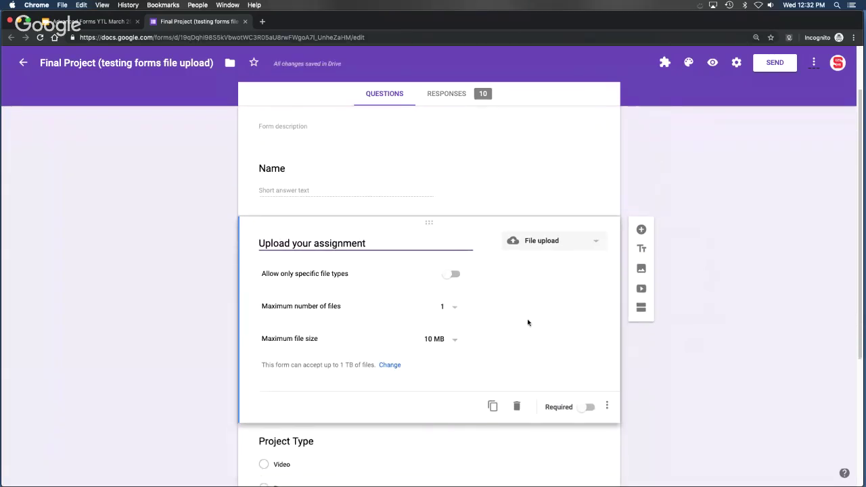
{"action": "left_click", "coordinate": [447, 276]}
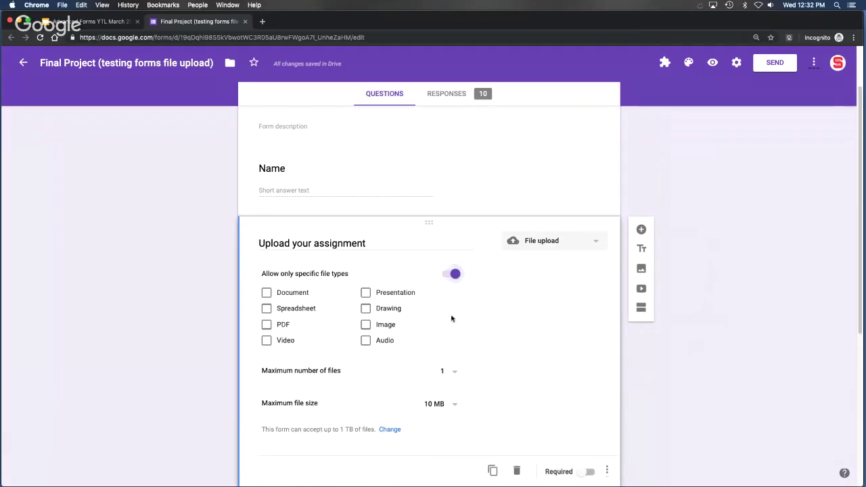
{"action": "left_click", "coordinate": [365, 341]}
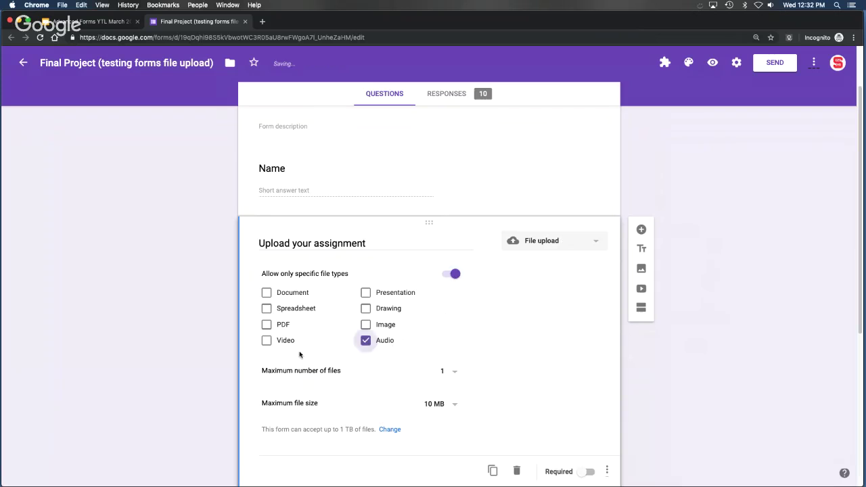
{"action": "left_click", "coordinate": [266, 340]}
{"action": "left_click", "coordinate": [267, 325]}
{"action": "left_click", "coordinate": [266, 292]}
{"action": "left_click", "coordinate": [267, 310]}
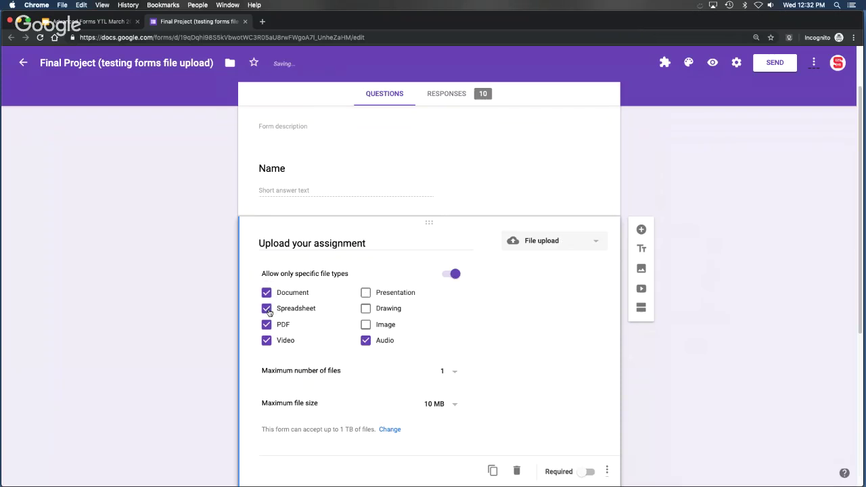
Bring up the choices for the maximum number of uploaded files.
{"action": "scroll", "coordinate": [522, 362], "scroll_direction": "down", "scroll_amount": 3}
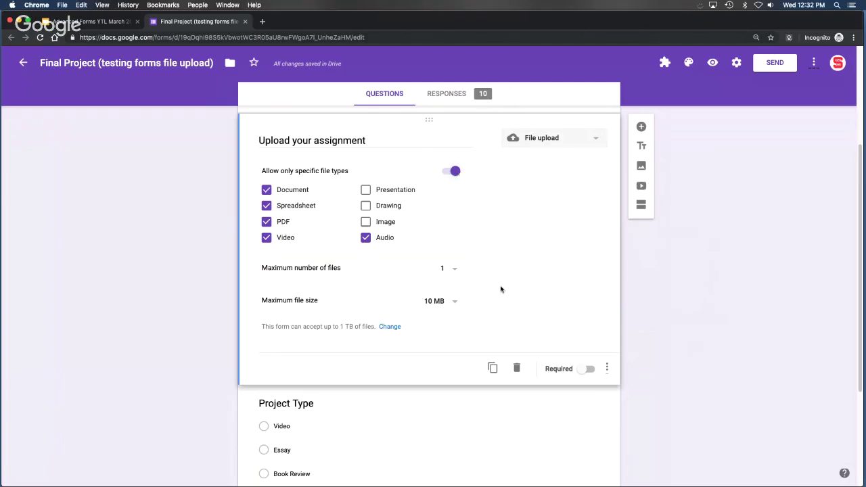
{"action": "scroll", "coordinate": [498, 282], "scroll_direction": "down", "scroll_amount": 1}
{"action": "left_click", "coordinate": [455, 256]}
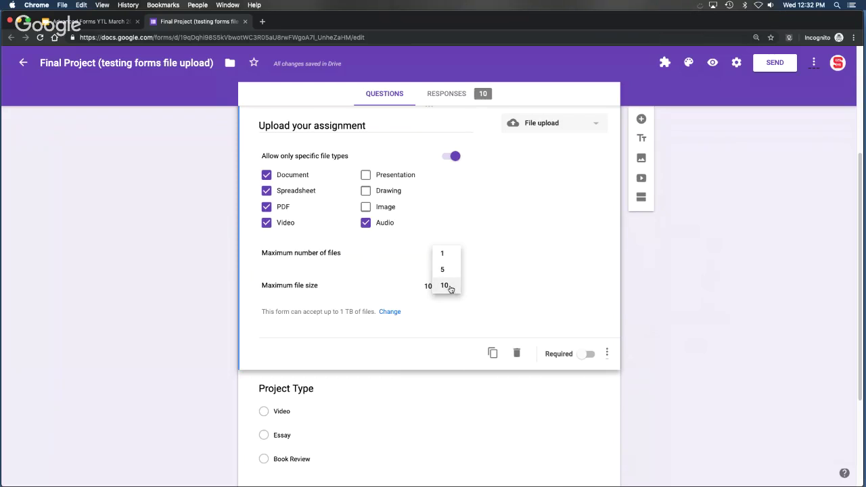
{"action": "left_click", "coordinate": [487, 271]}
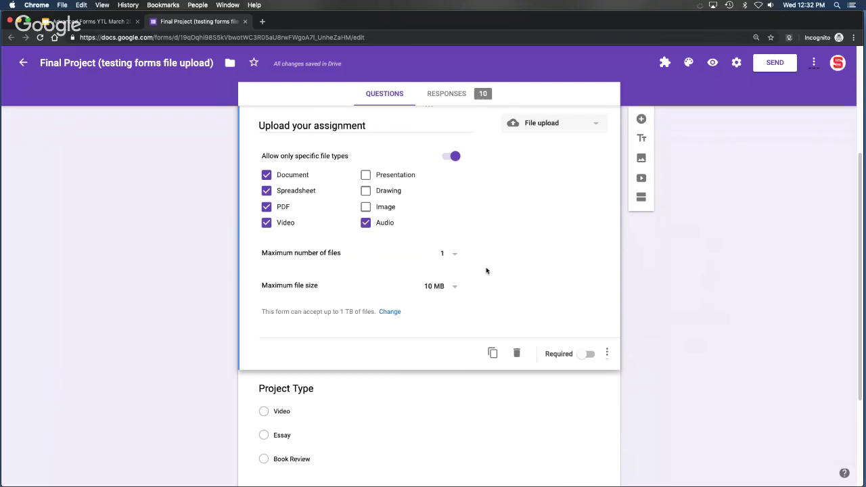
{"action": "left_click", "coordinate": [455, 288]}
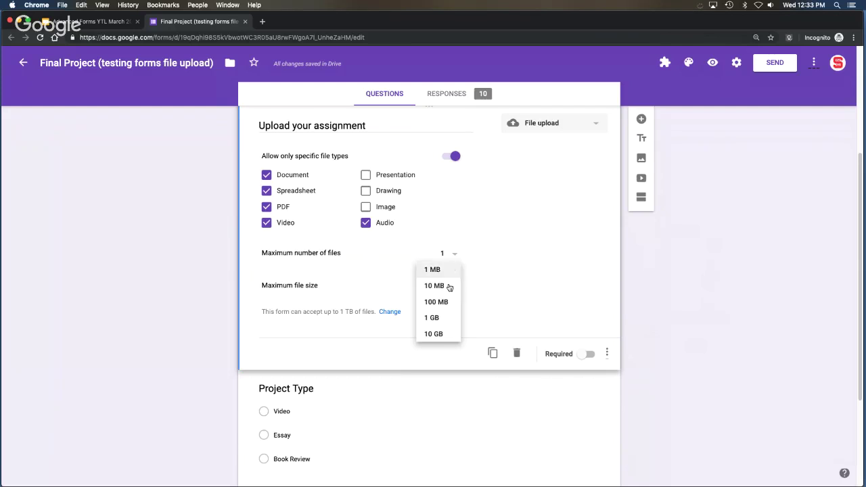
{"action": "left_click", "coordinate": [485, 323]}
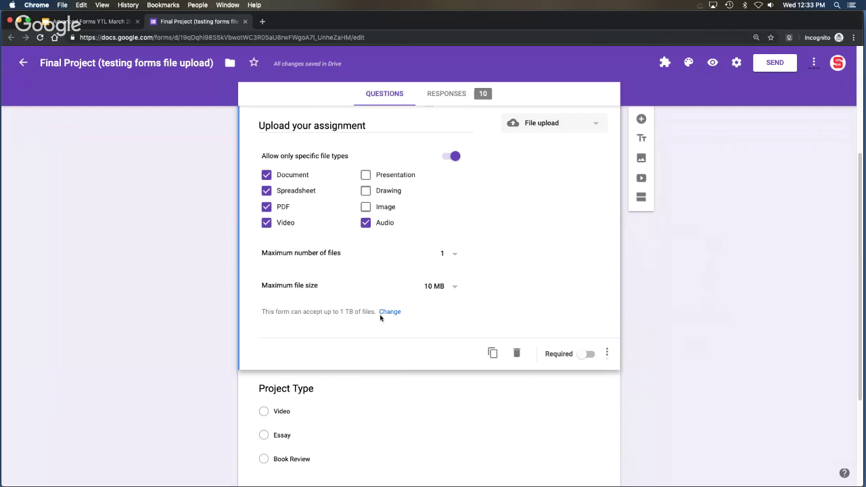
{"action": "left_click", "coordinate": [390, 313]}
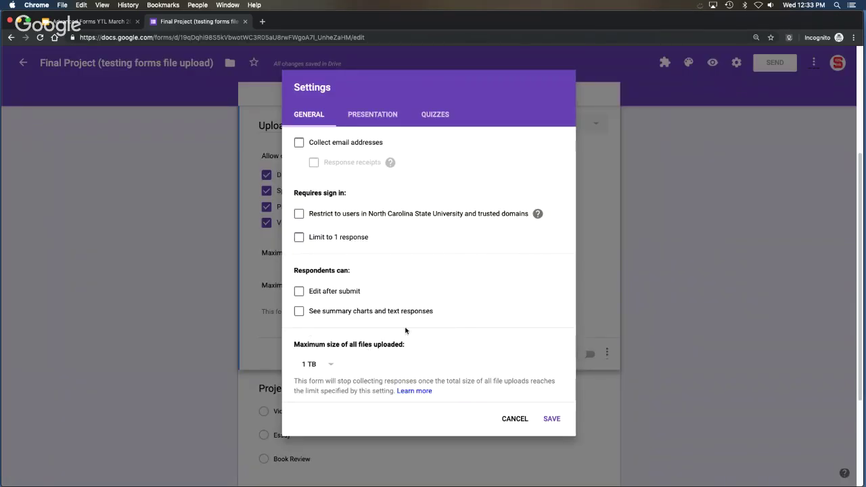
{"action": "left_click", "coordinate": [329, 363]}
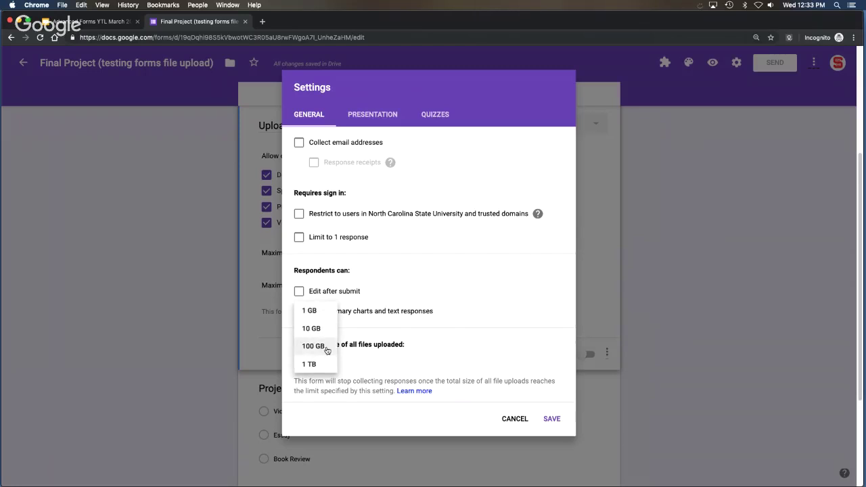
{"action": "left_click", "coordinate": [393, 356]}
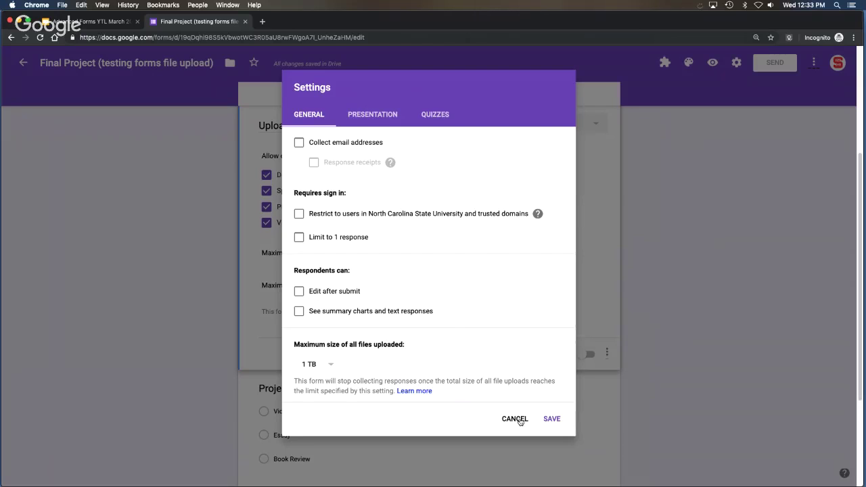
{"action": "left_click", "coordinate": [519, 421]}
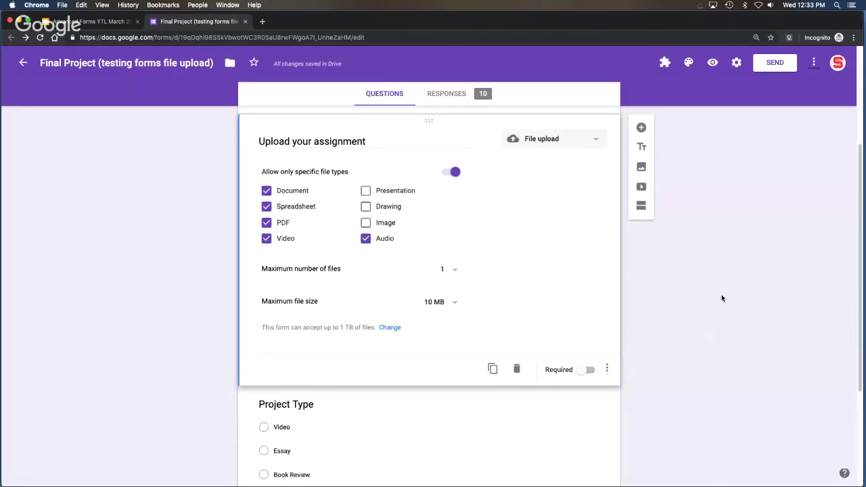
Preview the form and pick the OIT Potential TED talks PDF for Upload your assignment.
{"action": "scroll", "coordinate": [721, 311], "scroll_direction": "up", "scroll_amount": 2}
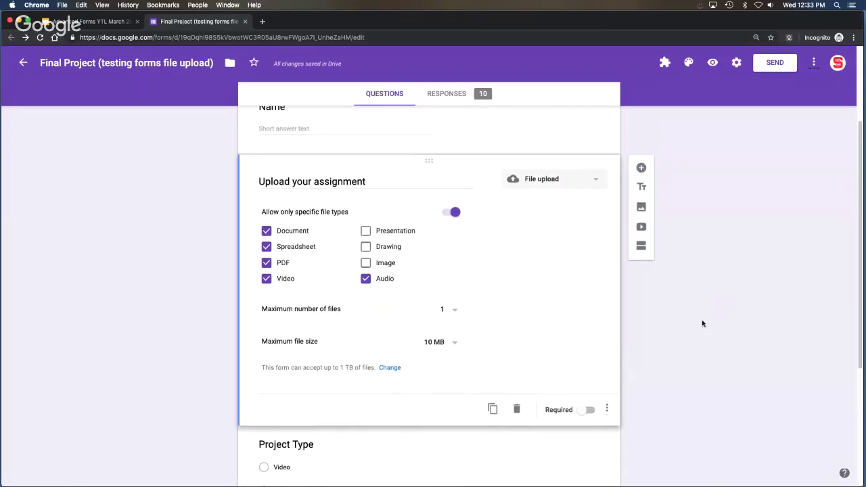
{"action": "left_click", "coordinate": [713, 64]}
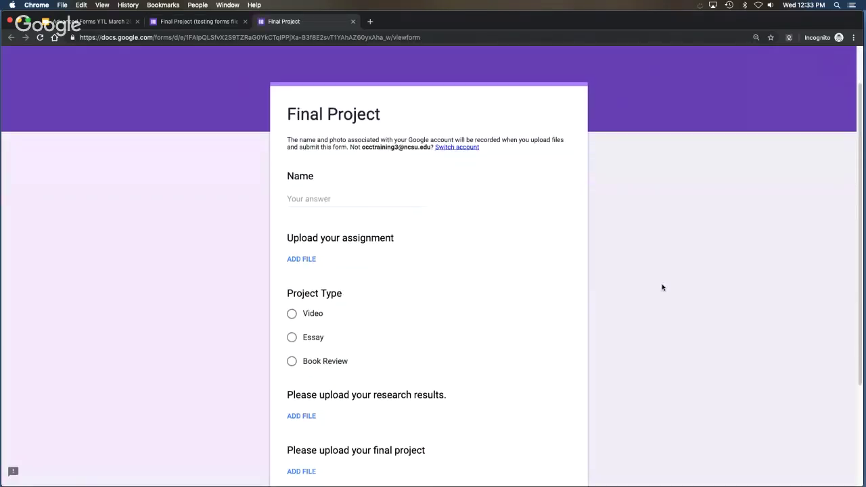
{"action": "left_click", "coordinate": [308, 260]}
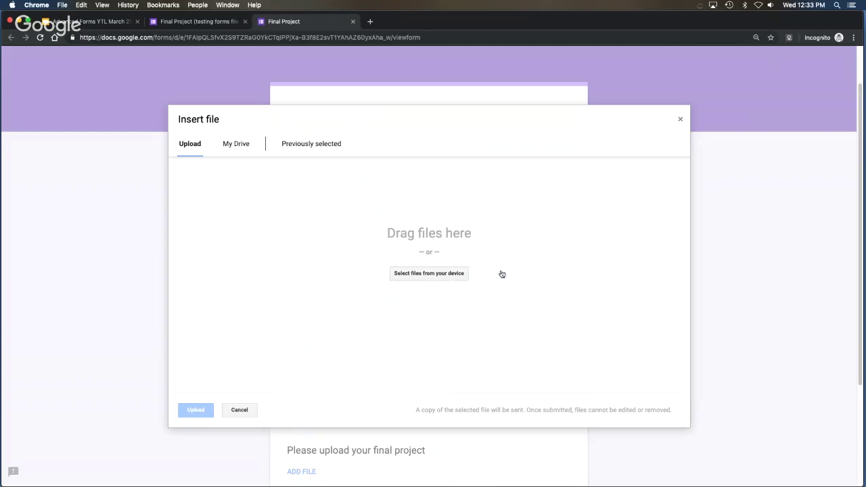
{"action": "left_click", "coordinate": [426, 278]}
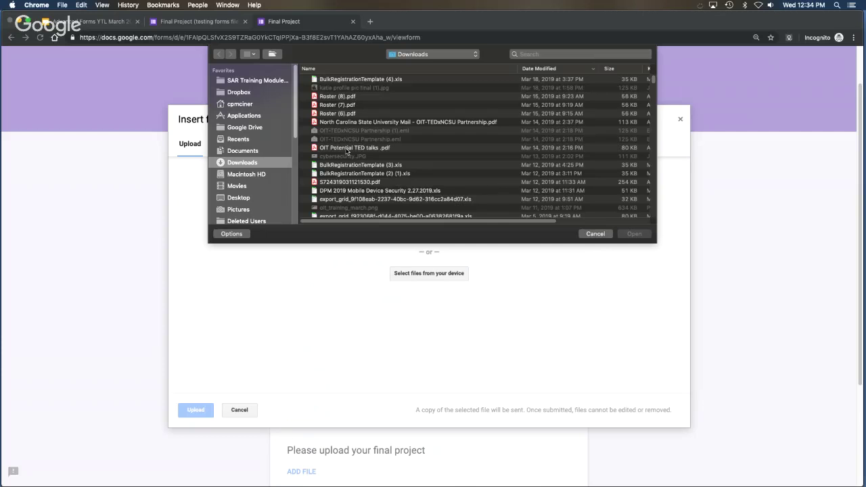
{"action": "left_click", "coordinate": [346, 149]}
{"action": "left_click", "coordinate": [633, 233]}
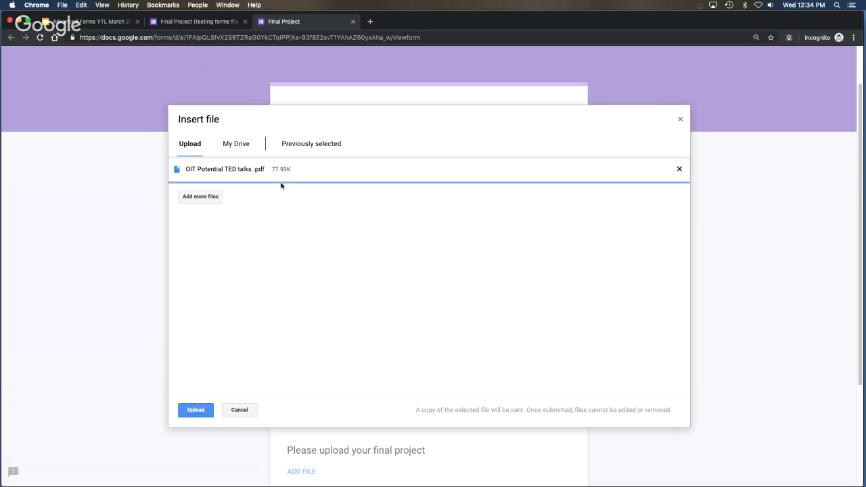
Search the Drive files in the Insert file dialog for 'test'.
{"action": "left_click", "coordinate": [236, 144]}
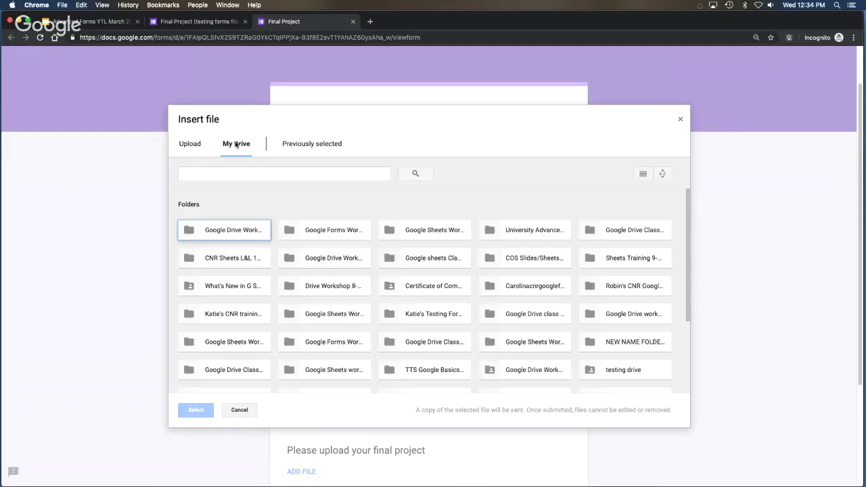
{"action": "left_click", "coordinate": [263, 174]}
{"action": "type", "text": "test"}
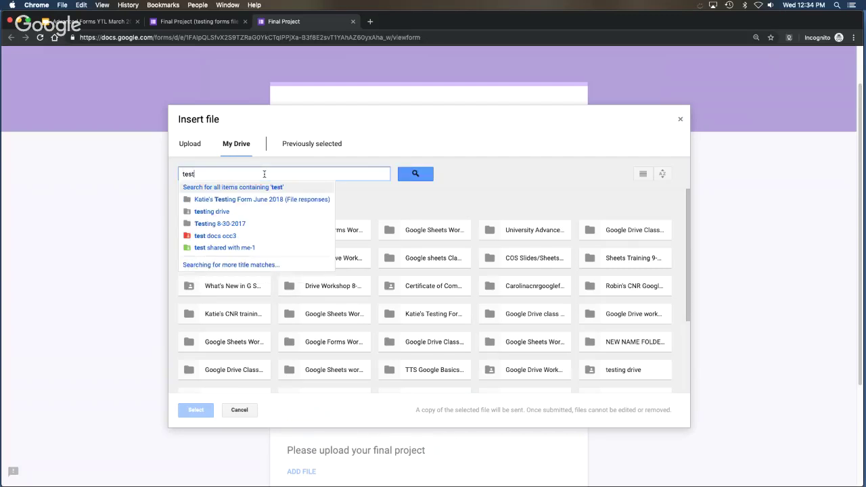
{"action": "key", "text": "Return"}
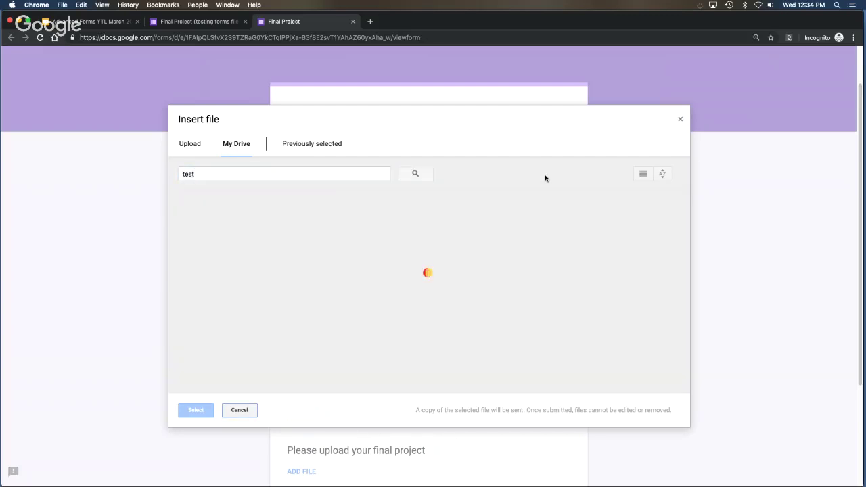
{"action": "left_click", "coordinate": [191, 145]}
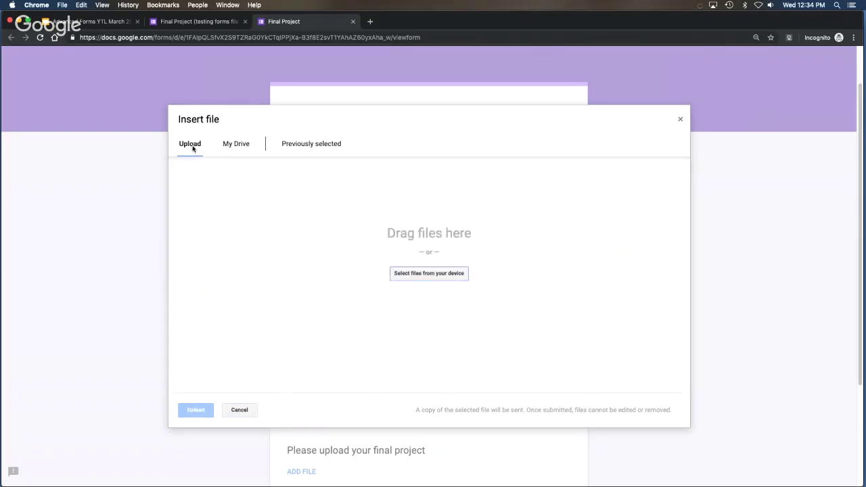
{"action": "left_click", "coordinate": [229, 146]}
{"action": "type", "text": "test"}
{"action": "left_click", "coordinate": [414, 176]}
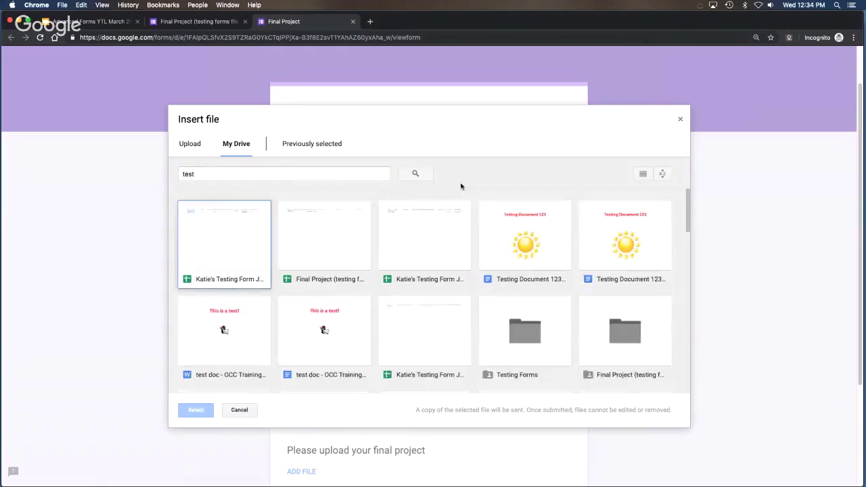
Attach the meeting agenda document from Drive and submit the Final Project form.
{"action": "scroll", "coordinate": [348, 342], "scroll_direction": "down", "scroll_amount": 5}
{"action": "scroll", "coordinate": [348, 342], "scroll_direction": "down", "scroll_amount": 2}
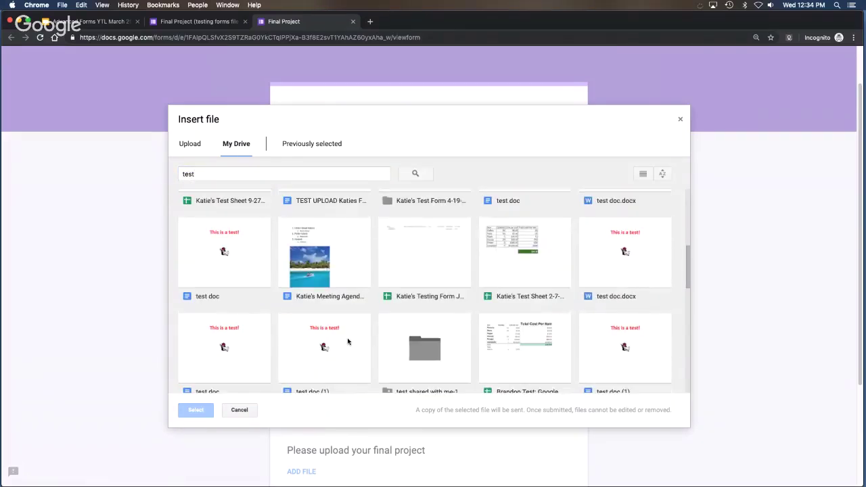
{"action": "left_click", "coordinate": [352, 278]}
{"action": "left_click", "coordinate": [208, 414]}
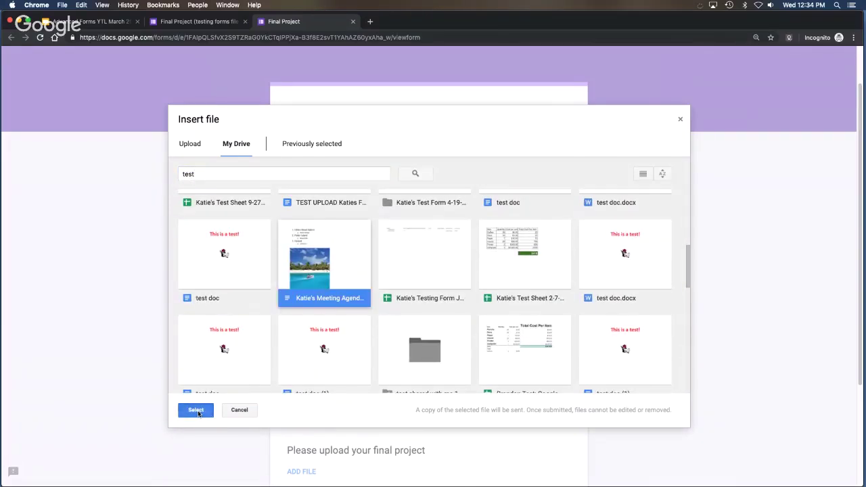
{"action": "scroll", "coordinate": [648, 311], "scroll_direction": "down", "scroll_amount": 4}
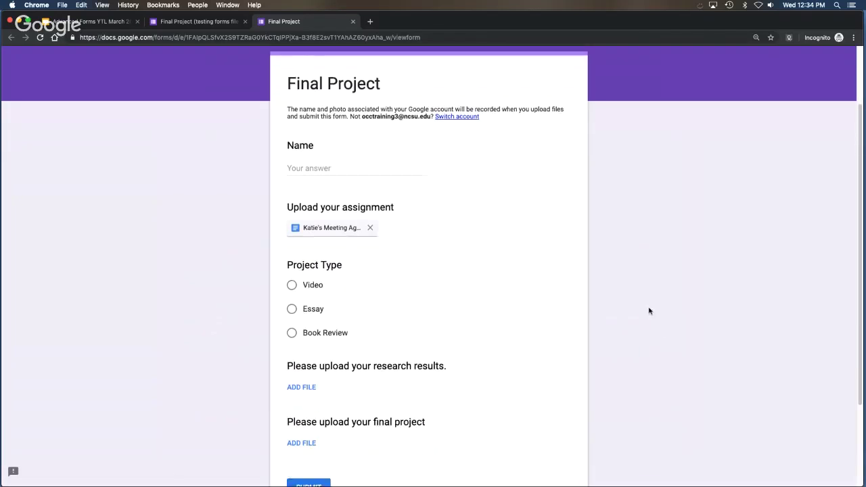
{"action": "left_click", "coordinate": [320, 374]}
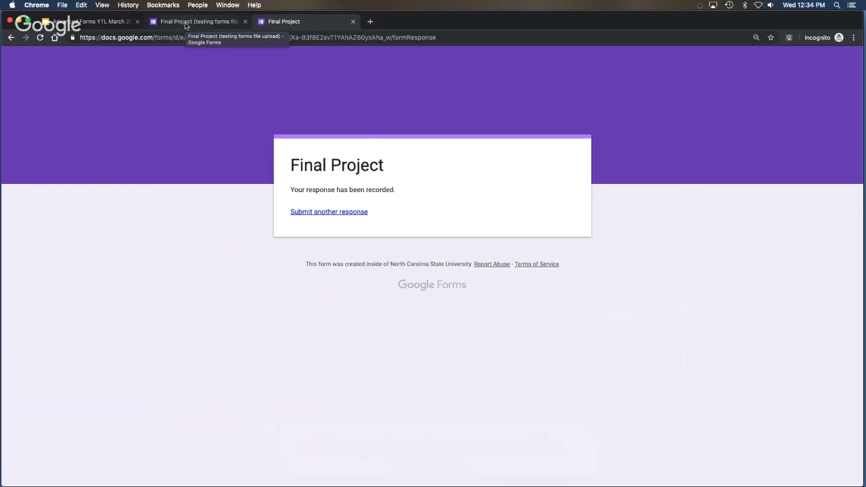
Return to the form editor and review the Responses summary of 11 responses.
{"action": "left_click", "coordinate": [186, 25]}
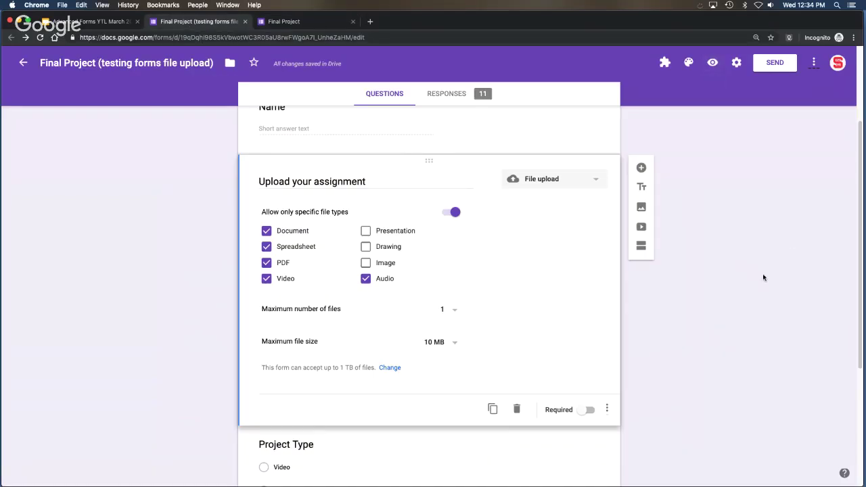
{"action": "scroll", "coordinate": [761, 272], "scroll_direction": "down", "scroll_amount": 3}
{"action": "scroll", "coordinate": [761, 272], "scroll_direction": "up", "scroll_amount": 6}
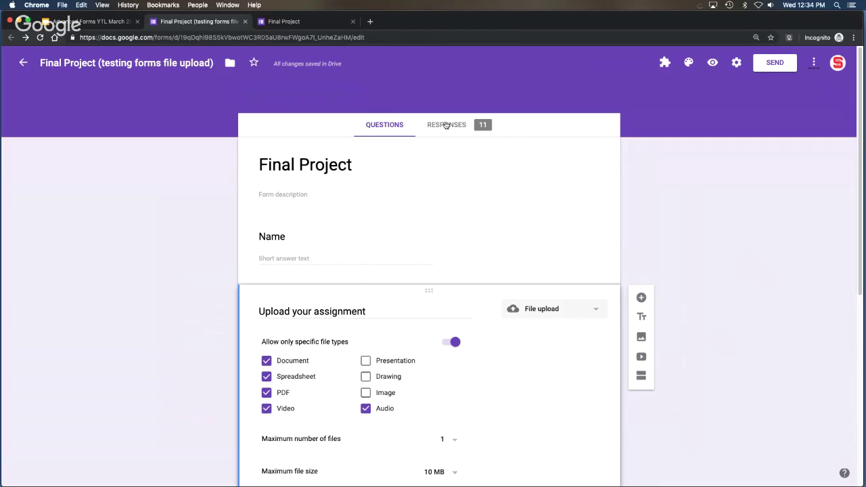
{"action": "left_click", "coordinate": [451, 126]}
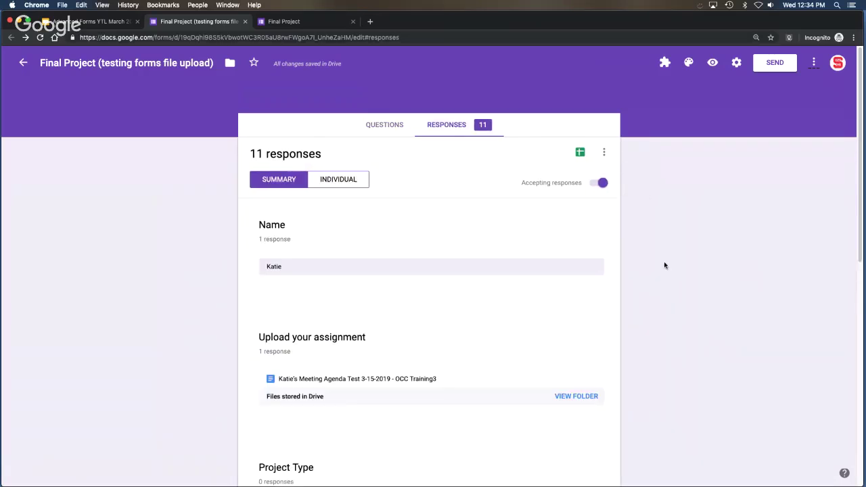
{"action": "scroll", "coordinate": [666, 264], "scroll_direction": "down", "scroll_amount": 2}
{"action": "scroll", "coordinate": [538, 257], "scroll_direction": "down", "scroll_amount": 2}
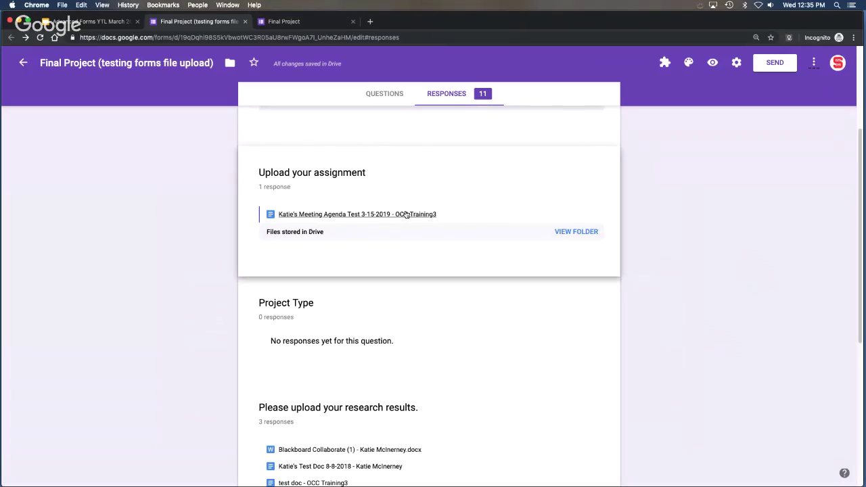
{"action": "scroll", "coordinate": [446, 230], "scroll_direction": "down", "scroll_amount": 2}
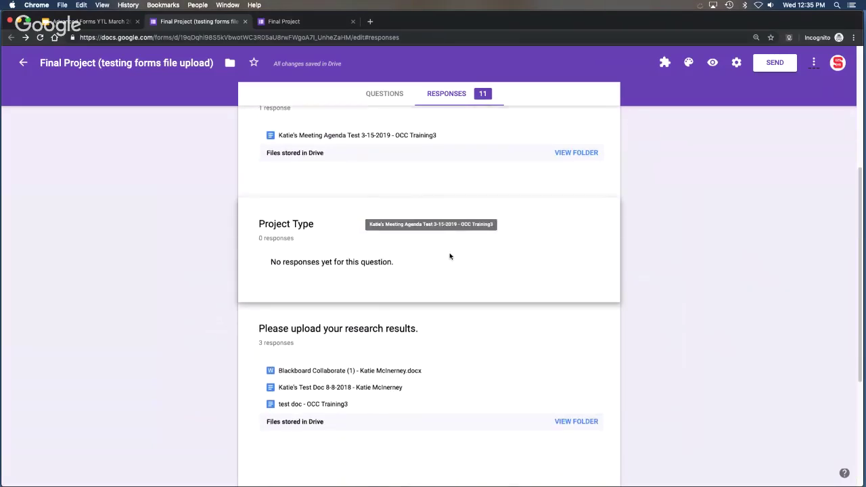
{"action": "scroll", "coordinate": [448, 260], "scroll_direction": "down", "scroll_amount": 5}
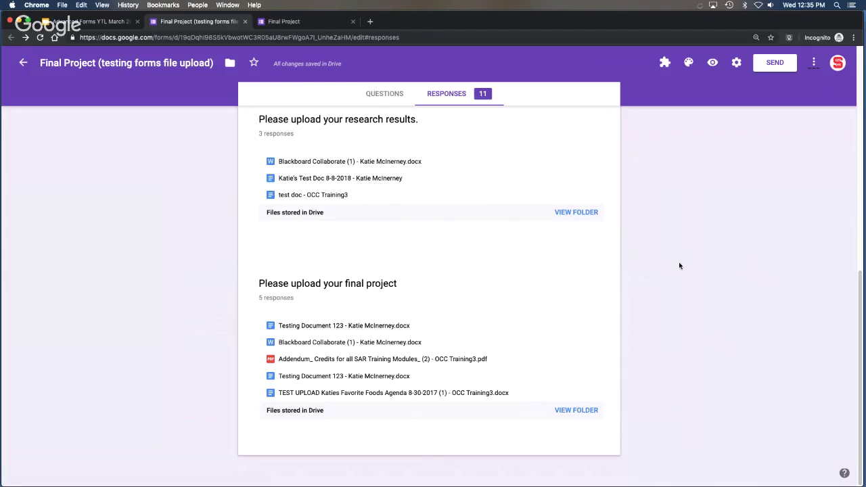
{"action": "scroll", "coordinate": [679, 265], "scroll_direction": "up", "scroll_amount": 5}
{"action": "scroll", "coordinate": [679, 265], "scroll_direction": "up", "scroll_amount": 2}
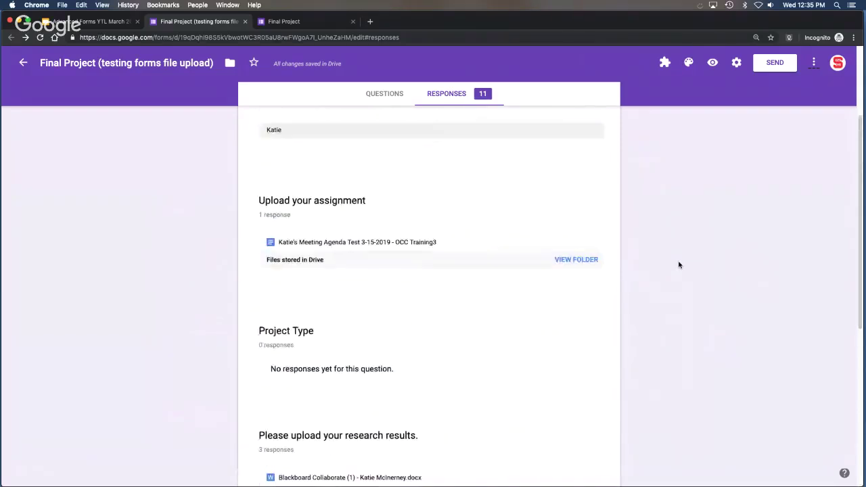
{"action": "scroll", "coordinate": [679, 264], "scroll_direction": "up", "scroll_amount": 2}
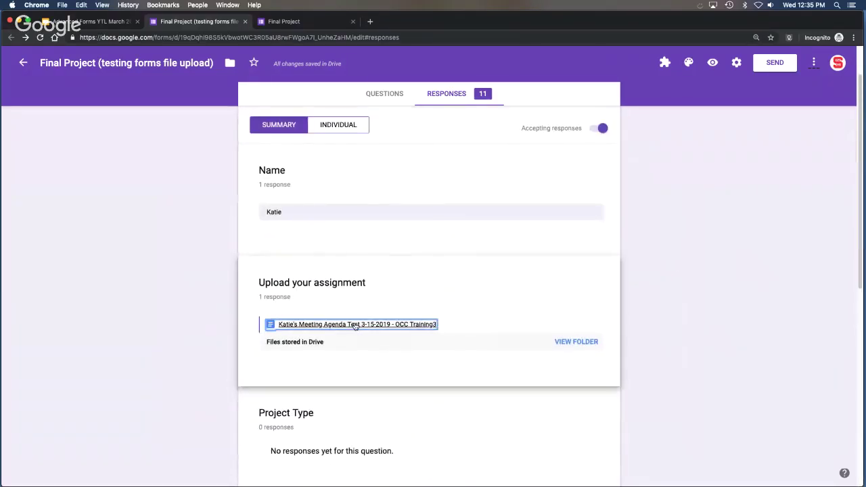
Check the uploaded meeting agenda and Blackboard Collaborate (1) file links, closing each afterwards.
{"action": "left_click", "coordinate": [354, 324]}
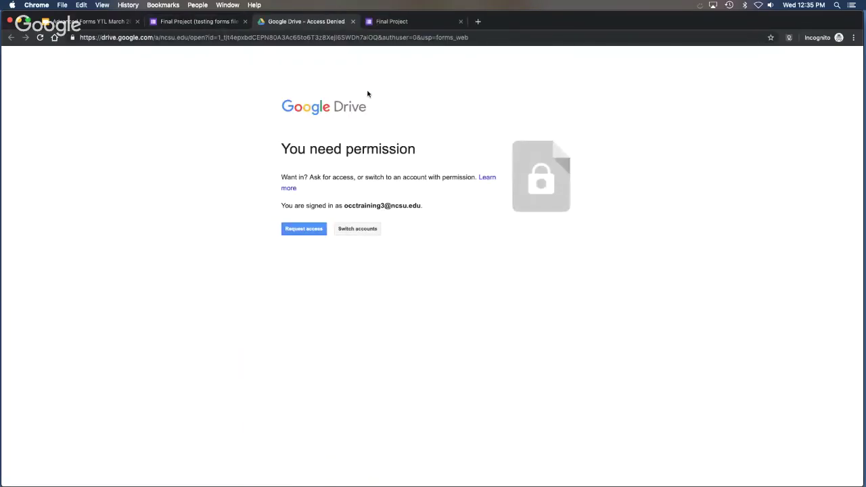
{"action": "left_click", "coordinate": [352, 21]}
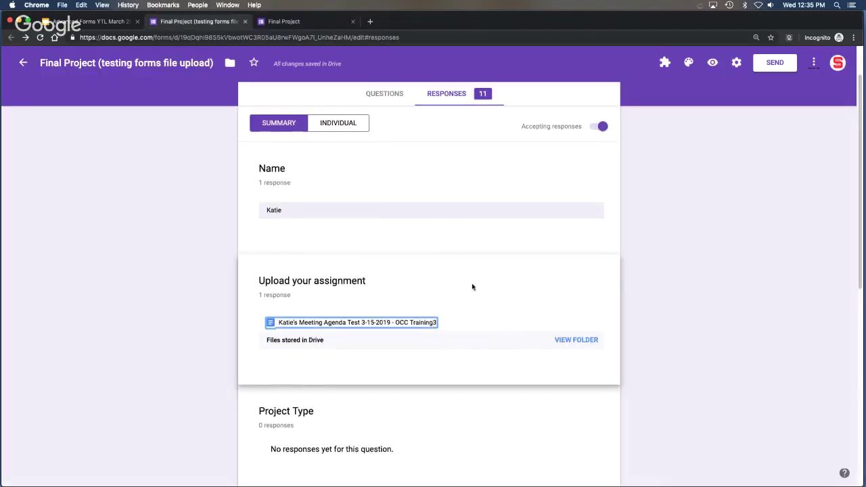
{"action": "scroll", "coordinate": [405, 326], "scroll_direction": "down", "scroll_amount": 3}
{"action": "left_click", "coordinate": [358, 345]}
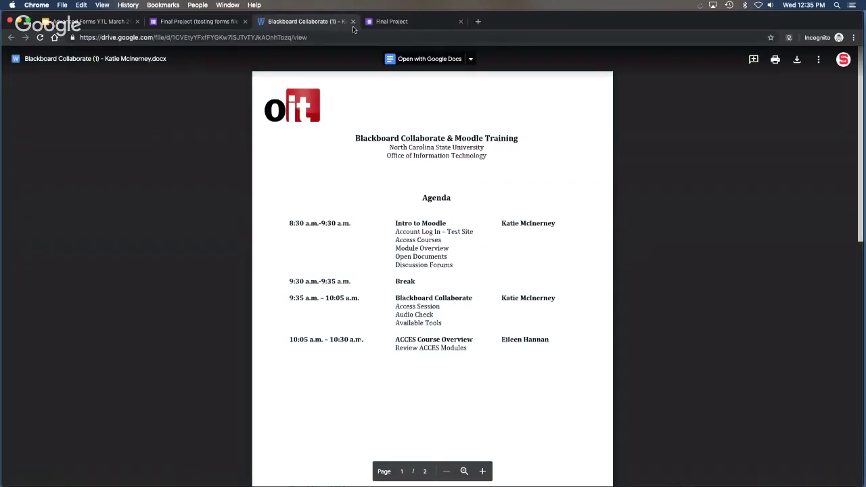
{"action": "left_click", "coordinate": [352, 22]}
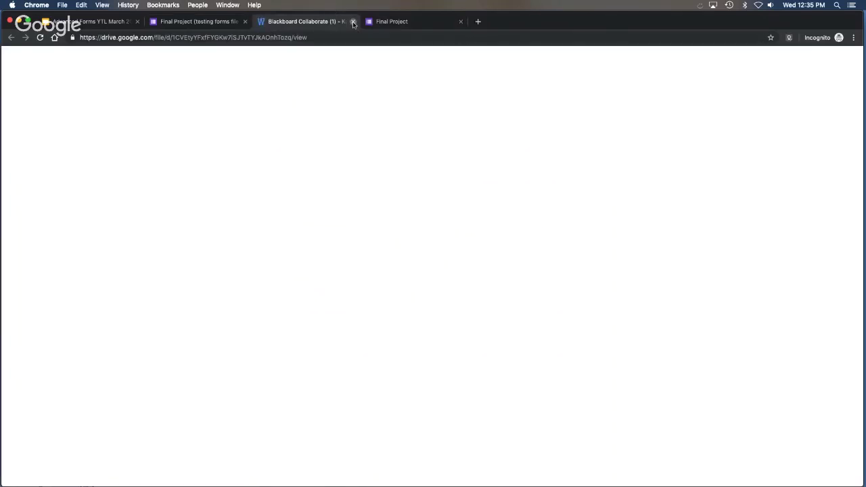
{"action": "scroll", "coordinate": [666, 240], "scroll_direction": "up", "scroll_amount": 5}
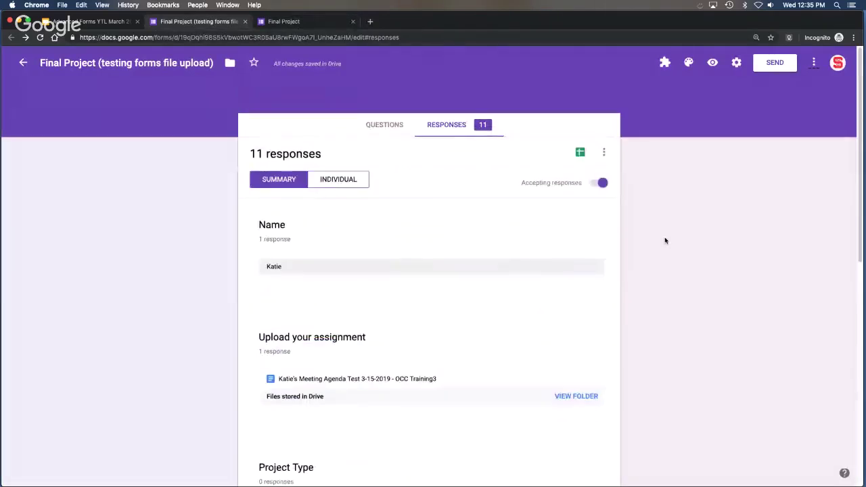
Open the responses spreadsheet, view Testing Document 123 from cell B8, then return to the slides.
{"action": "left_click", "coordinate": [580, 153]}
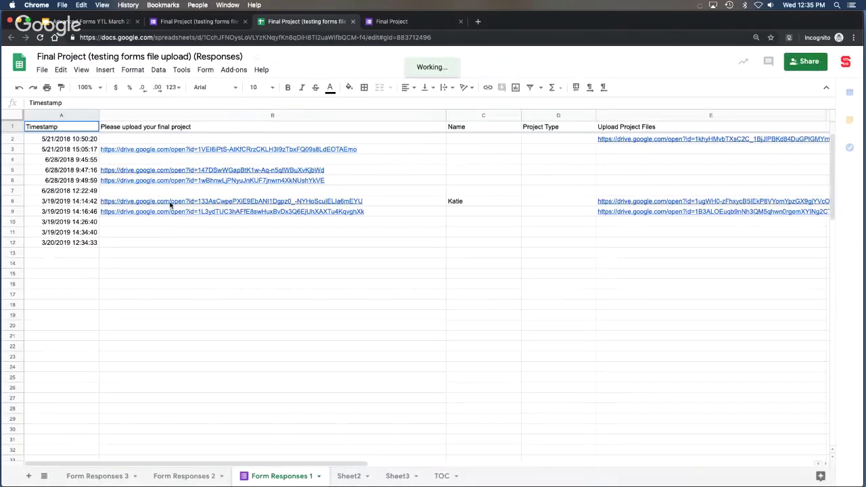
{"action": "left_click", "coordinate": [169, 203]}
{"action": "left_click", "coordinate": [168, 192]}
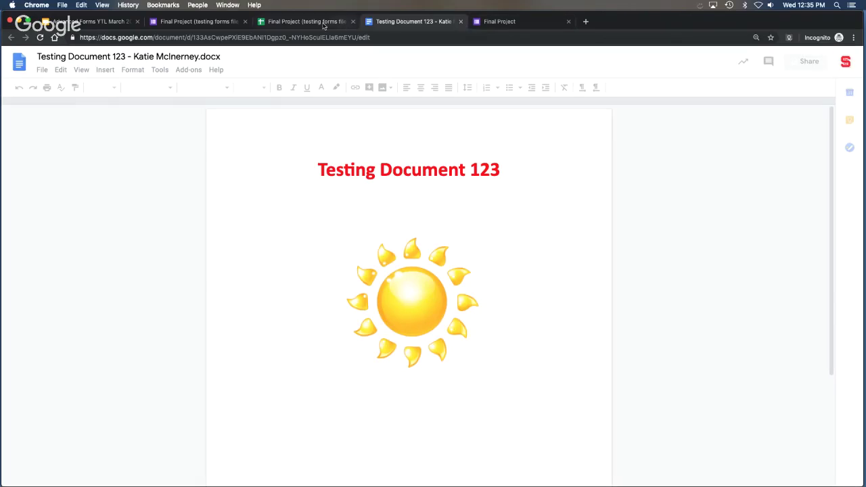
{"action": "key", "text": "super+w"}
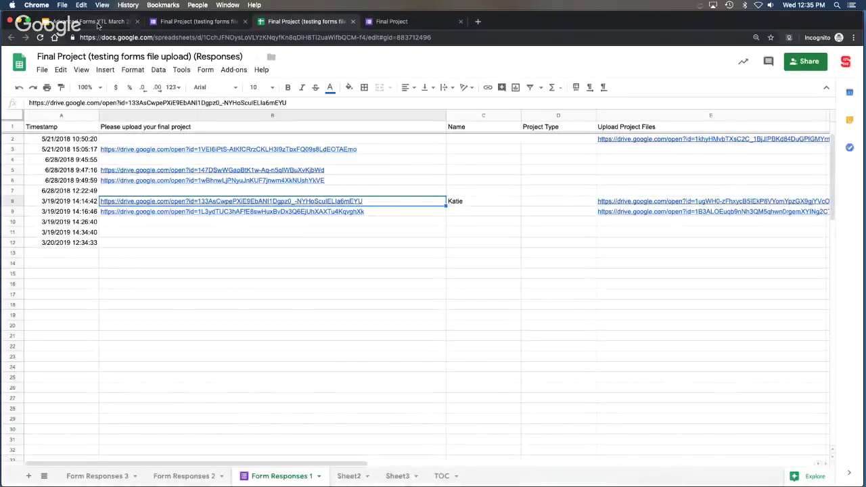
{"action": "left_click", "coordinate": [98, 25]}
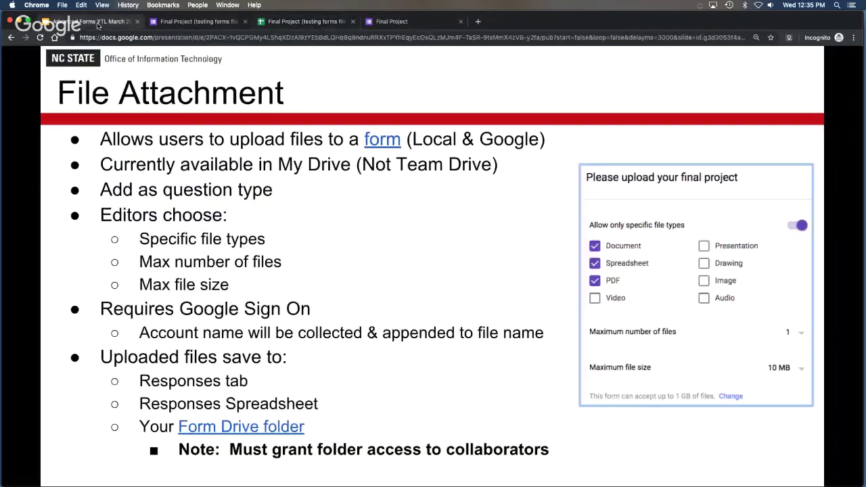
Browse the Drive folder's File responses and final project subfolders showing five uploads, then close it.
{"action": "left_click", "coordinate": [250, 426]}
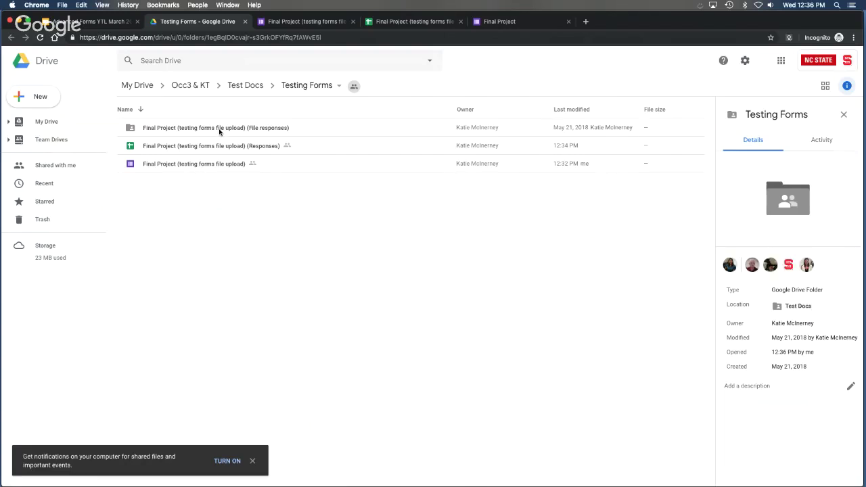
{"action": "double_click", "coordinate": [218, 130]}
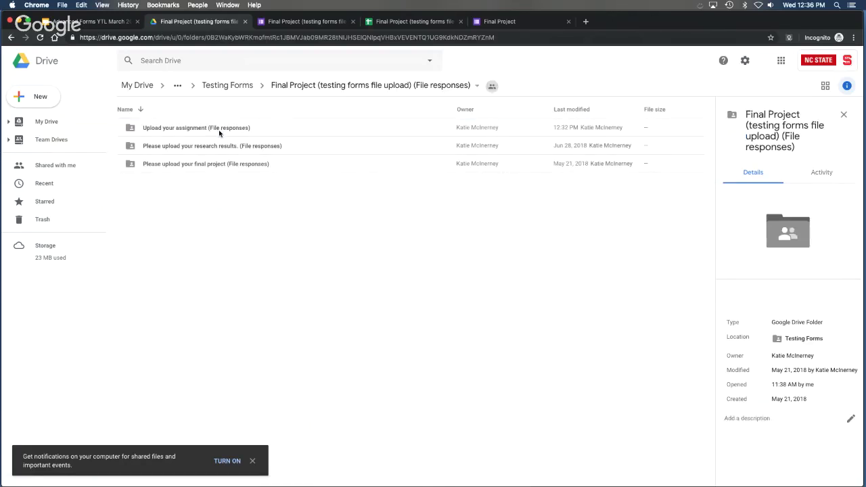
{"action": "double_click", "coordinate": [213, 165]}
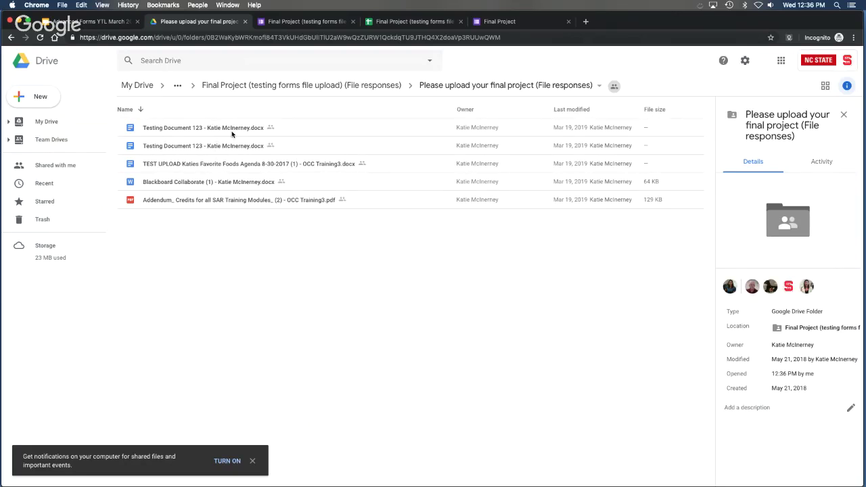
{"action": "left_click", "coordinate": [245, 21]}
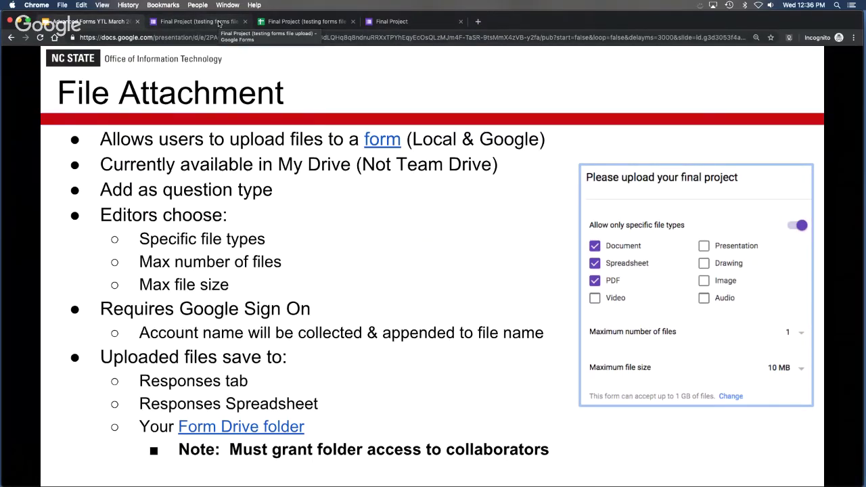
Close the form editor, responses sheet and confirmation tabs, then advance to the Response Validation slide.
{"action": "left_click", "coordinate": [218, 23]}
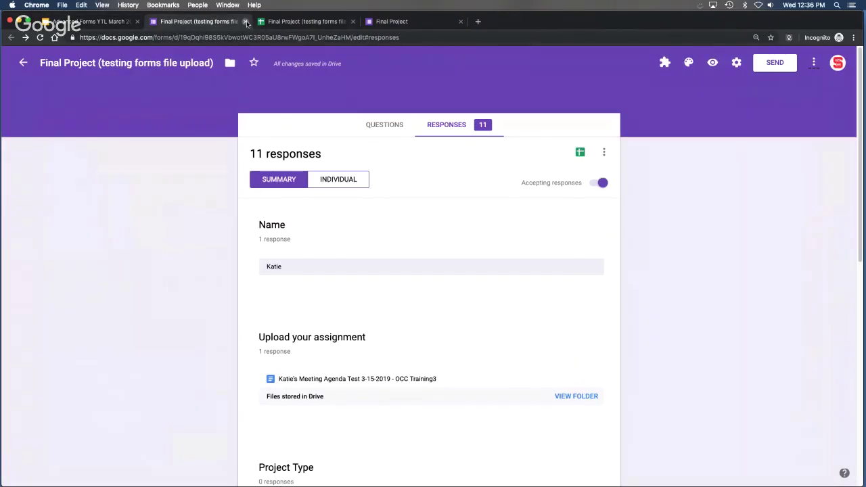
{"action": "left_click", "coordinate": [246, 22]}
{"action": "left_click", "coordinate": [246, 22]}
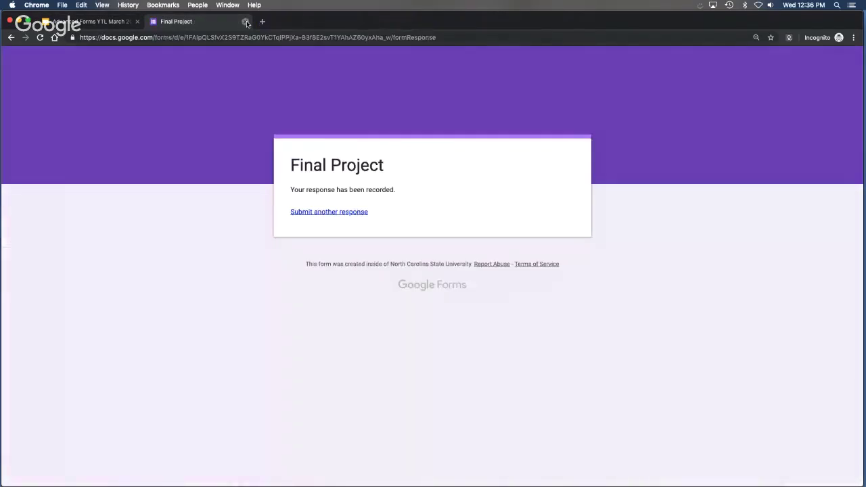
{"action": "left_click", "coordinate": [245, 22]}
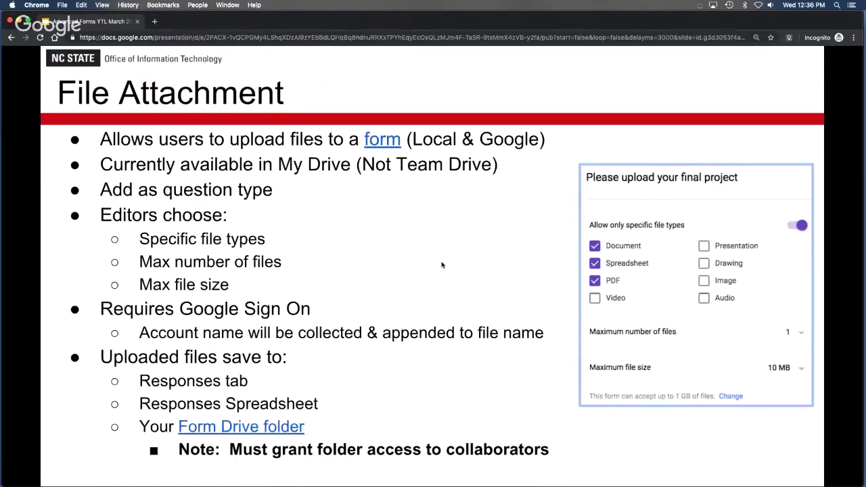
{"action": "key", "text": "Right"}
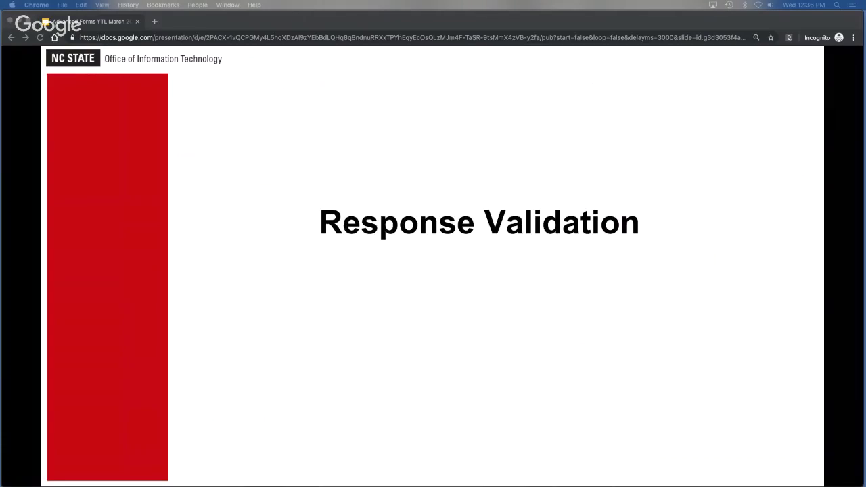
{"action": "left_click", "coordinate": [436, 284]}
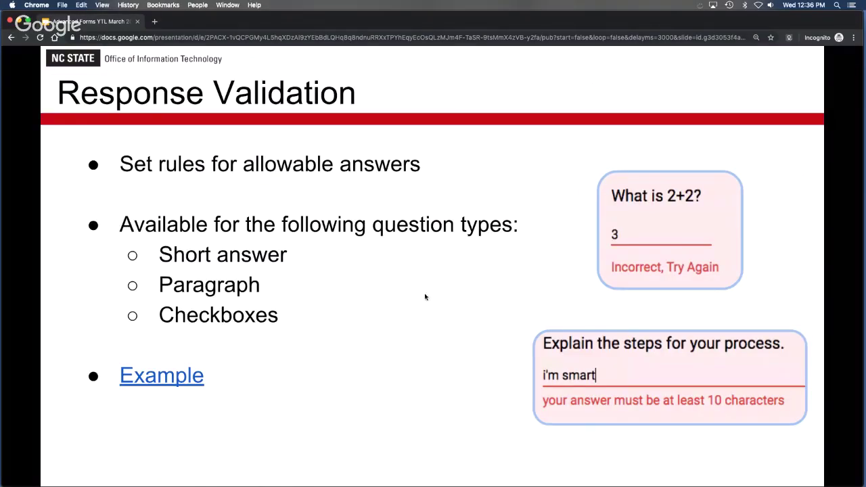
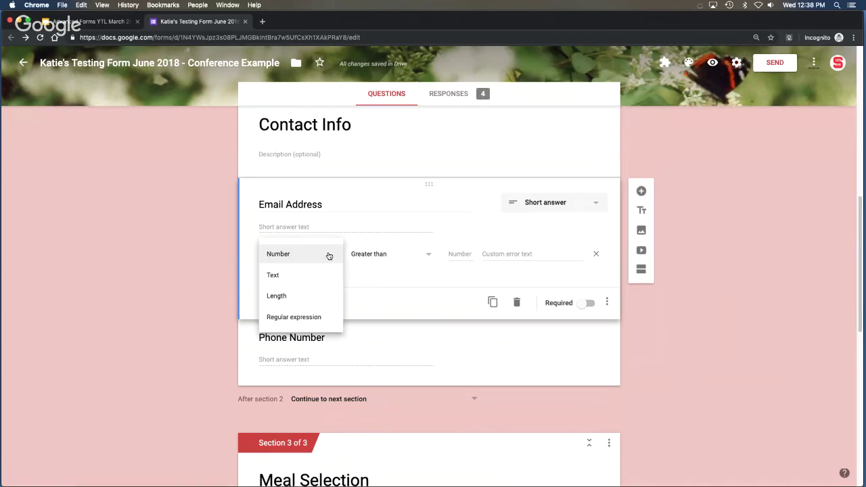
Validate the Email Address answer as Text > Email address with error 'please type a valid email address'.
{"action": "left_click", "coordinate": [310, 283]}
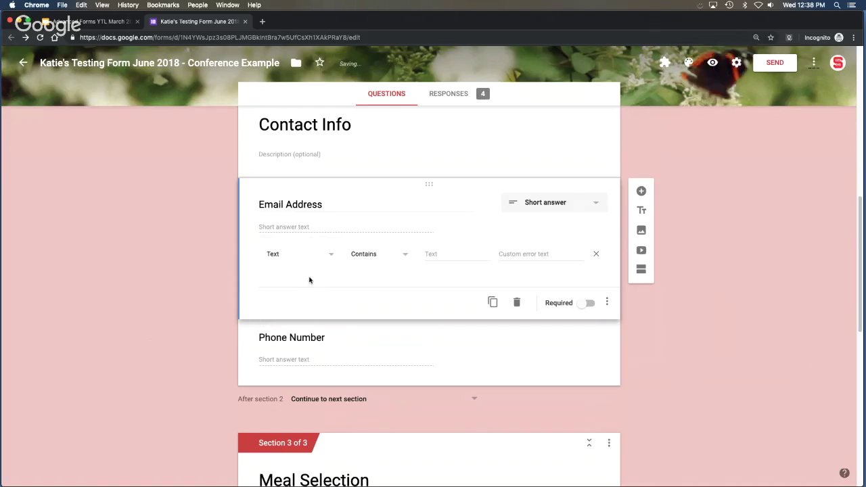
{"action": "left_click", "coordinate": [404, 255]}
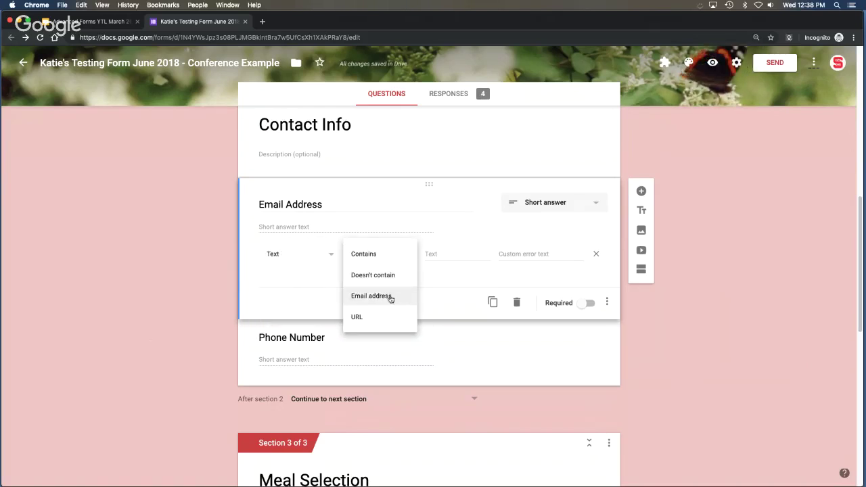
{"action": "left_click", "coordinate": [381, 296]}
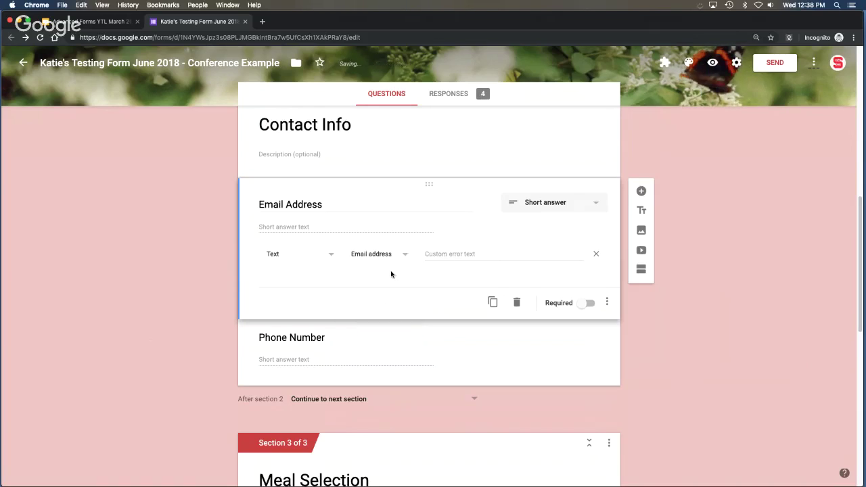
{"action": "left_click", "coordinate": [446, 253]}
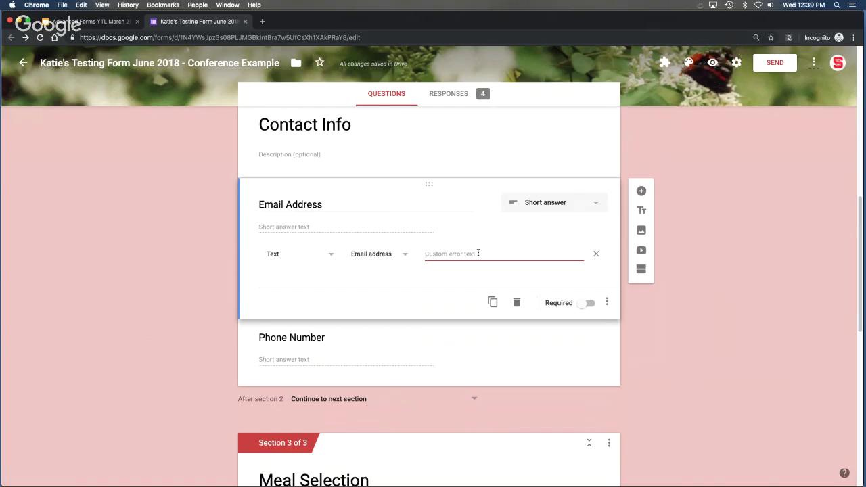
{"action": "type", "text": "p"}
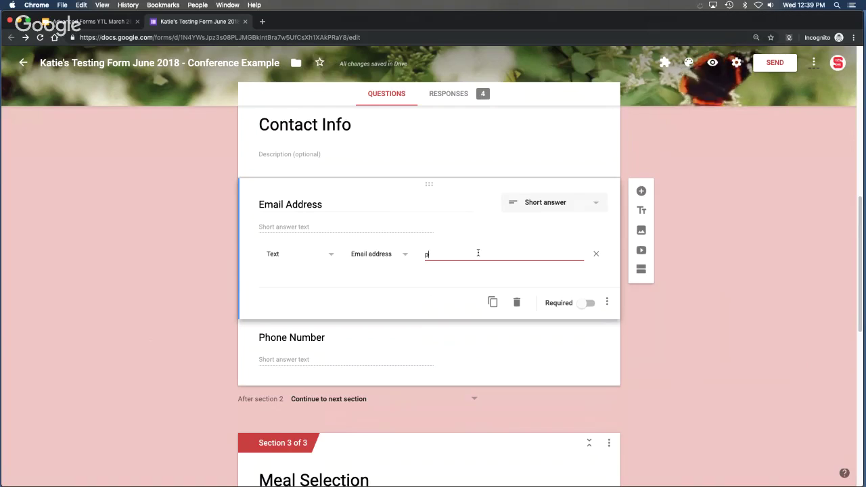
{"action": "type", "text": "lease type "}
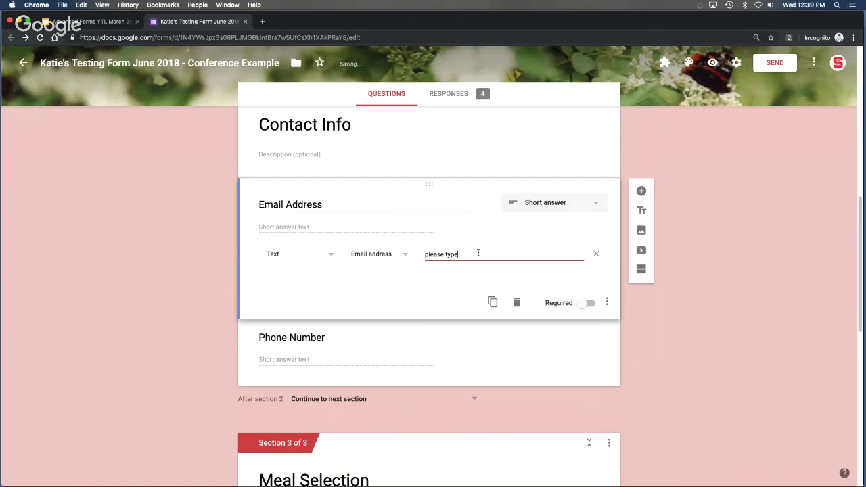
{"action": "type", "text": "a valid email address"}
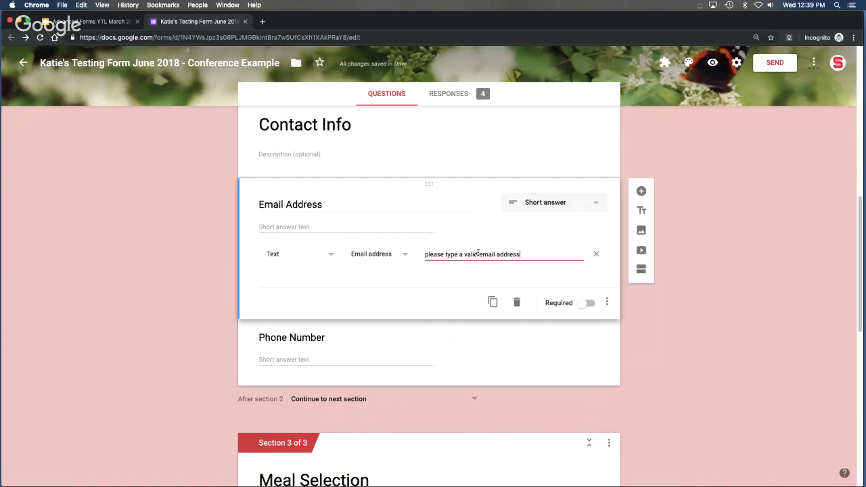
{"action": "left_click", "coordinate": [647, 347]}
Add Length-based response validation to the Phone Number question.
{"action": "scroll", "coordinate": [636, 368], "scroll_direction": "down", "scroll_amount": 3}
{"action": "left_click", "coordinate": [363, 280]}
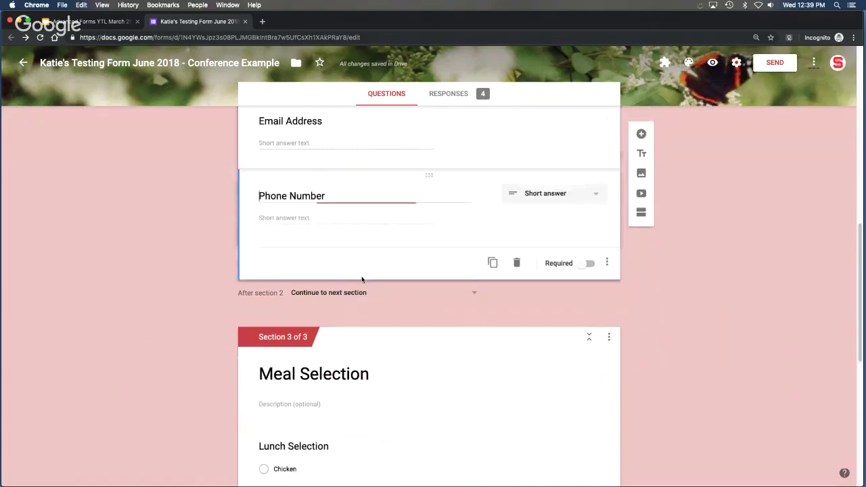
{"action": "left_click", "coordinate": [606, 263]}
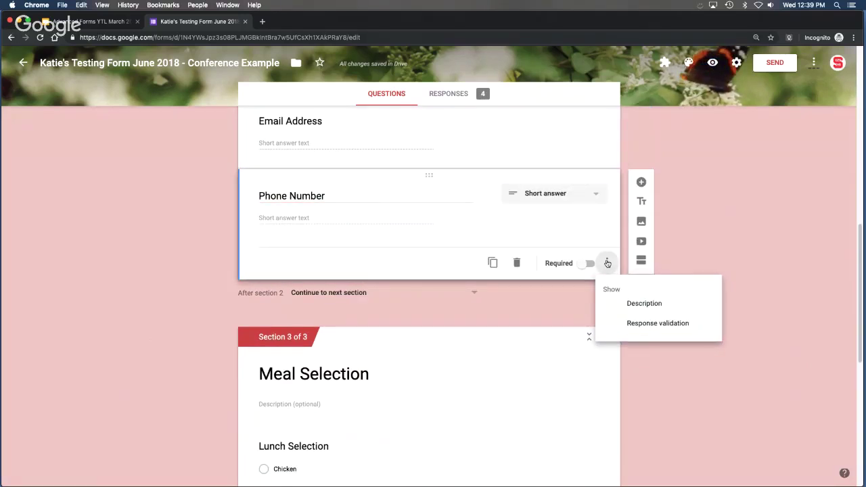
{"action": "left_click", "coordinate": [674, 324]}
{"action": "left_click", "coordinate": [332, 247]}
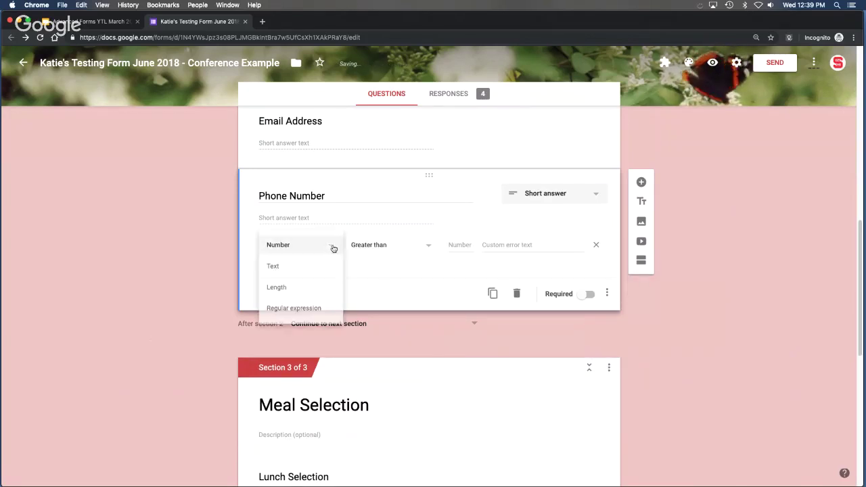
{"action": "left_click", "coordinate": [322, 289]}
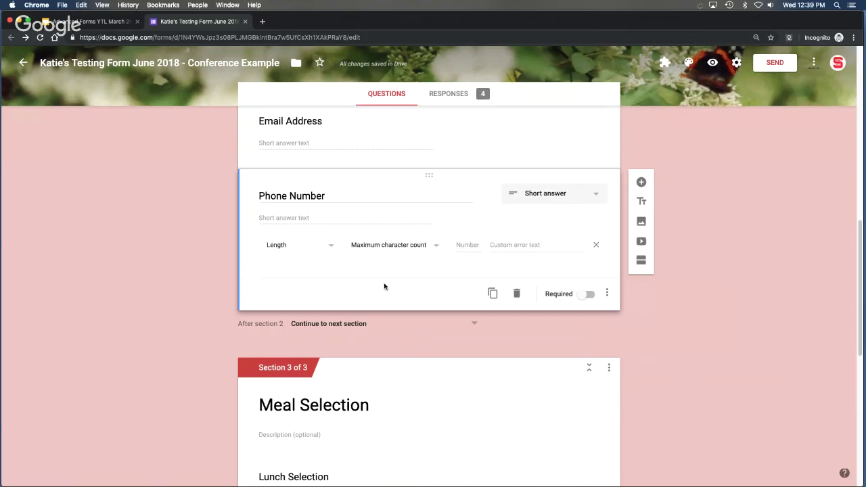
Require a minimum of 10 characters with error 'please nake sure to include area code'.
{"action": "left_click", "coordinate": [435, 245]}
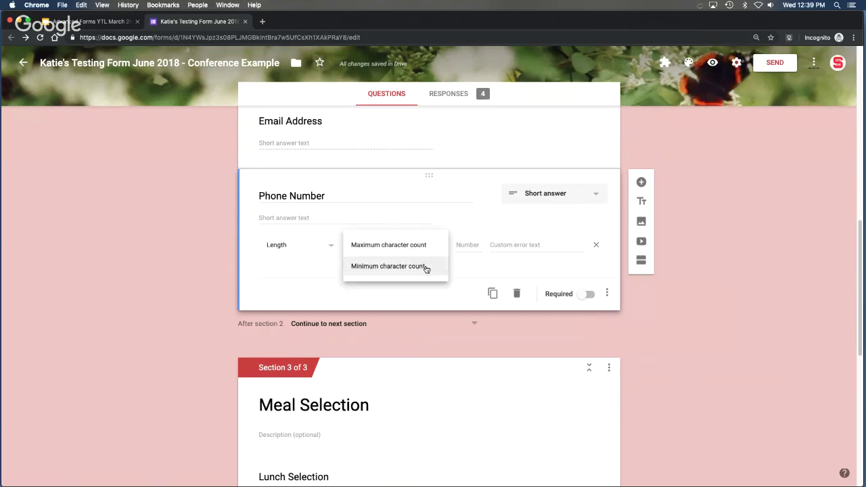
{"action": "left_click", "coordinate": [426, 268]}
{"action": "left_click", "coordinate": [467, 245]}
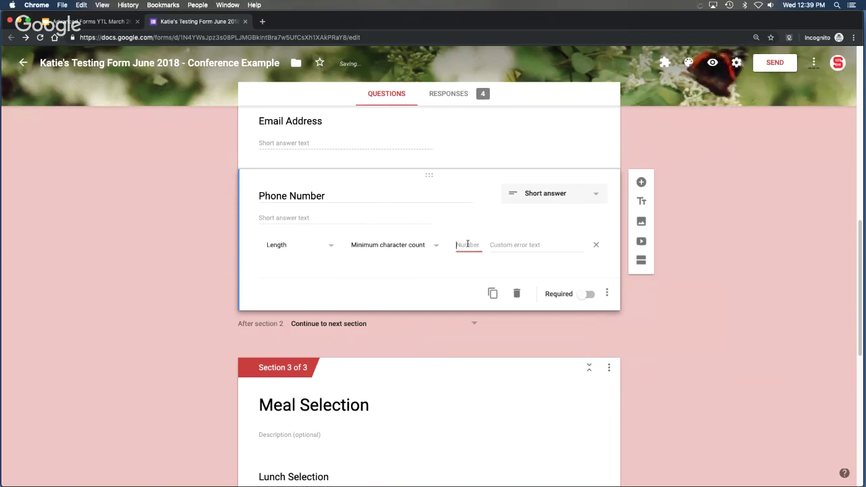
{"action": "type", "text": "10"}
{"action": "left_click", "coordinate": [512, 245]}
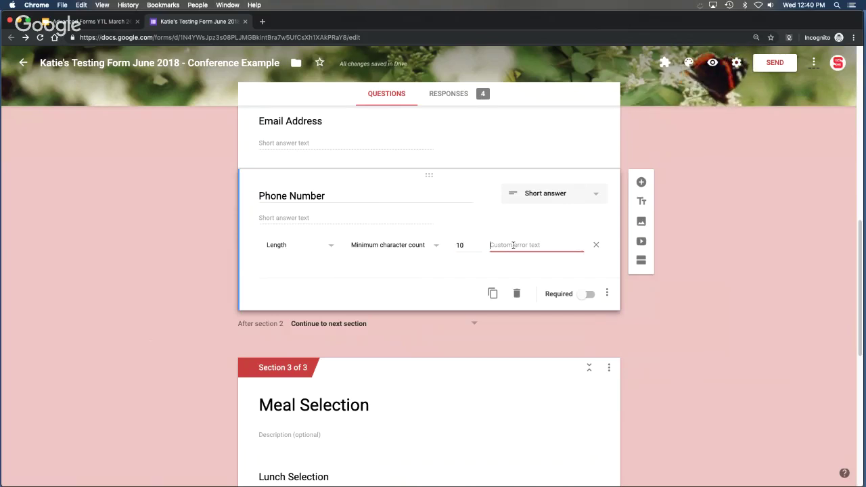
{"action": "type", "text": "please n"}
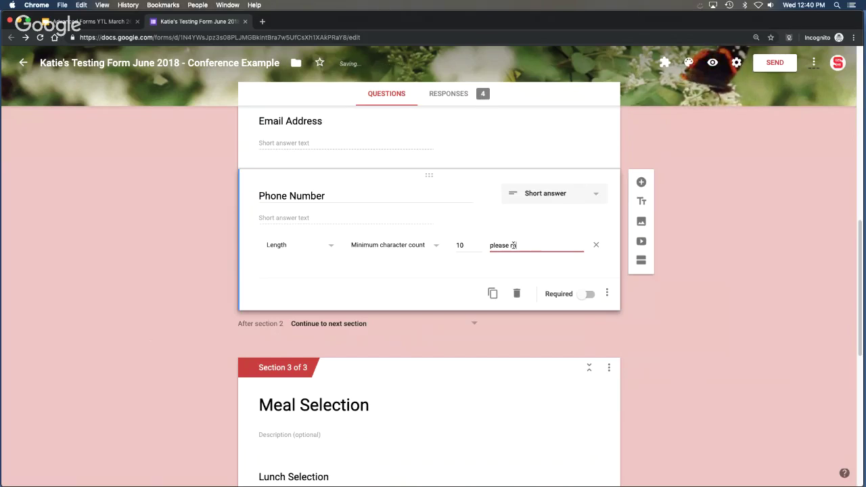
{"action": "key", "text": "BackSpace"}
{"action": "type", "text": "make sure to"}
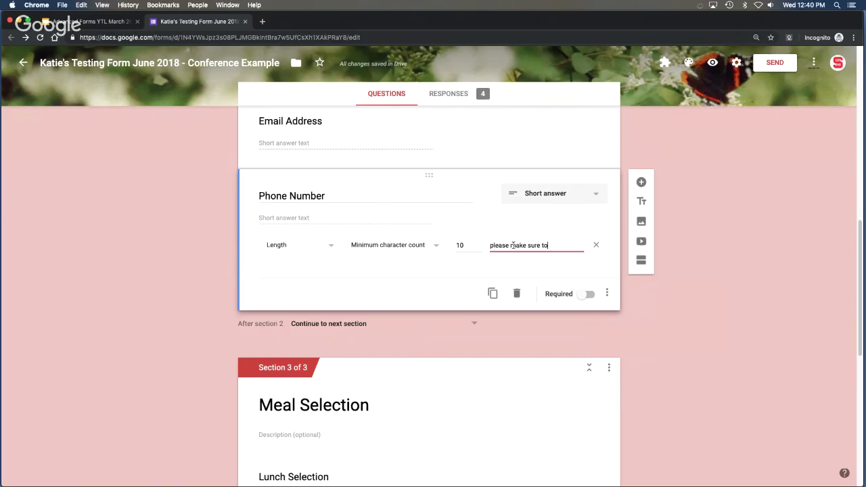
{"action": "type", "text": " include area code"}
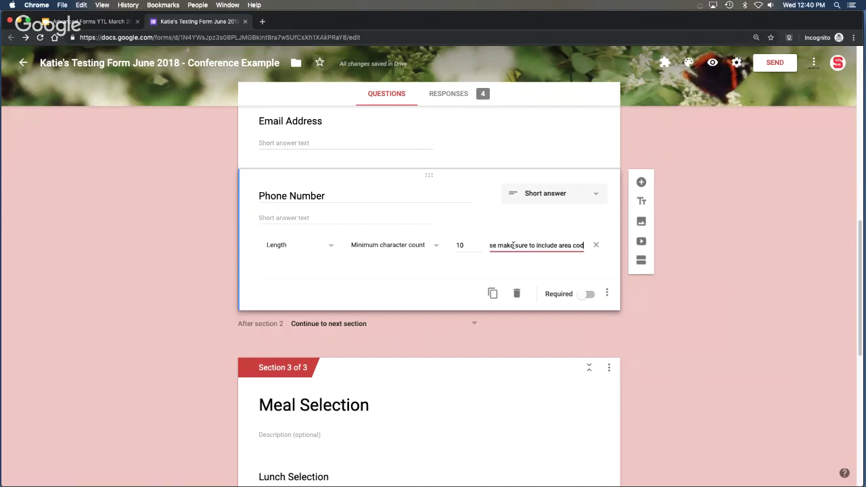
{"action": "left_click", "coordinate": [697, 320]}
{"action": "scroll", "coordinate": [676, 321], "scroll_direction": "down", "scroll_amount": 10}
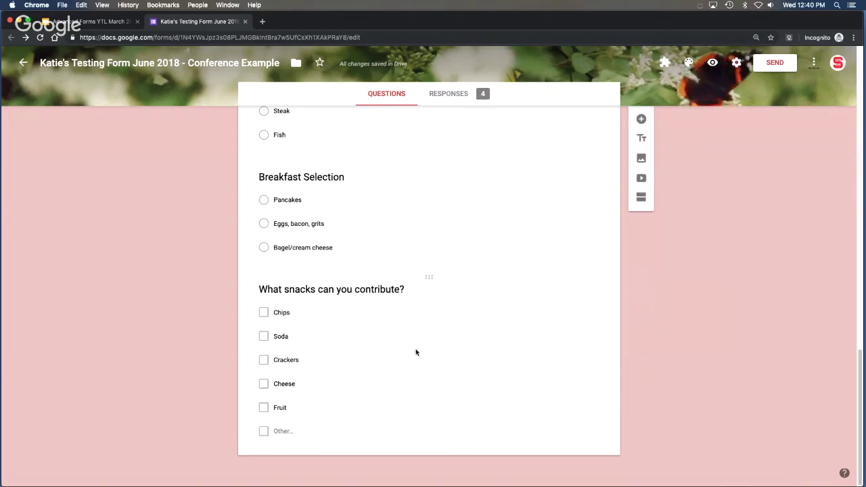
Add response validation to the snacks question requiring at least 2 selections.
{"action": "left_click", "coordinate": [416, 352]}
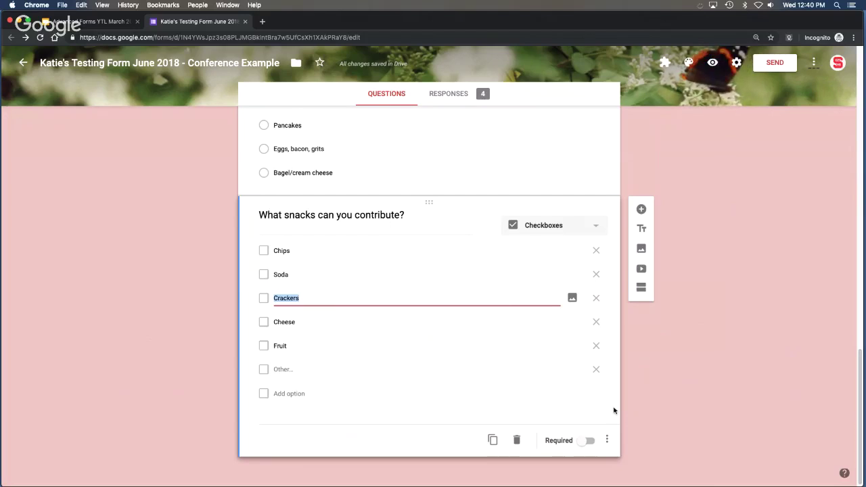
{"action": "left_click", "coordinate": [606, 440]}
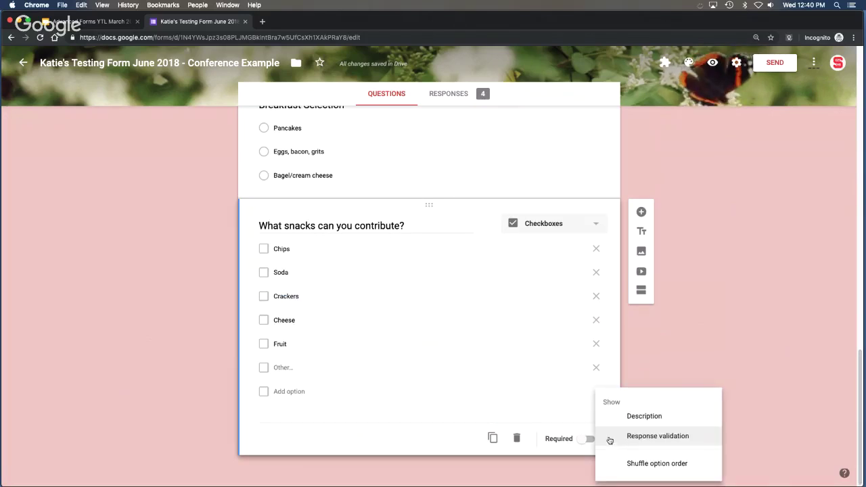
{"action": "left_click", "coordinate": [677, 438]}
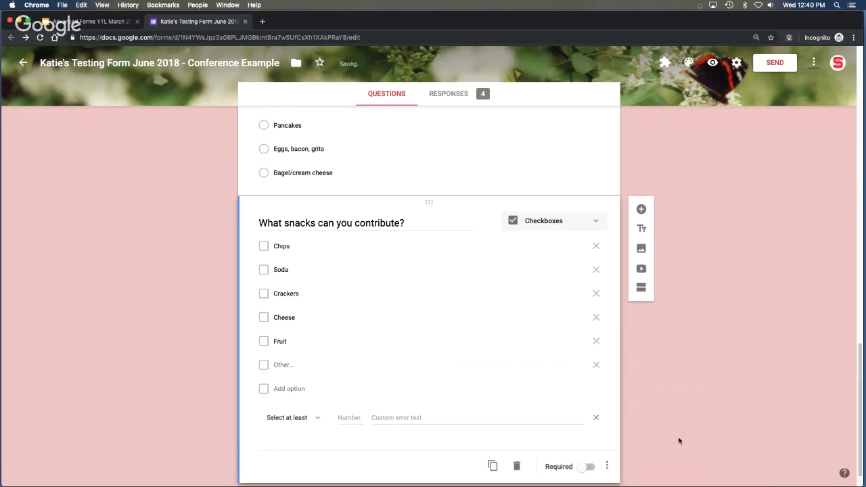
{"action": "left_click", "coordinate": [317, 420]}
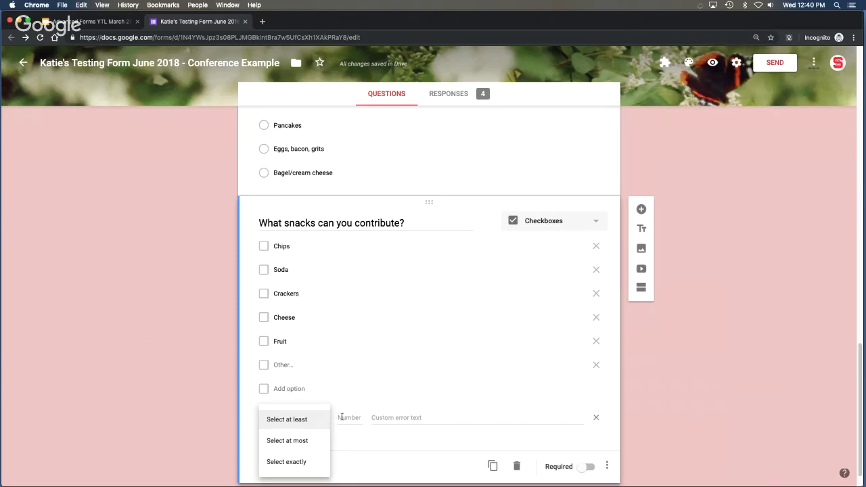
{"action": "left_click", "coordinate": [342, 418]}
{"action": "type", "text": "2"}
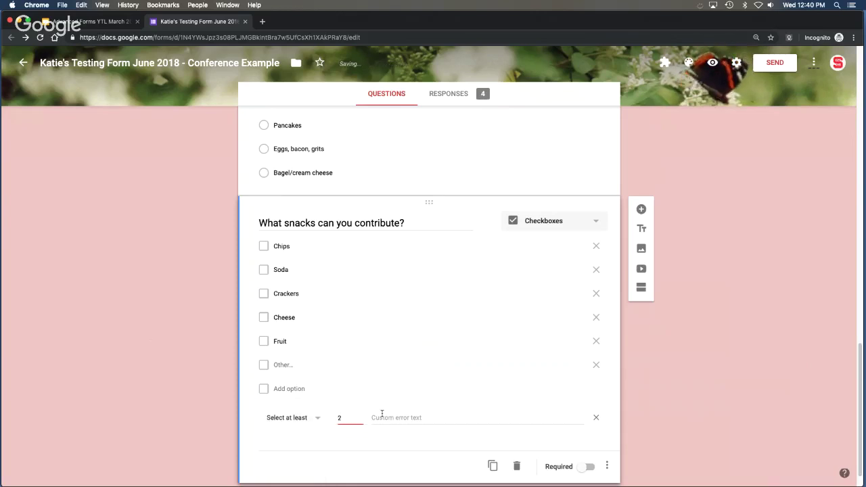
Set the snacks error message to 'please choose at least 2 items.' and return to the top.
{"action": "left_click", "coordinate": [388, 418]}
{"action": "type", "text": "pleae"}
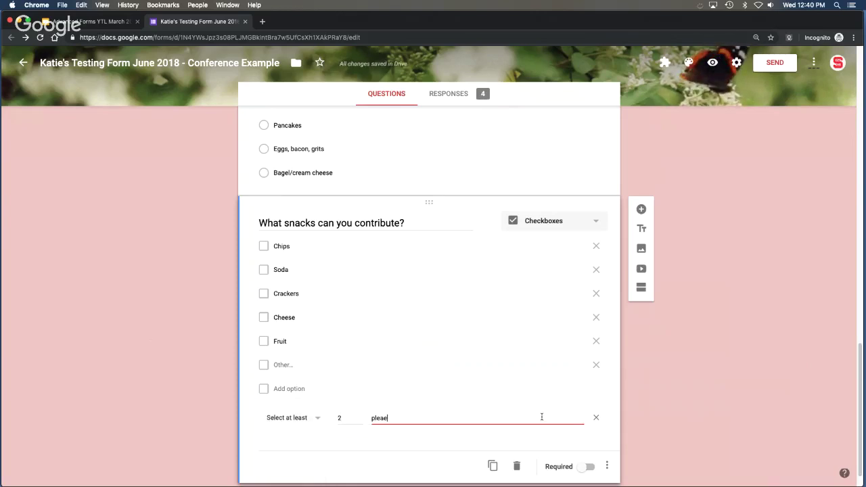
{"action": "key", "text": "BackSpace"}
{"action": "type", "text": "se"}
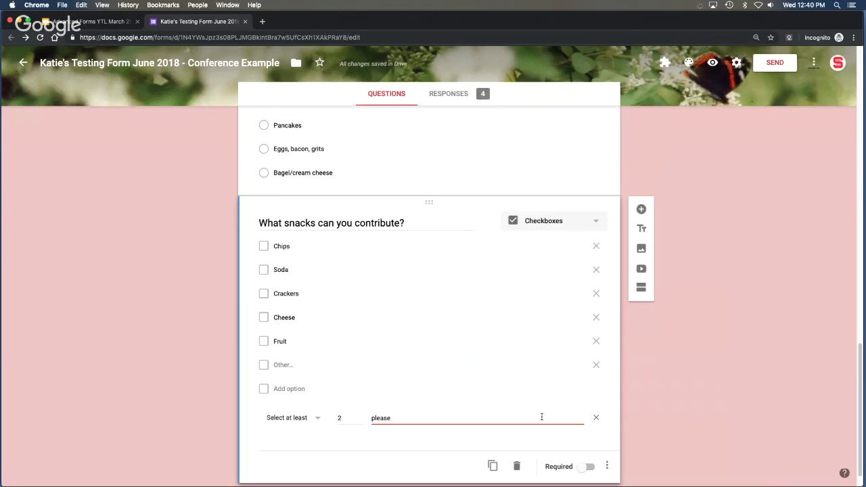
{"action": "type", "text": " choose at least 2 items."}
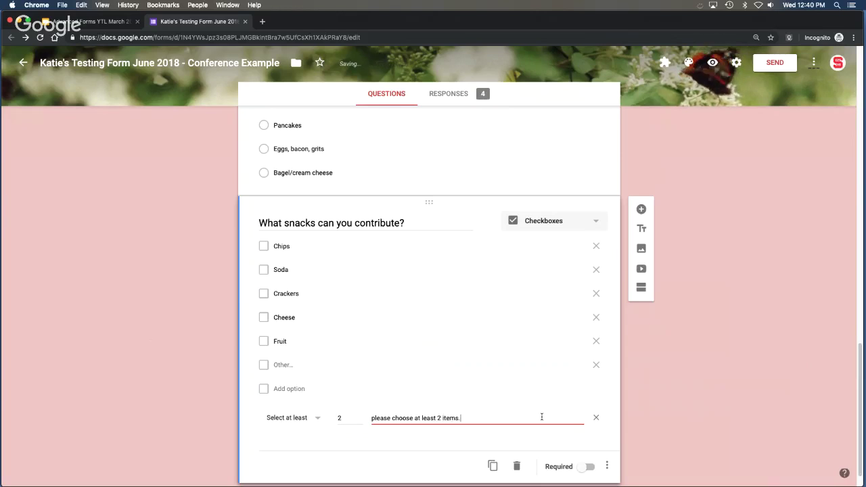
{"action": "left_click", "coordinate": [318, 418]}
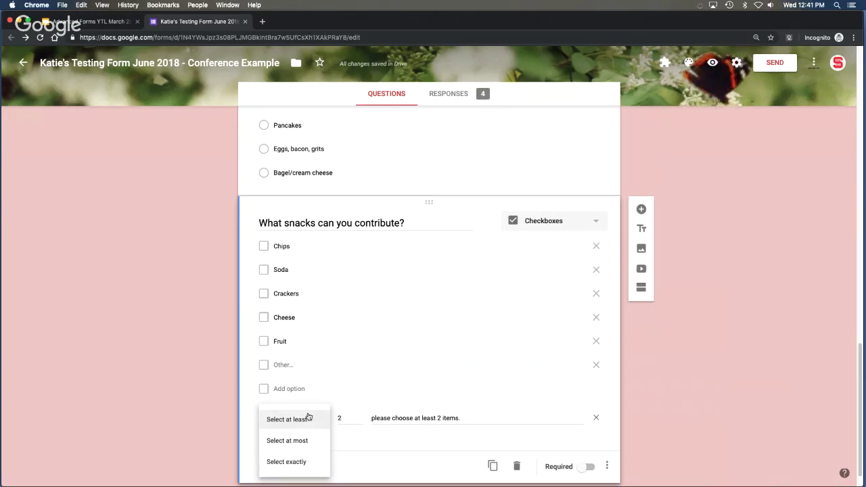
{"action": "left_click", "coordinate": [663, 422]}
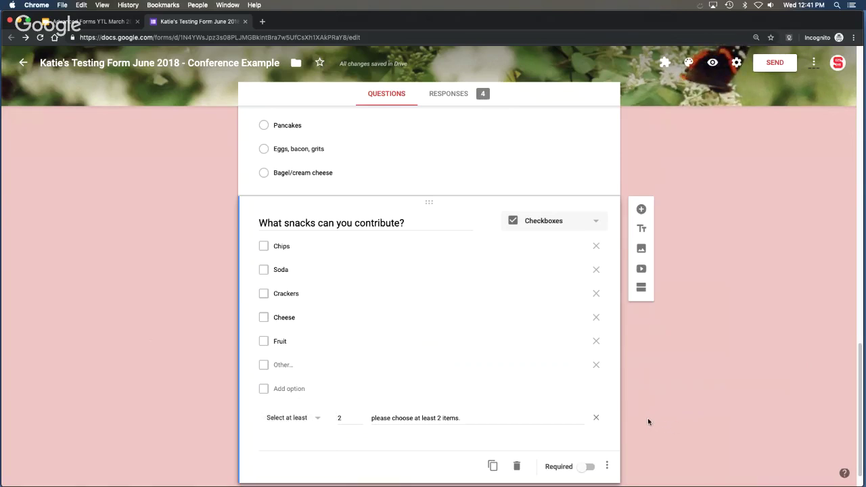
{"action": "scroll", "coordinate": [647, 421], "scroll_direction": "down", "scroll_amount": 1}
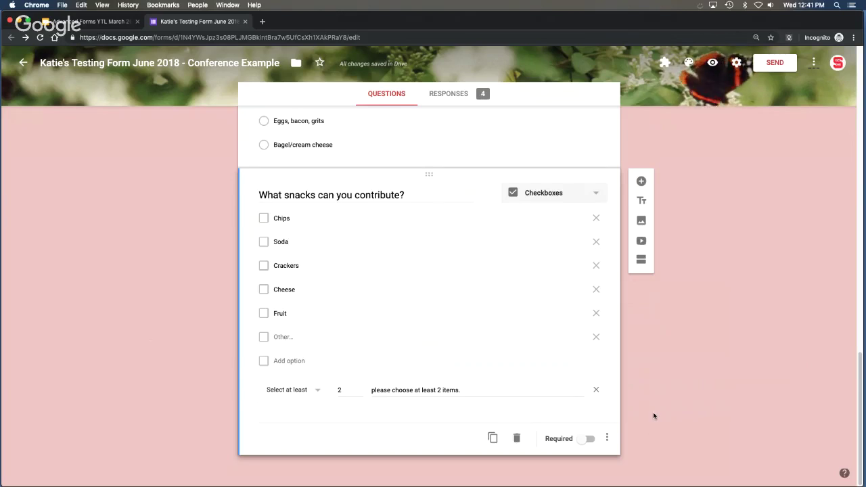
{"action": "scroll", "coordinate": [653, 416], "scroll_direction": "up", "scroll_amount": 20}
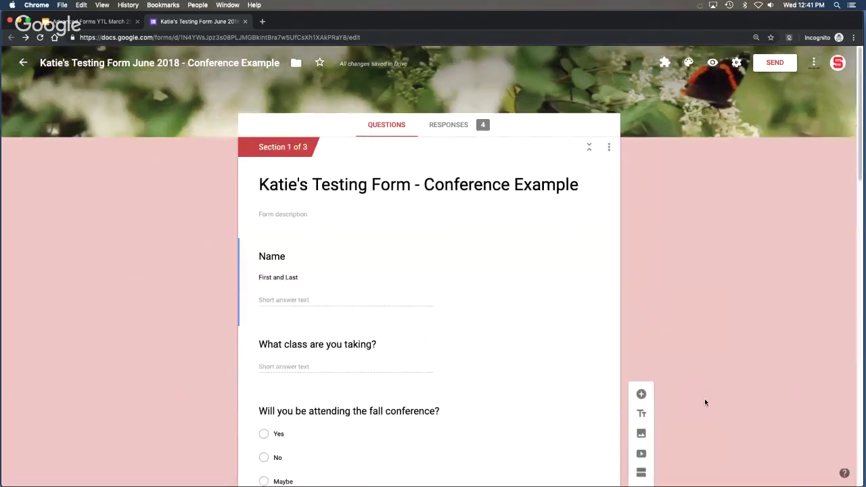
{"action": "left_click", "coordinate": [713, 63]}
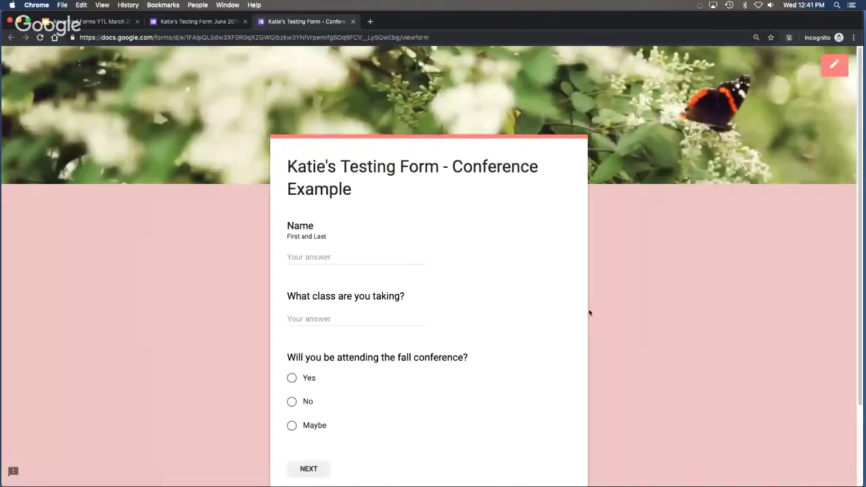
{"action": "scroll", "coordinate": [660, 317], "scroll_direction": "down", "scroll_amount": 1}
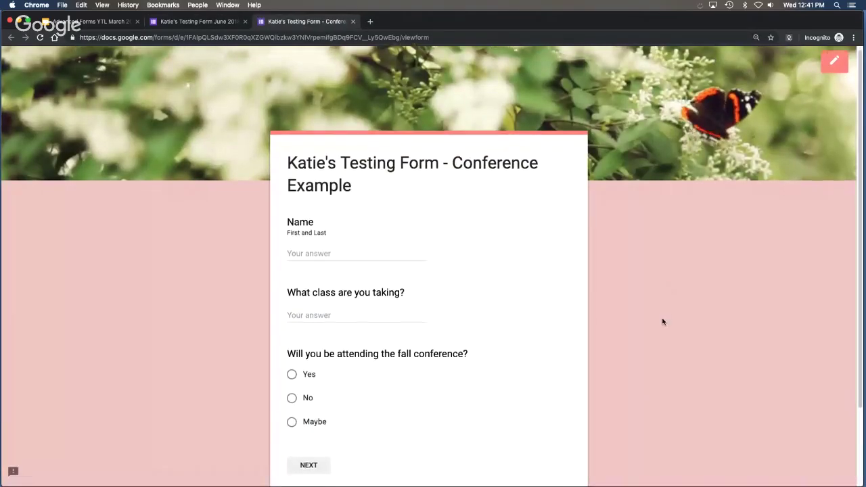
{"action": "scroll", "coordinate": [663, 321], "scroll_direction": "down", "scroll_amount": 3}
{"action": "left_click", "coordinate": [314, 374]}
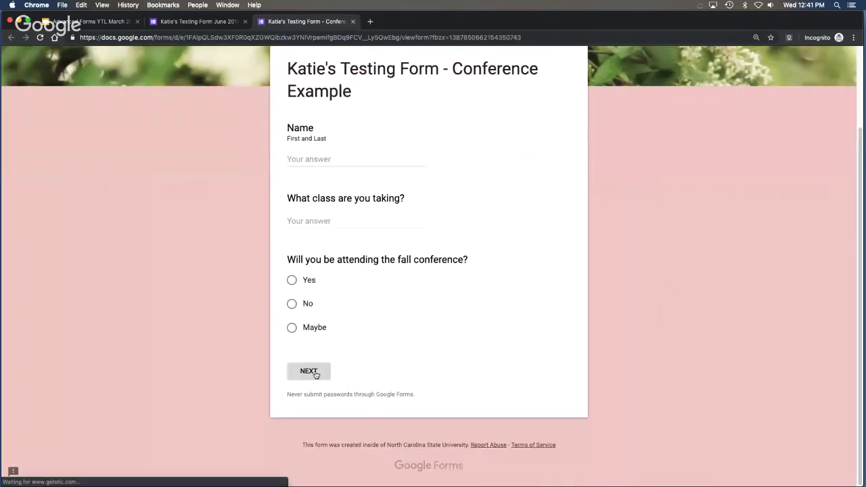
{"action": "left_click", "coordinate": [308, 276]}
{"action": "type", "text": "test"}
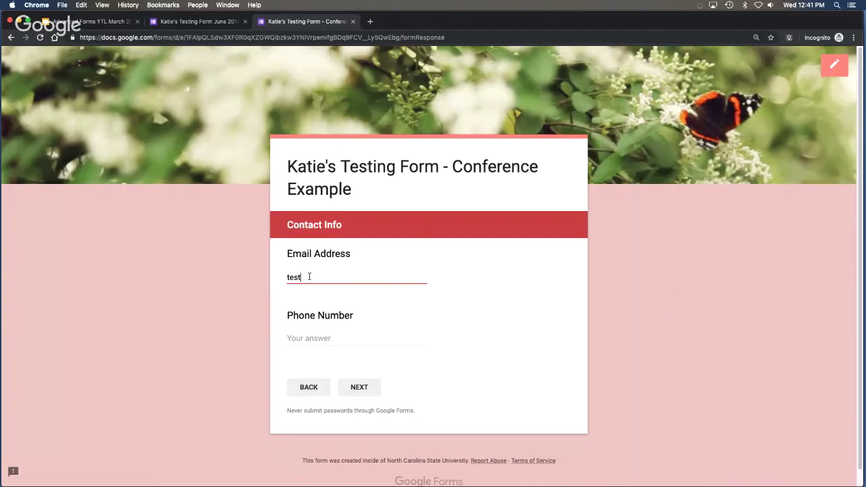
{"action": "left_click", "coordinate": [369, 391]}
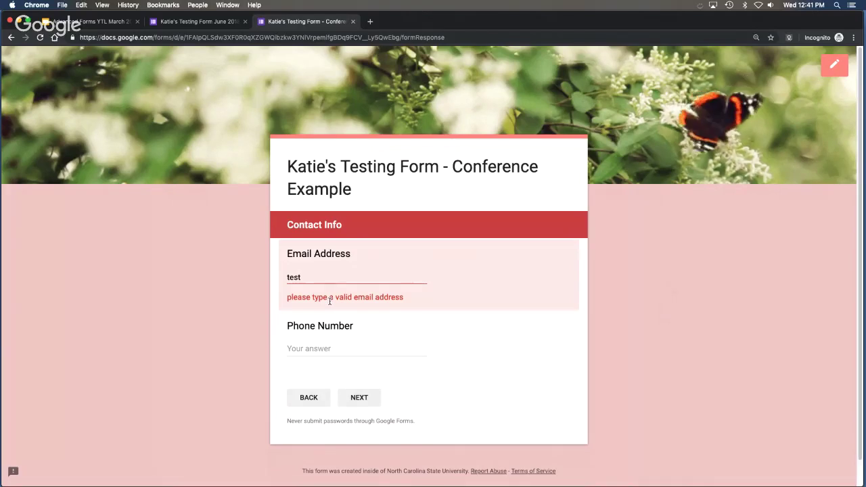
{"action": "left_click", "coordinate": [313, 276]}
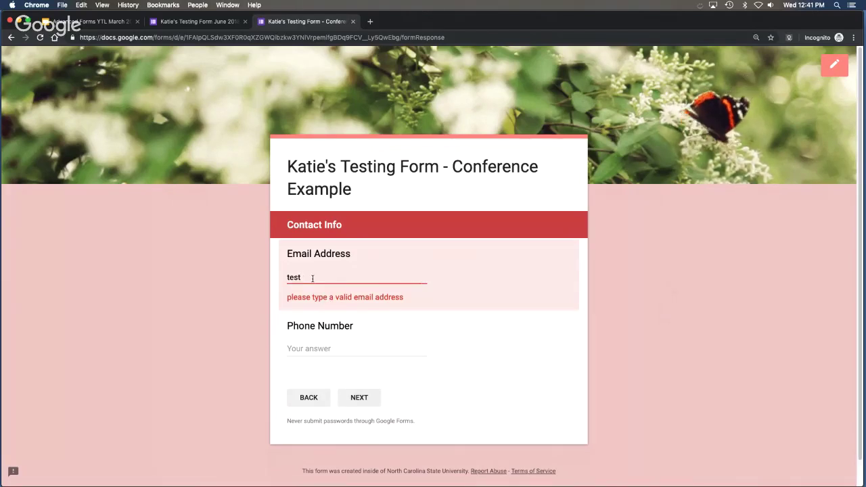
{"action": "type", "text": "@"}
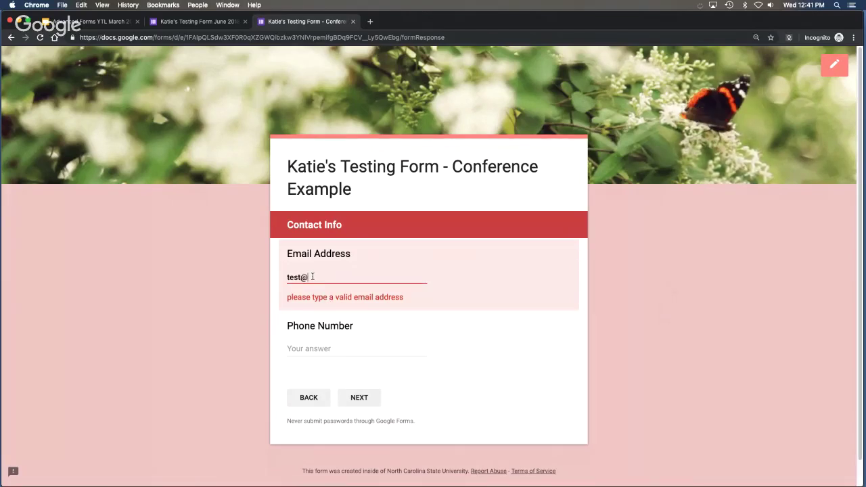
{"action": "type", "text": "test.com"}
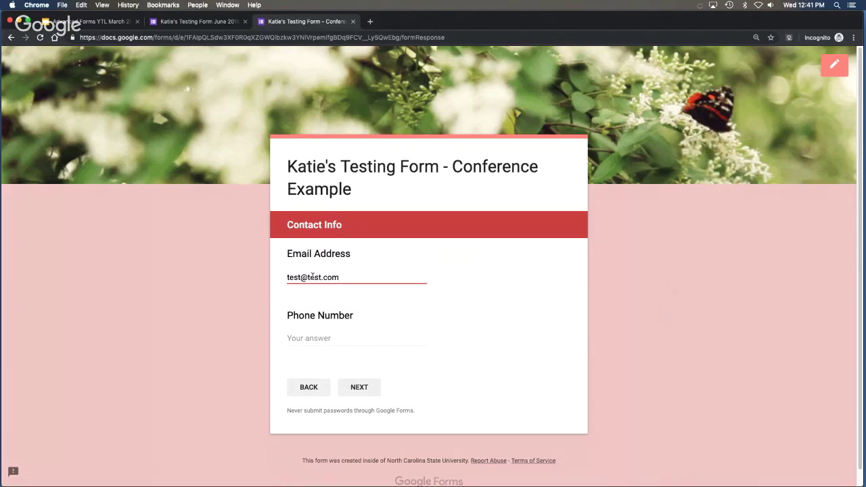
{"action": "left_click", "coordinate": [328, 336]}
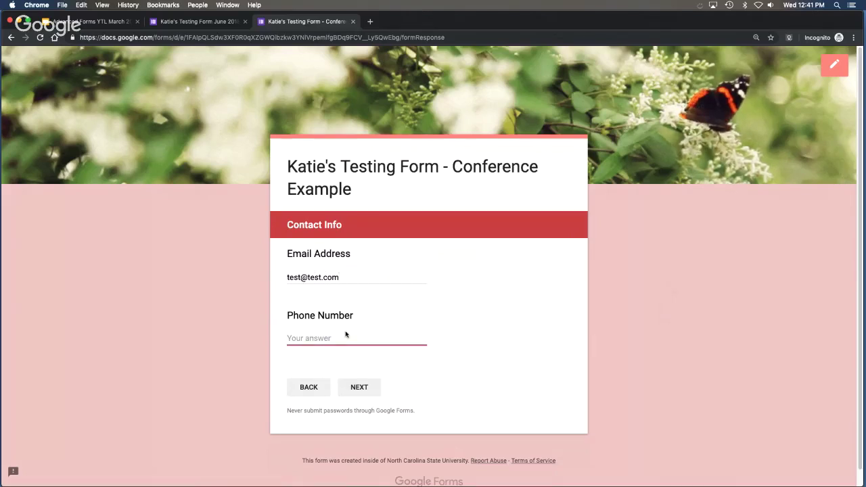
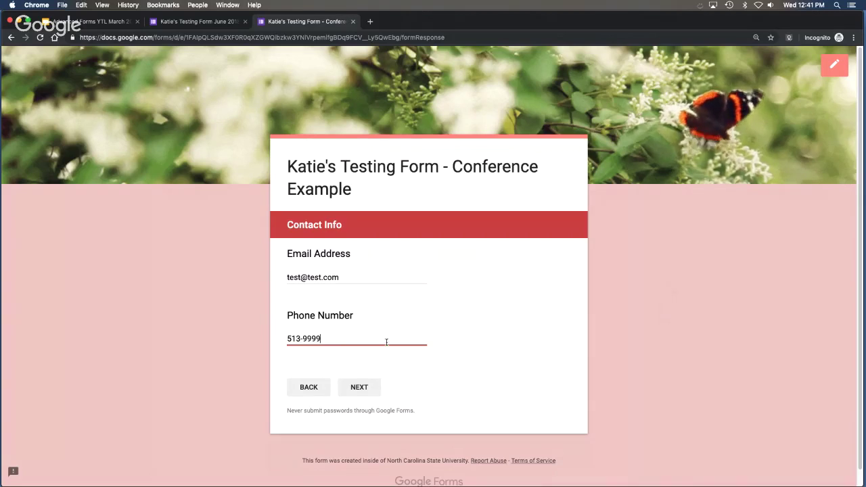
{"action": "left_click", "coordinate": [359, 387]}
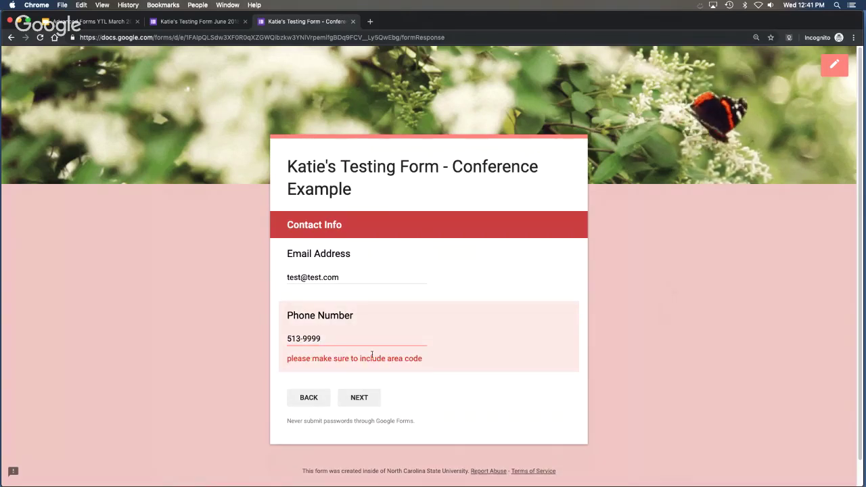
{"action": "left_click", "coordinate": [332, 338]}
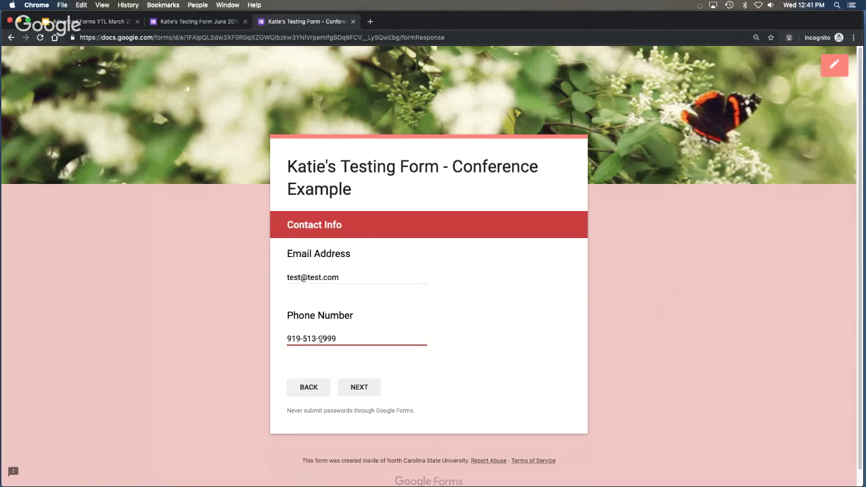
{"action": "left_click", "coordinate": [358, 387]}
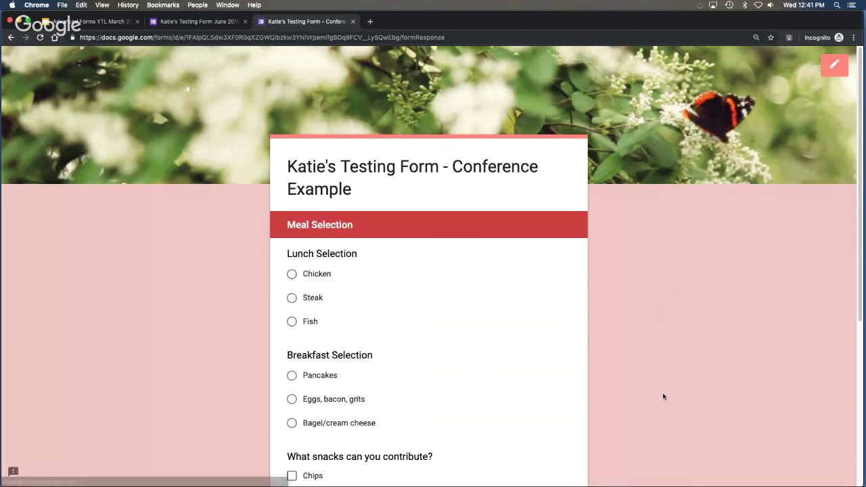
Submit a test response choosing Chips and Cheese, then close the preview and editor tabs.
{"action": "scroll", "coordinate": [670, 342], "scroll_direction": "down", "scroll_amount": 5}
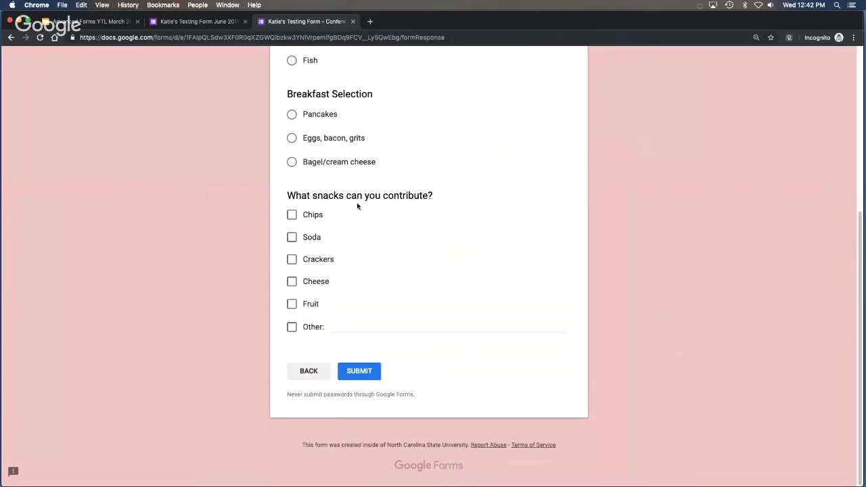
{"action": "left_click", "coordinate": [292, 214]}
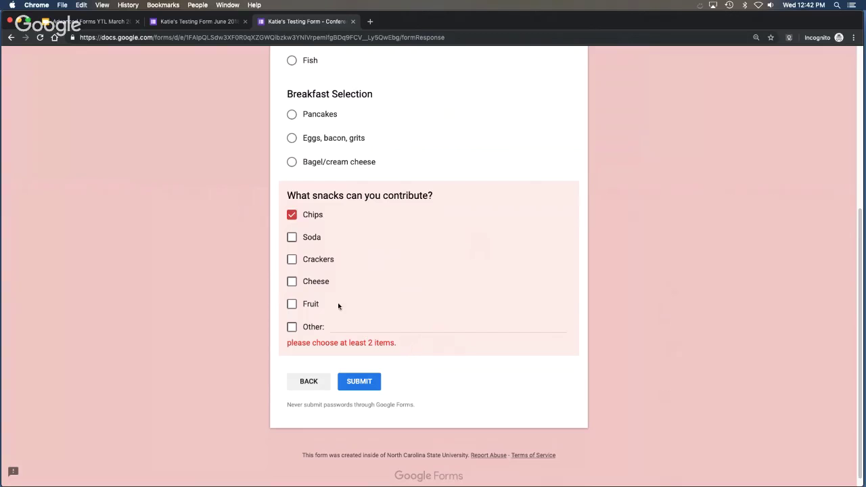
{"action": "left_click", "coordinate": [291, 281]}
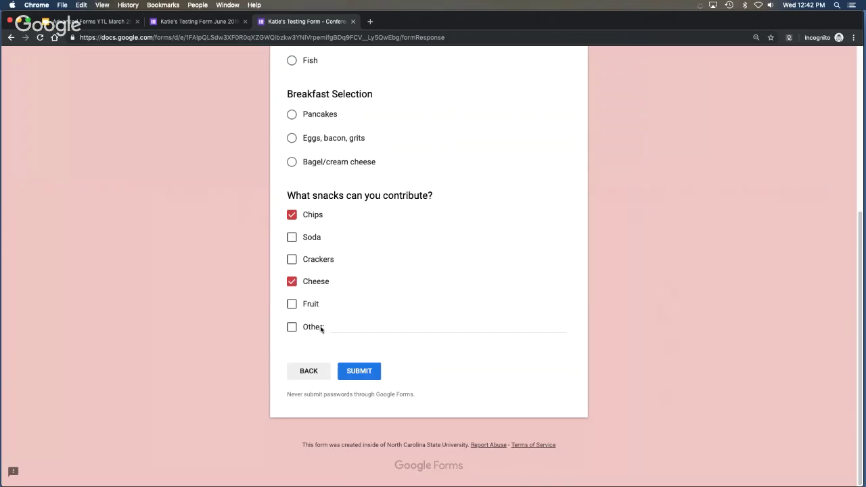
{"action": "left_click", "coordinate": [358, 370]}
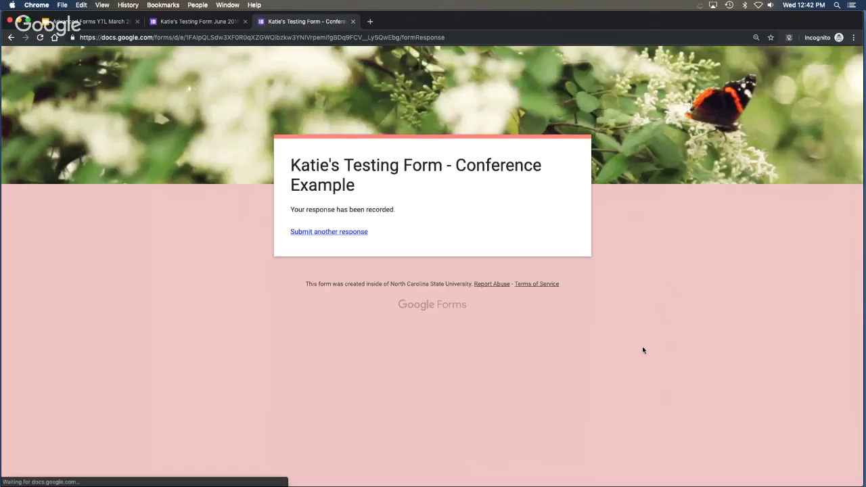
{"action": "left_click", "coordinate": [353, 233]}
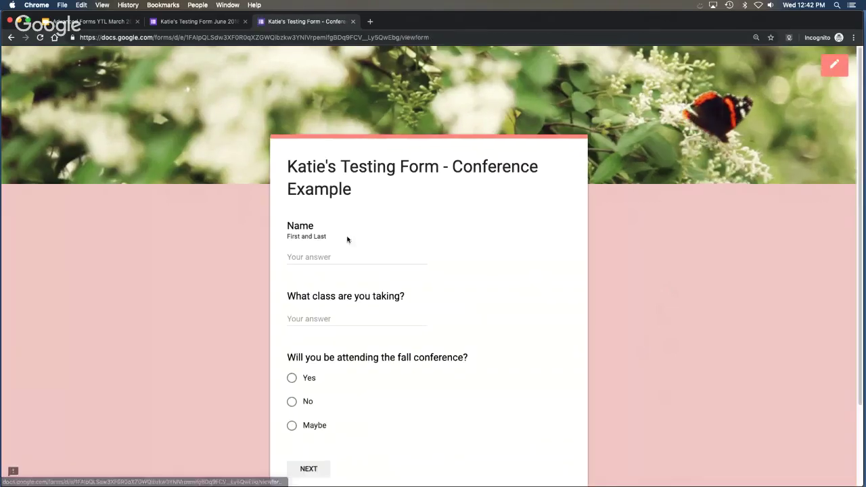
{"action": "left_click", "coordinate": [351, 22]}
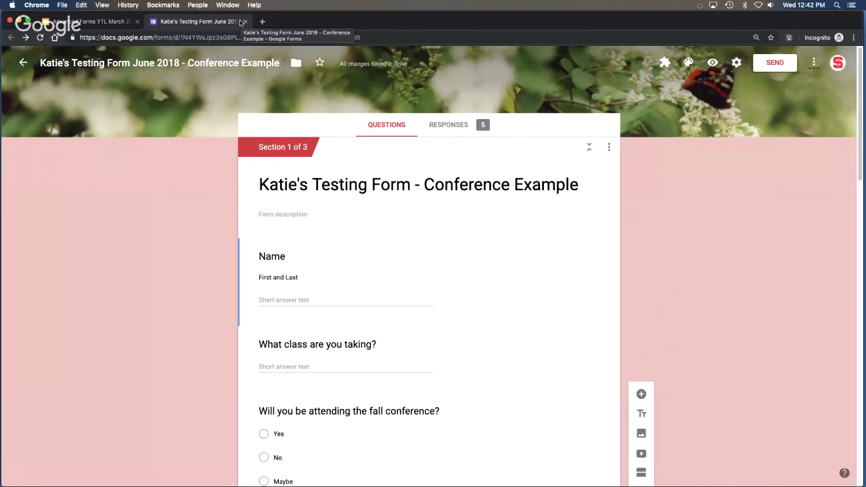
{"action": "left_click", "coordinate": [244, 23]}
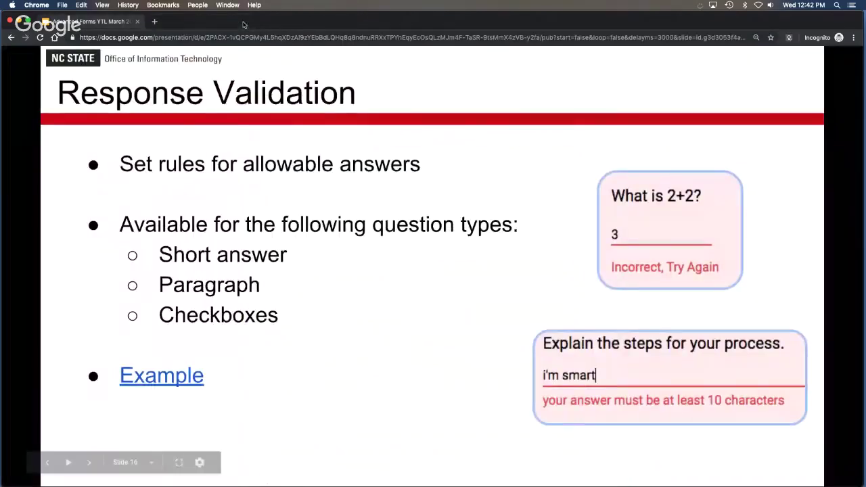
Advance to the slide explaining pre-filled forms and open its Example form link.
{"action": "left_click", "coordinate": [381, 336]}
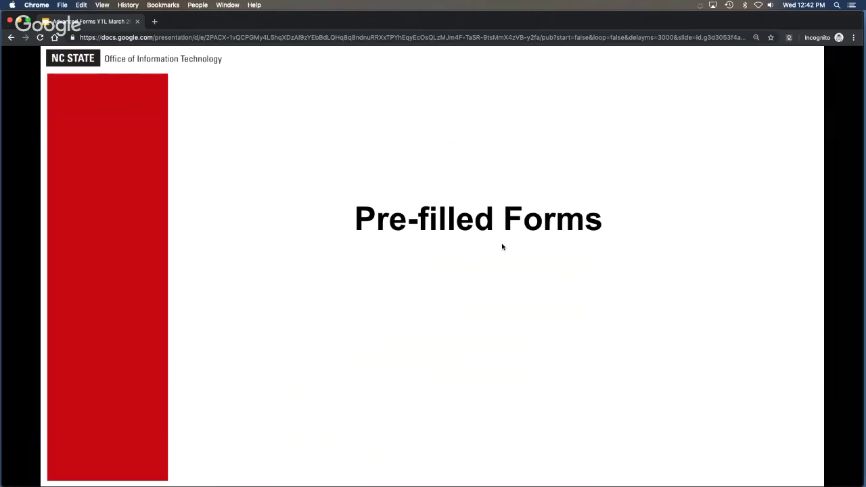
{"action": "left_click", "coordinate": [425, 281]}
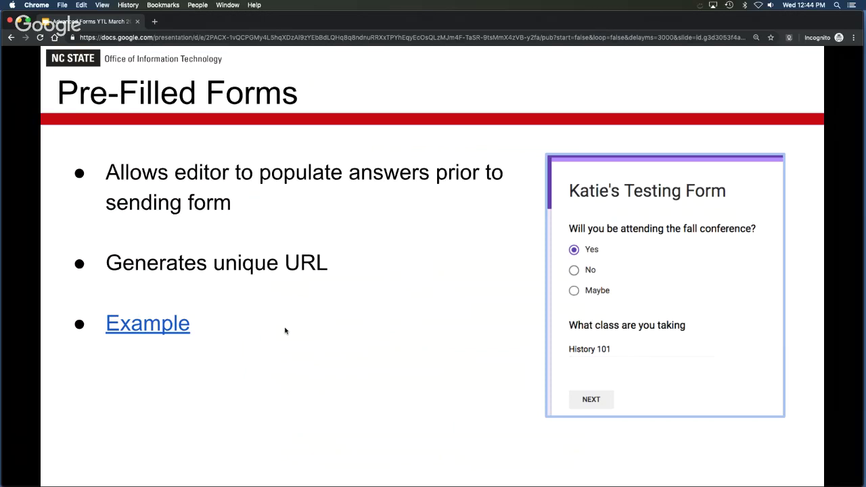
{"action": "left_click", "coordinate": [146, 325]}
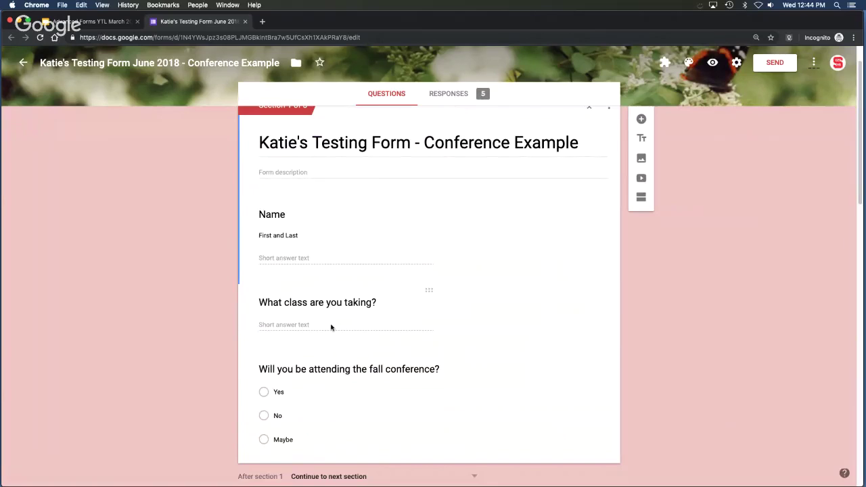
Choose Get pre-filled link from the form's More menu.
{"action": "left_click", "coordinate": [814, 62]}
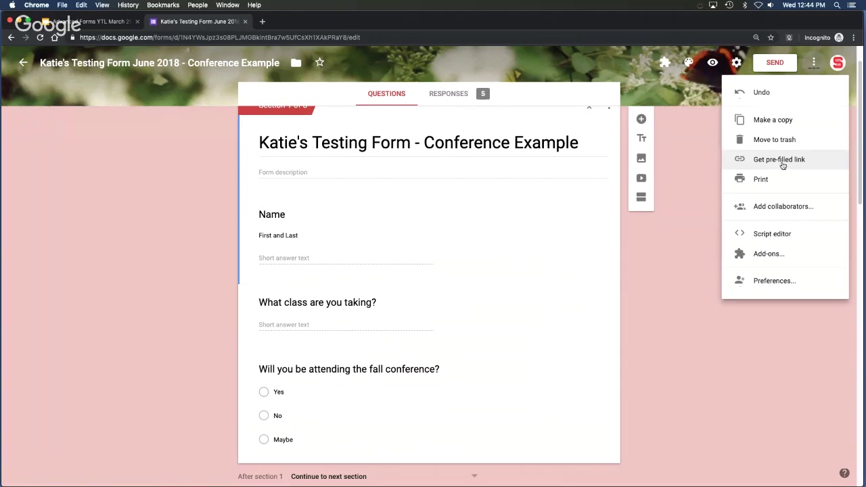
{"action": "left_click", "coordinate": [783, 164]}
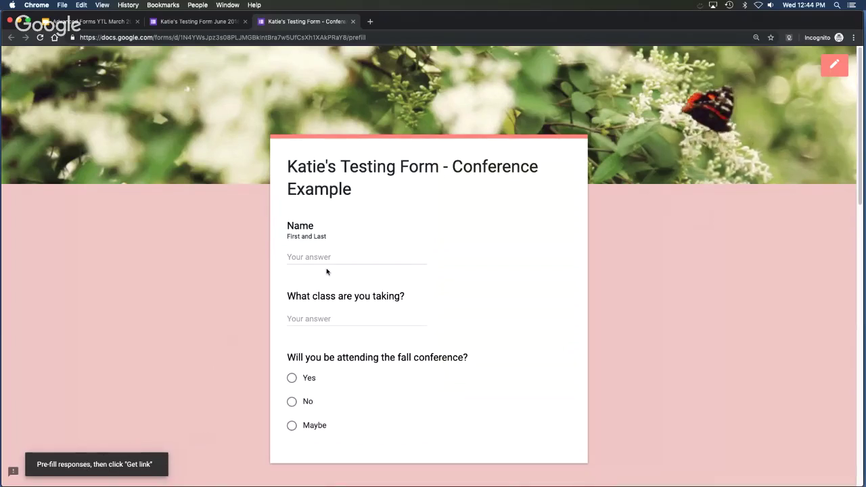
Pre-fill 'History 101' as the class answer, then generate and copy the link.
{"action": "left_click", "coordinate": [326, 319]}
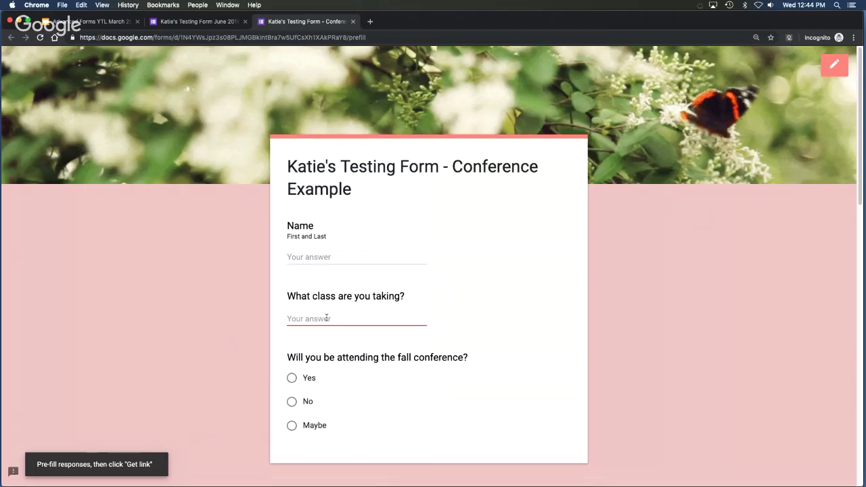
{"action": "type", "text": "History"}
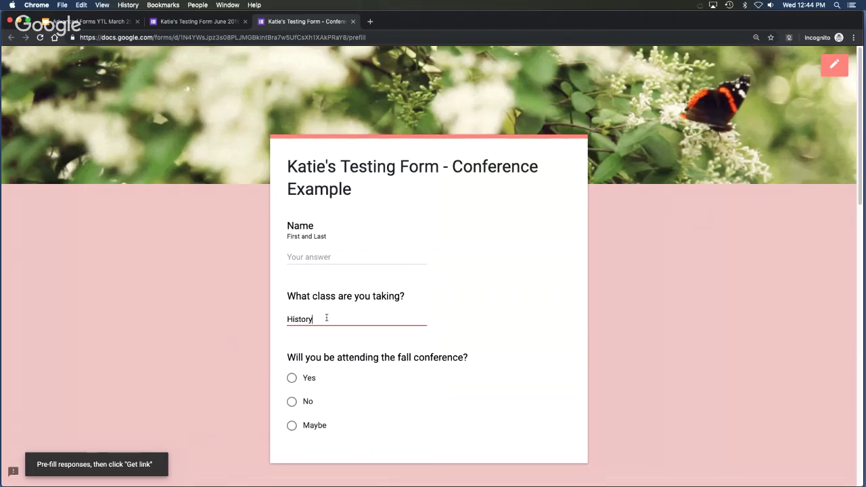
{"action": "type", "text": " 101"}
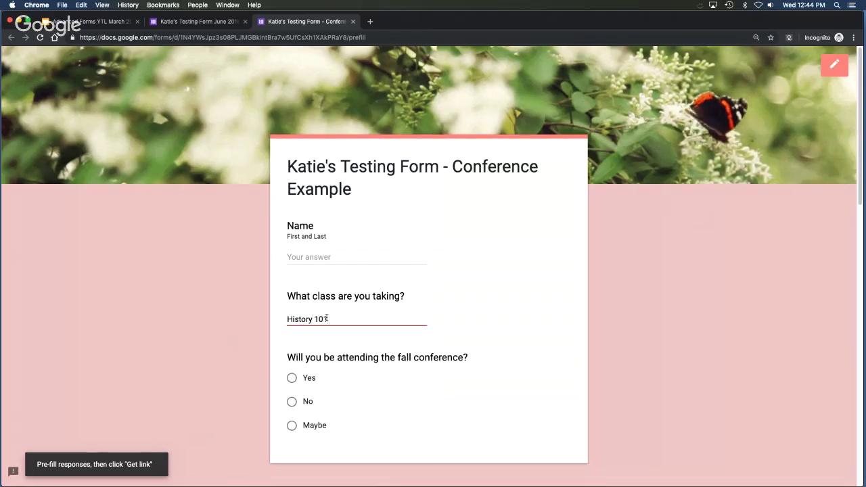
{"action": "scroll", "coordinate": [459, 308], "scroll_direction": "down", "scroll_amount": 2}
{"action": "scroll", "coordinate": [459, 308], "scroll_direction": "down", "scroll_amount": 10}
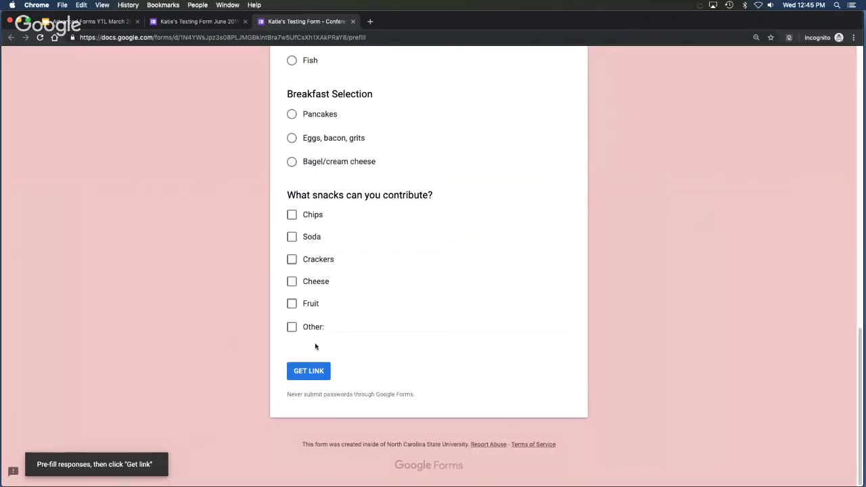
{"action": "left_click", "coordinate": [313, 371]}
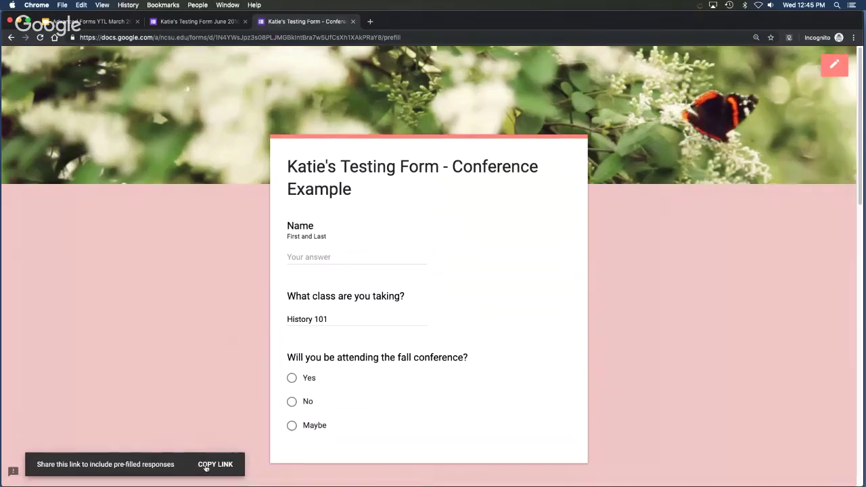
{"action": "left_click", "coordinate": [205, 465]}
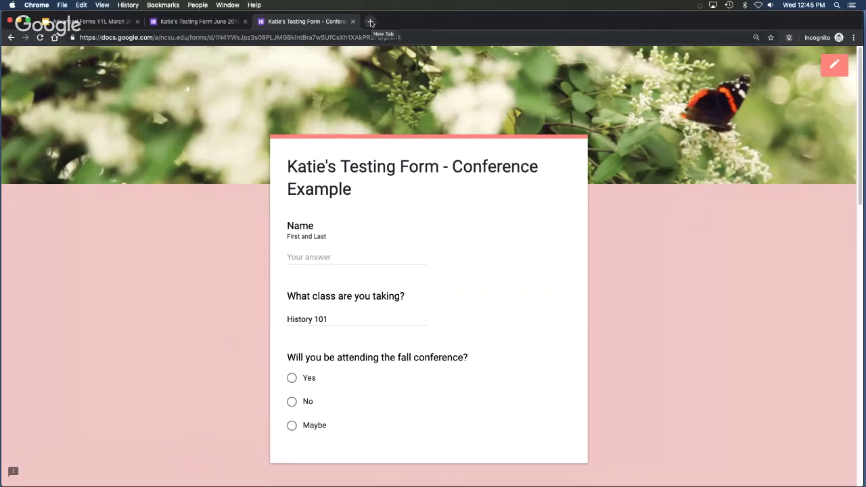
Paste the copied link into a new tab to load the form with History 101 pre-filled.
{"action": "left_click", "coordinate": [371, 23]}
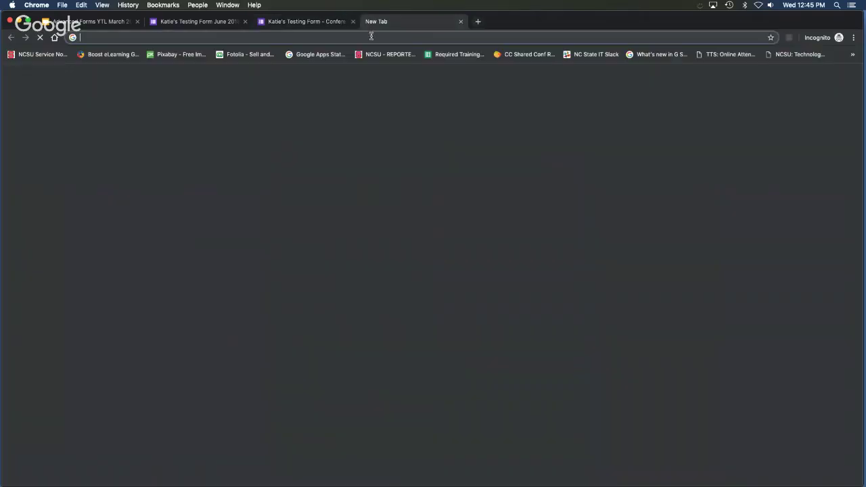
{"action": "right_click", "coordinate": [370, 39]}
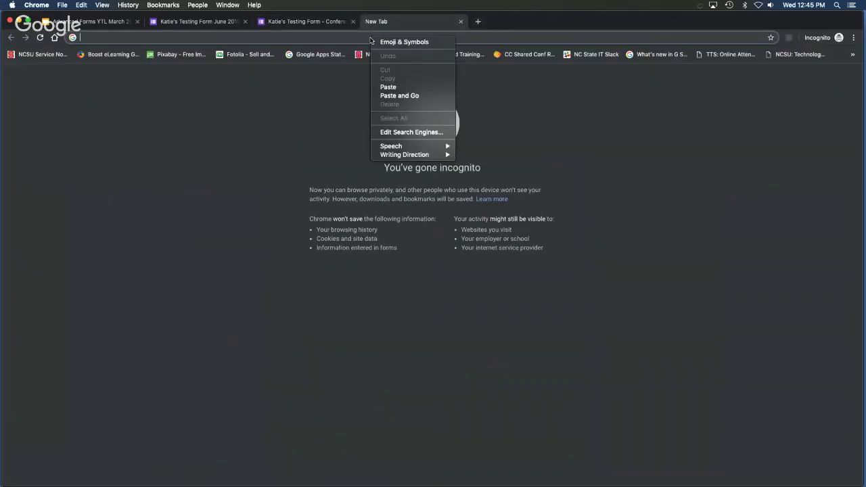
{"action": "left_click", "coordinate": [414, 98]}
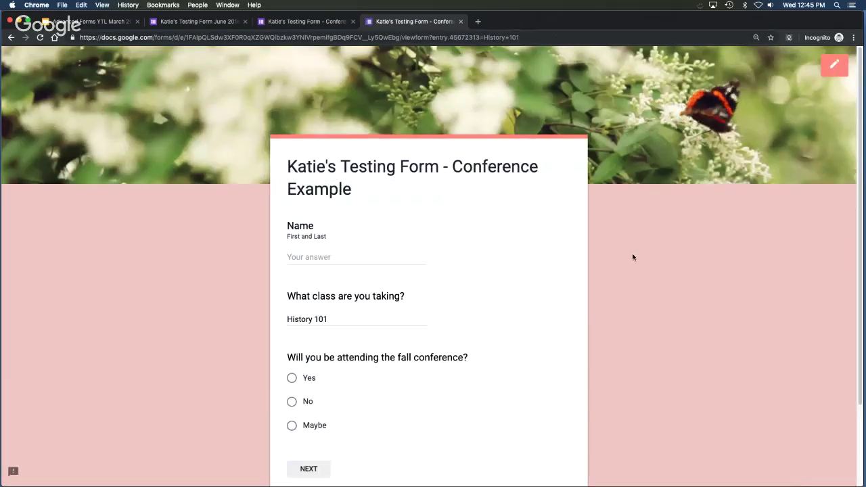
{"action": "scroll", "coordinate": [637, 253], "scroll_direction": "down", "scroll_amount": 2}
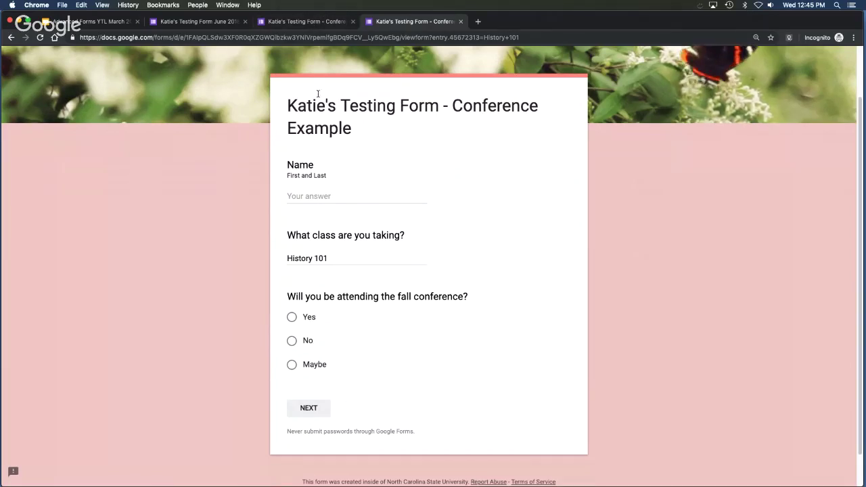
Return to the form editor and start another pre-filled link from the More menu.
{"action": "left_click", "coordinate": [306, 23]}
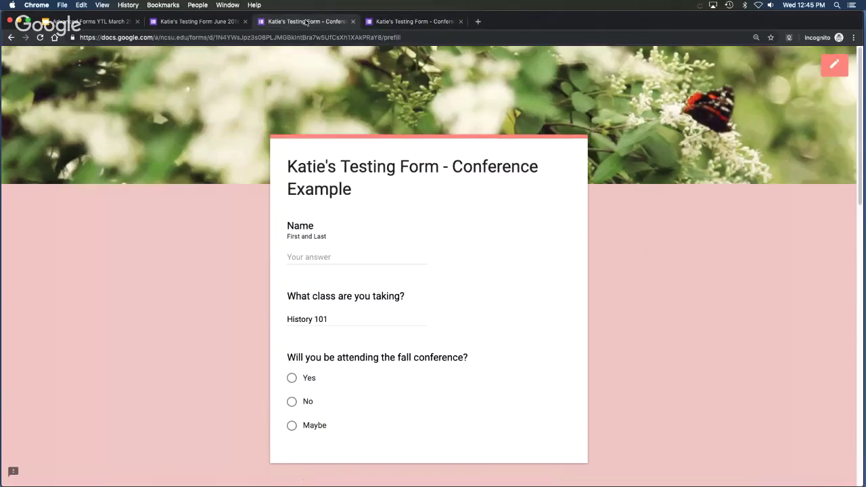
{"action": "key", "text": "ctrl+shift+Tab"}
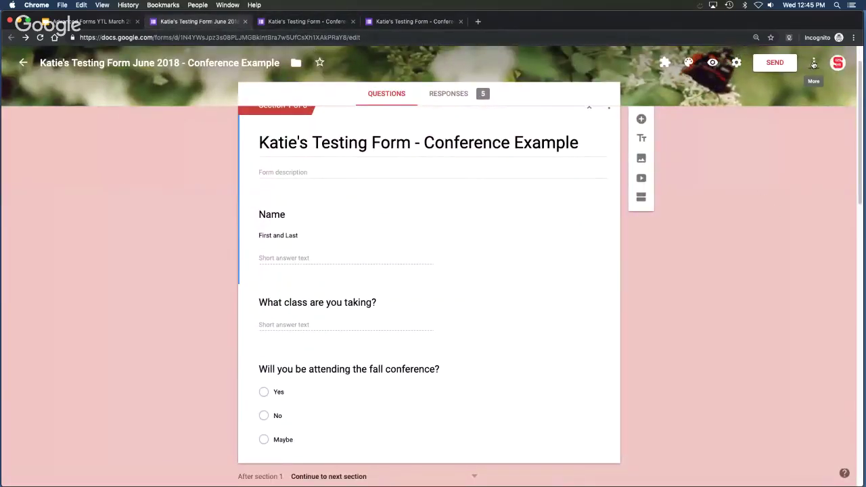
{"action": "left_click", "coordinate": [813, 63]}
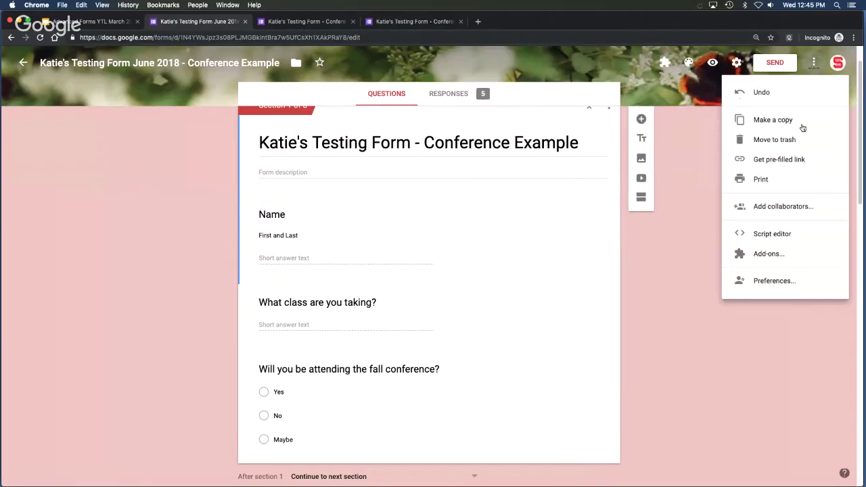
{"action": "left_click", "coordinate": [802, 161]}
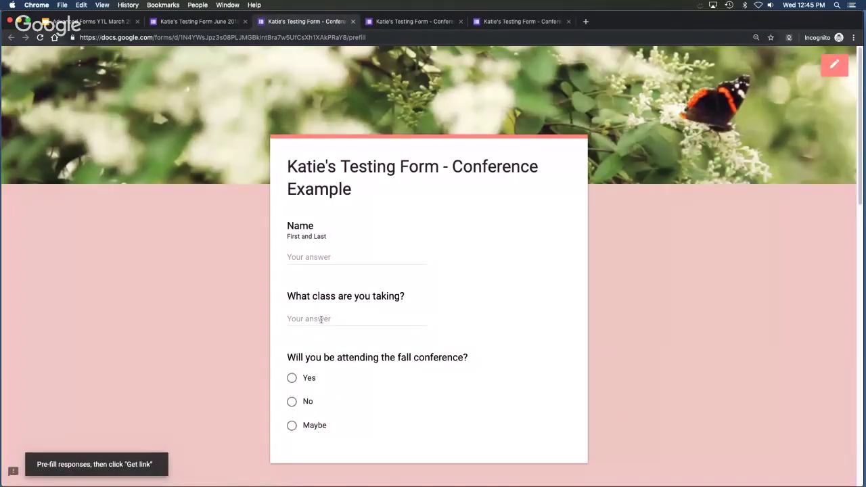
Pre-fill 'History 102' as the class answer, copy the generated link, and open a blank tab.
{"action": "left_click", "coordinate": [320, 319]}
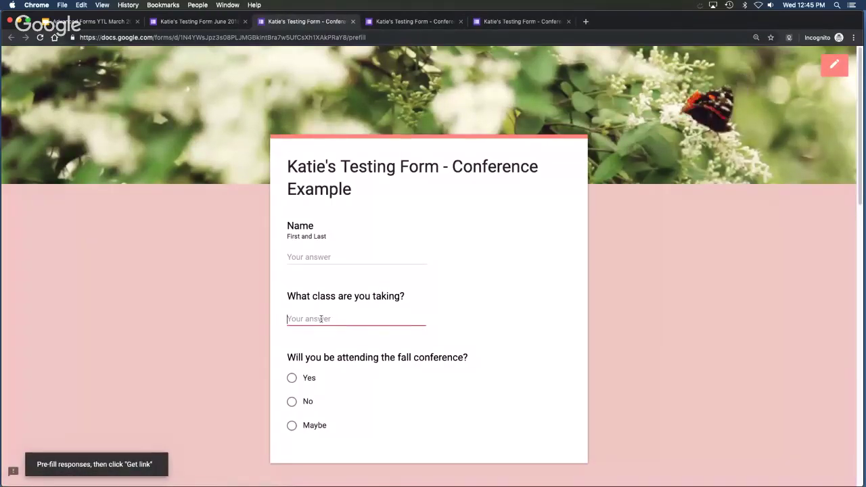
{"action": "type", "text": "History 102"}
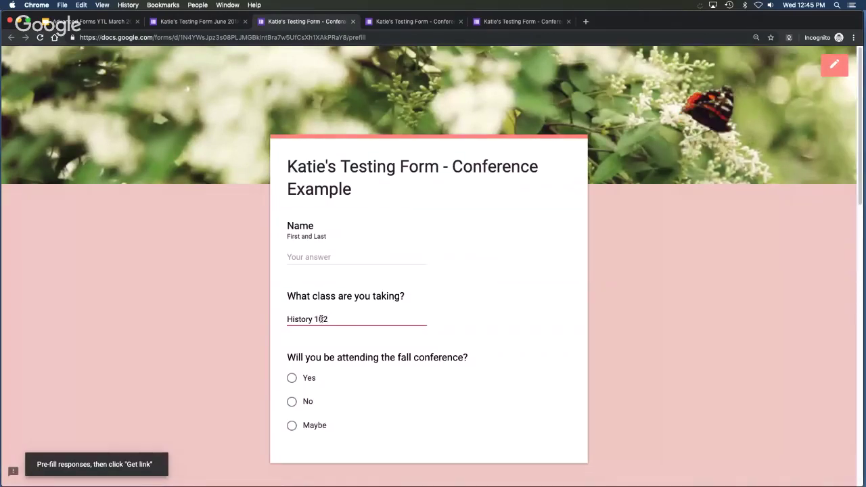
{"action": "scroll", "coordinate": [460, 297], "scroll_direction": "down", "scroll_amount": 15}
{"action": "left_click", "coordinate": [309, 371]}
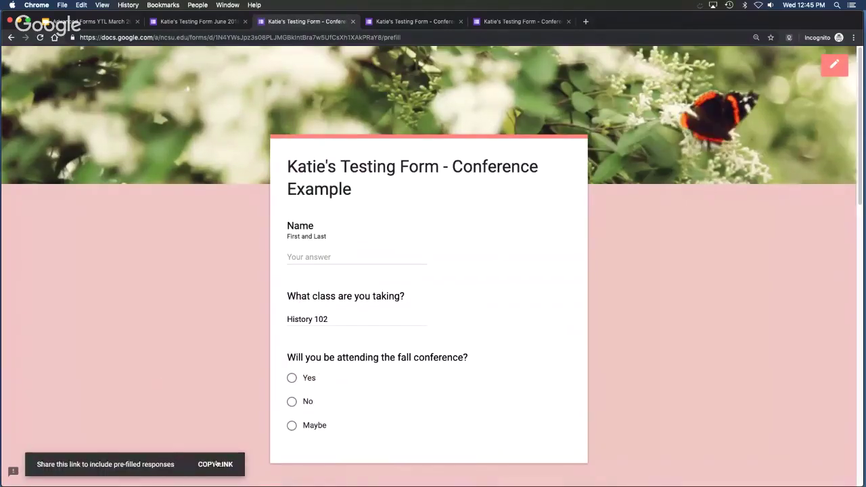
{"action": "left_click", "coordinate": [218, 465]}
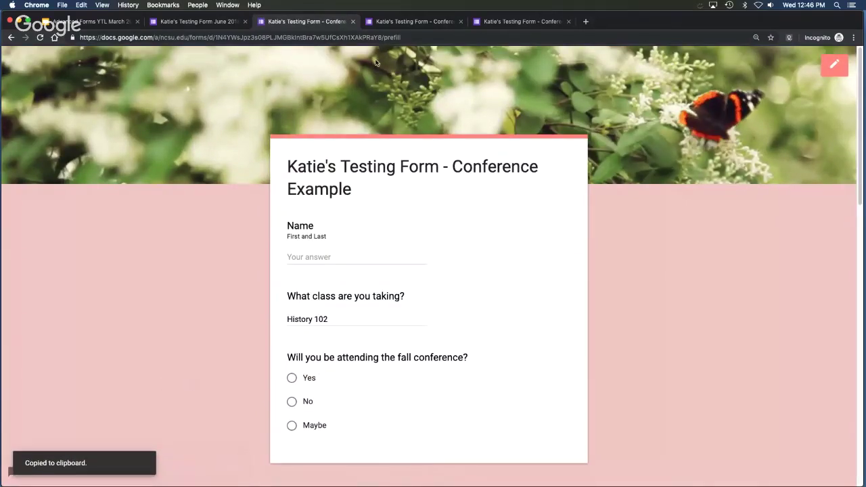
{"action": "left_click", "coordinate": [586, 21]}
Load the History 102 pre-filled link to test it, then close its tab.
{"action": "right_click", "coordinate": [586, 36]}
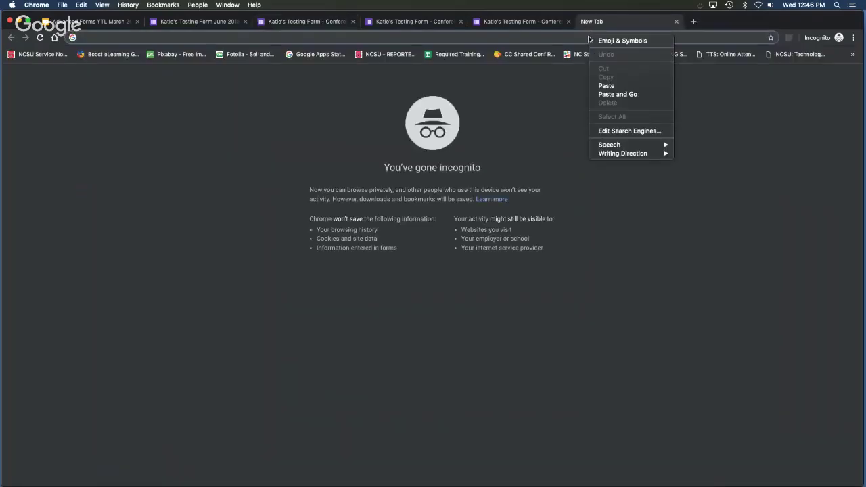
{"action": "left_click", "coordinate": [635, 94]}
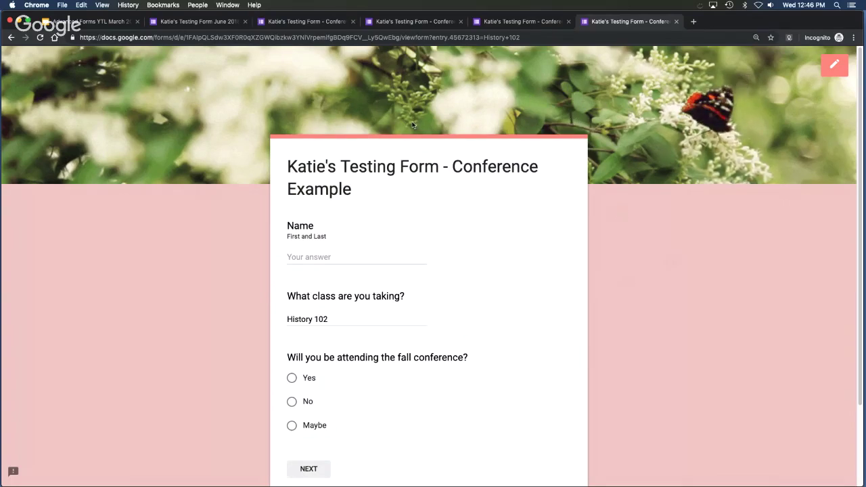
{"action": "left_click", "coordinate": [675, 21]}
Close the History 101 test tab and leftover form tabs to return to the Pre-Filled Forms slide.
{"action": "left_click", "coordinate": [552, 24]}
{"action": "left_click", "coordinate": [568, 21]}
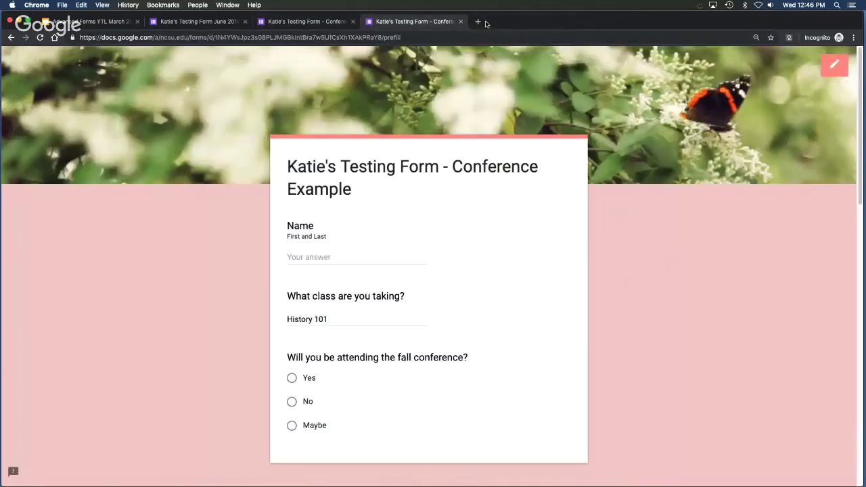
{"action": "left_click", "coordinate": [460, 21]}
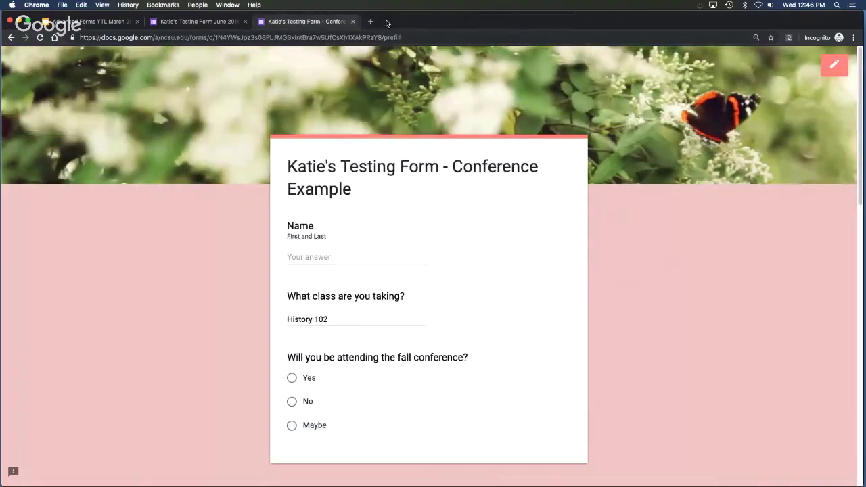
{"action": "left_click", "coordinate": [352, 21]}
{"action": "left_click", "coordinate": [245, 21]}
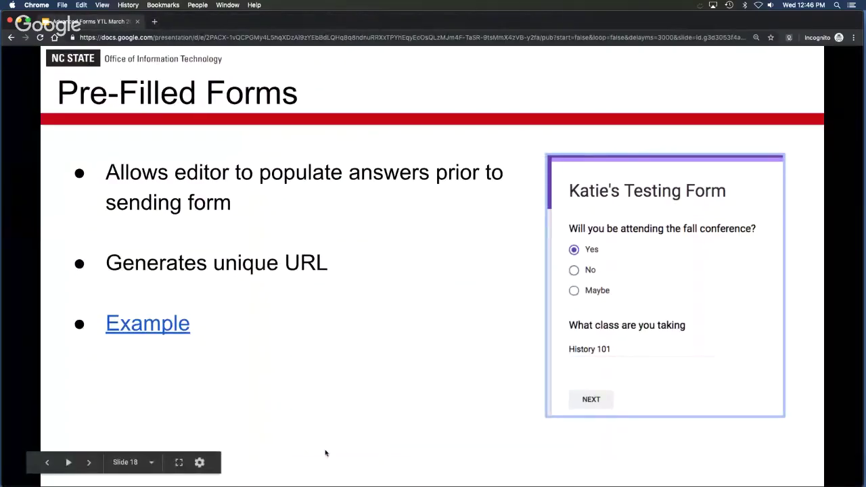
Show the Form Response Destination slide and its bullets, then open its Example form link.
{"action": "left_click", "coordinate": [387, 397]}
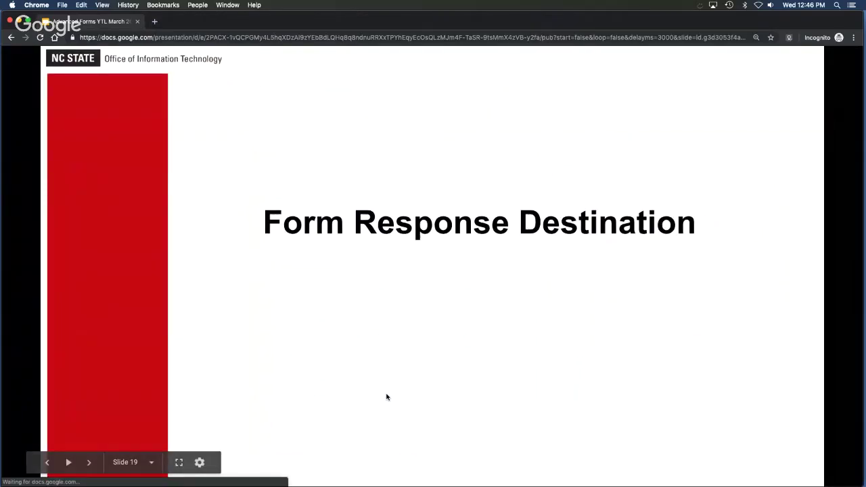
{"action": "left_click", "coordinate": [387, 397]}
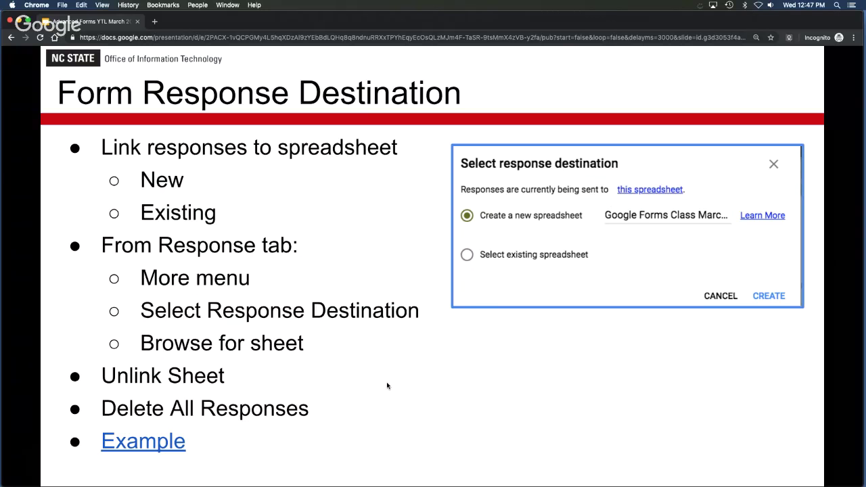
{"action": "left_click", "coordinate": [162, 442]}
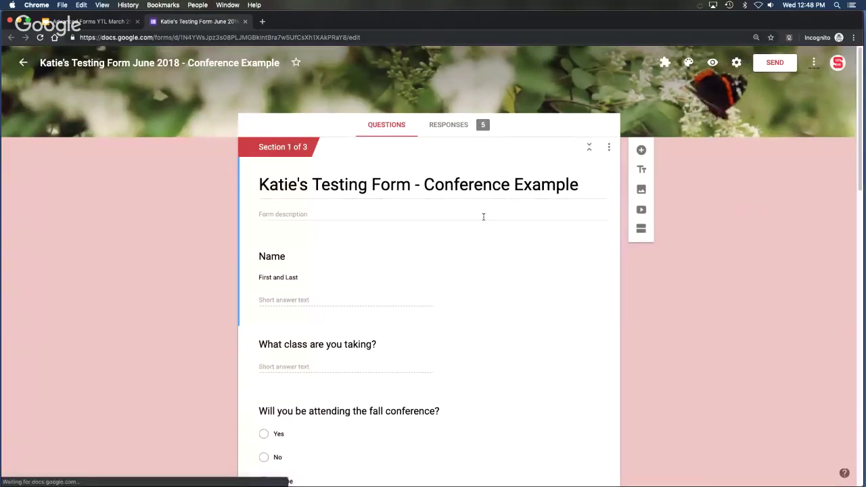
After previewing the existing-spreadsheet option, link the form's 5 responses to a new spreadsheet.
{"action": "left_click", "coordinate": [453, 130]}
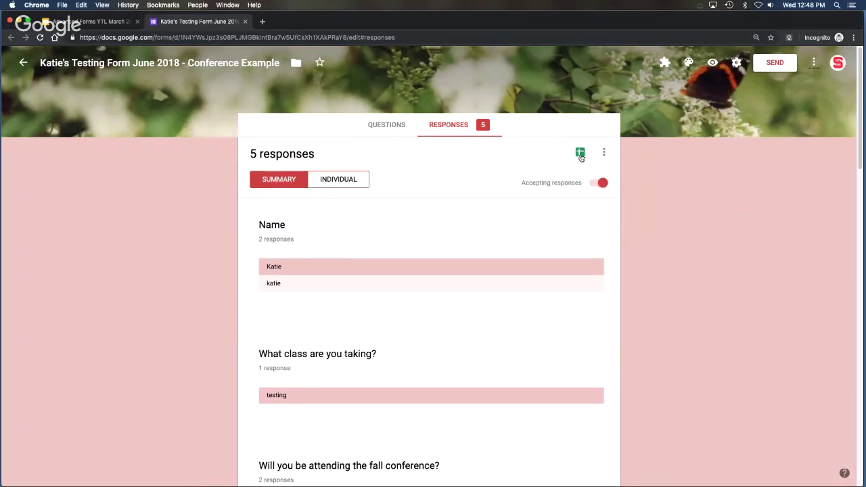
{"action": "left_click", "coordinate": [580, 155]}
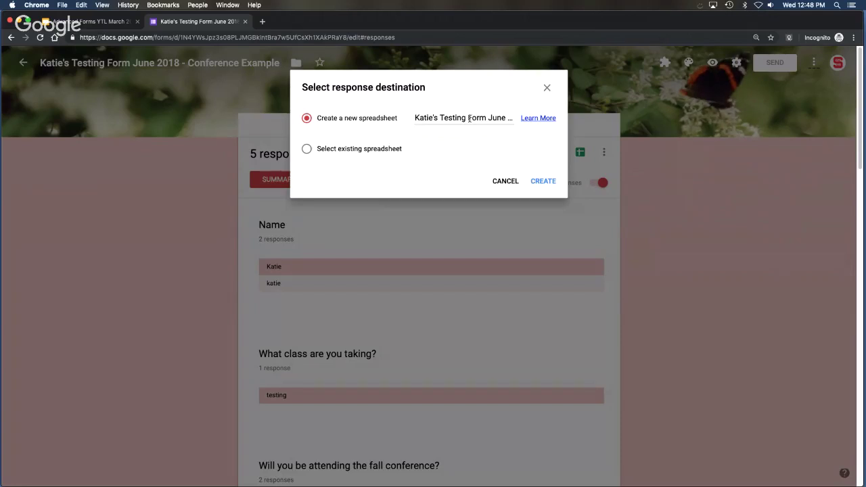
{"action": "left_click", "coordinate": [306, 149]}
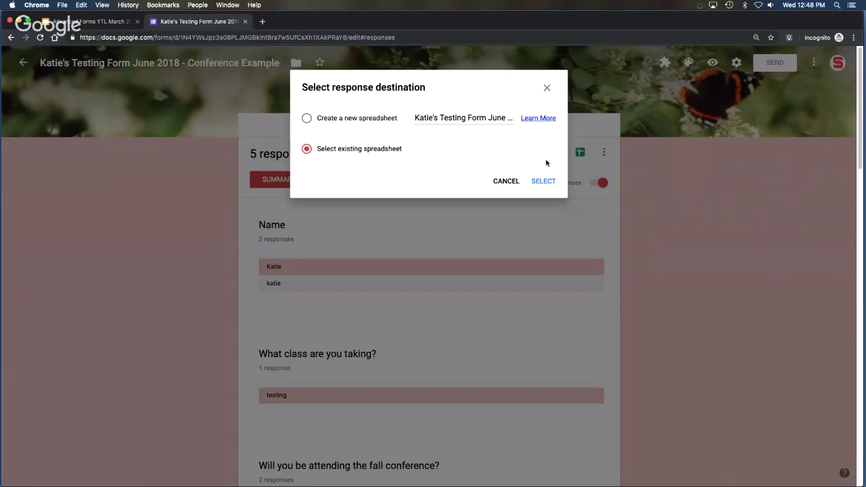
{"action": "left_click", "coordinate": [543, 181]}
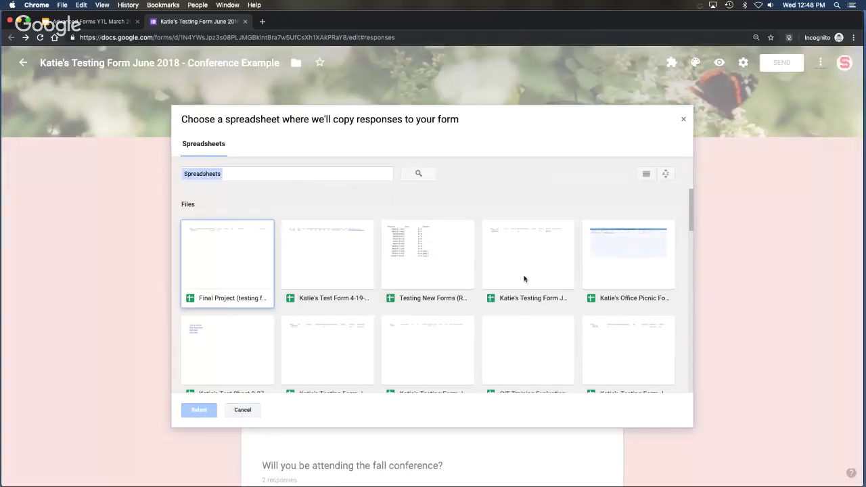
{"action": "left_click", "coordinate": [522, 279]}
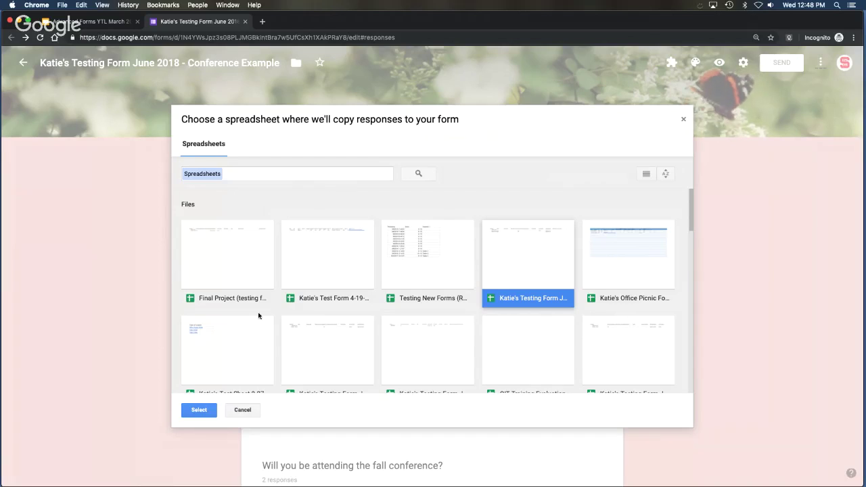
{"action": "left_click", "coordinate": [242, 410]}
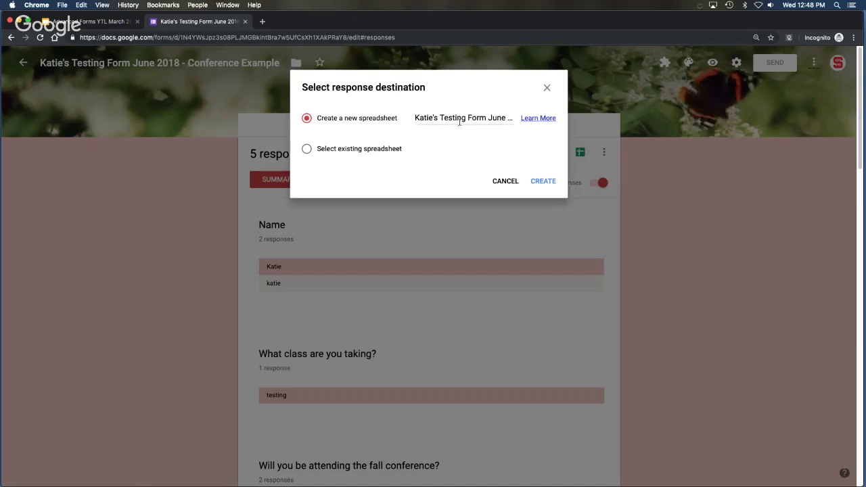
{"action": "left_click", "coordinate": [543, 181]}
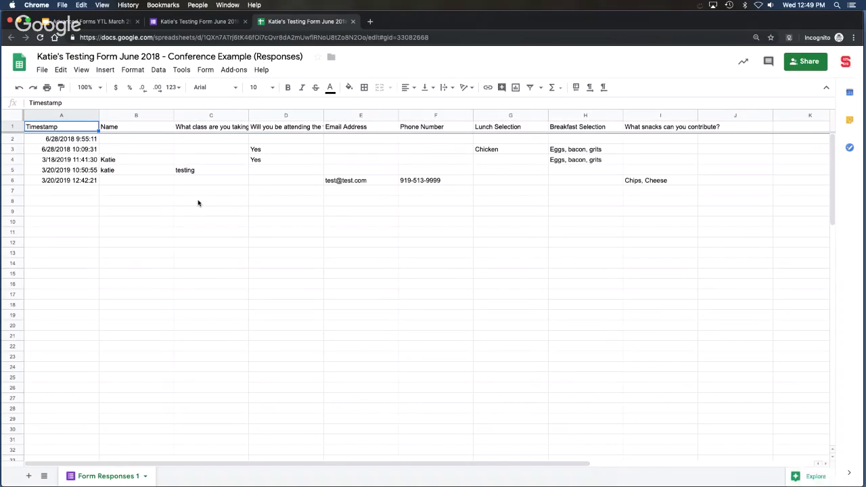
Return to the Google Forms tab showing the 5-response summary.
{"action": "left_click", "coordinate": [194, 22]}
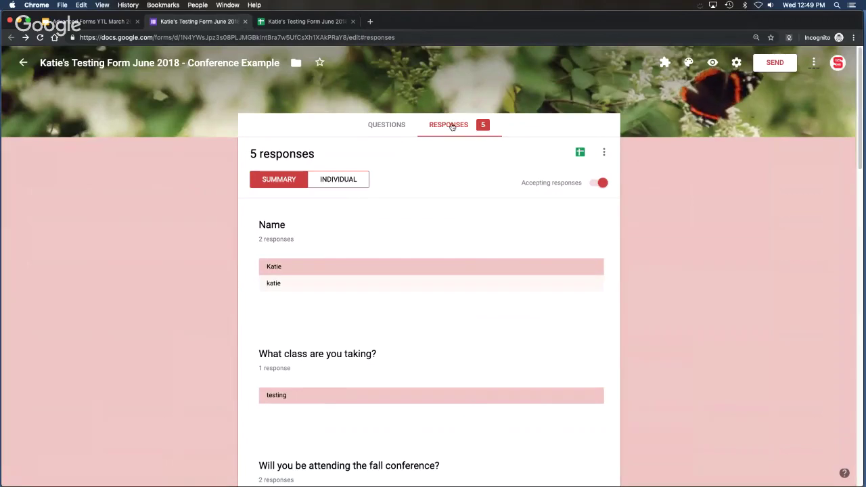
Unlink the form from its responses spreadsheet using the Responses options menu.
{"action": "left_click", "coordinate": [605, 153]}
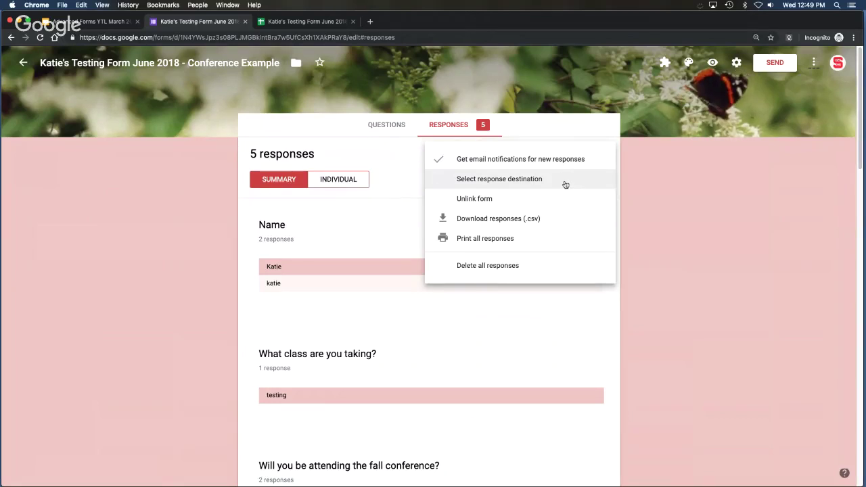
{"action": "left_click", "coordinate": [520, 182]}
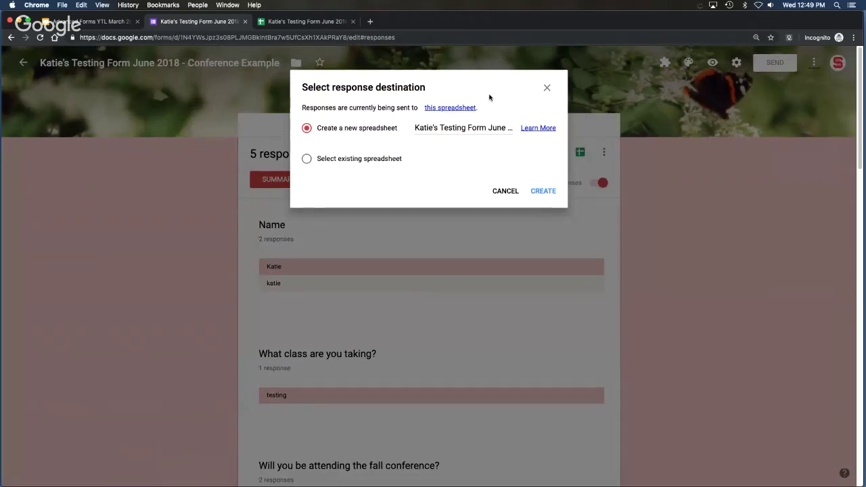
{"action": "left_click", "coordinate": [505, 191]}
{"action": "left_click", "coordinate": [603, 153]}
{"action": "left_click", "coordinate": [550, 202]}
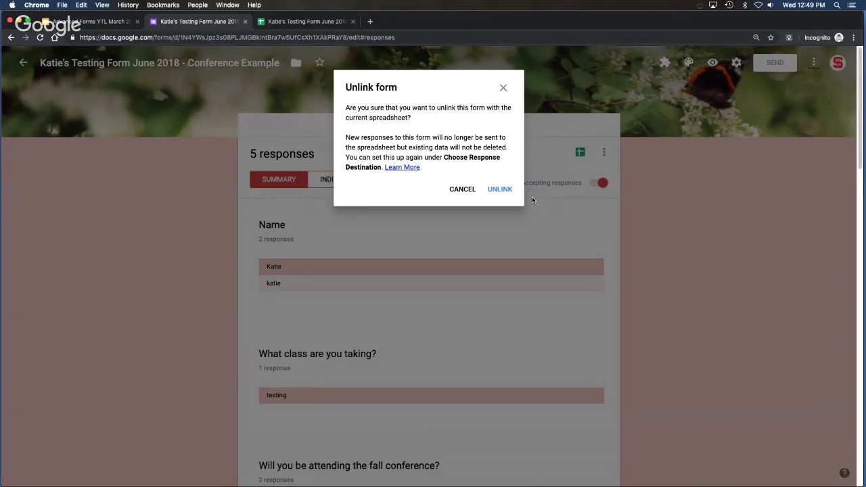
{"action": "left_click", "coordinate": [499, 192]}
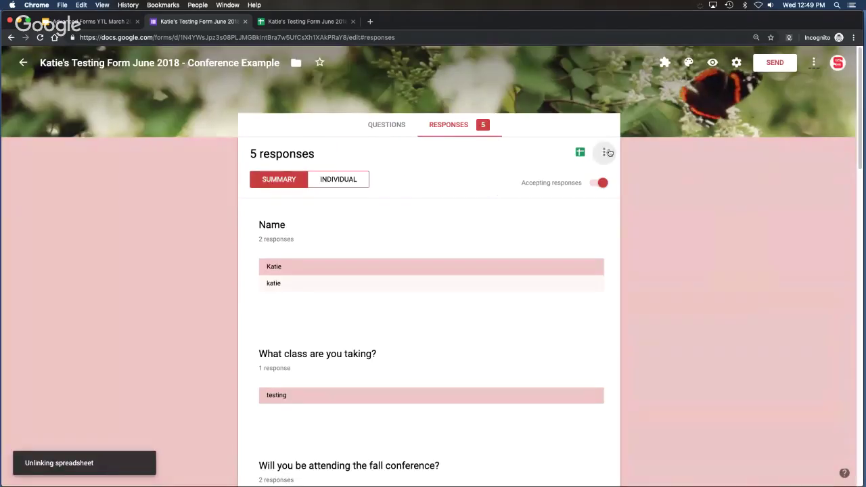
{"action": "left_click", "coordinate": [607, 152]}
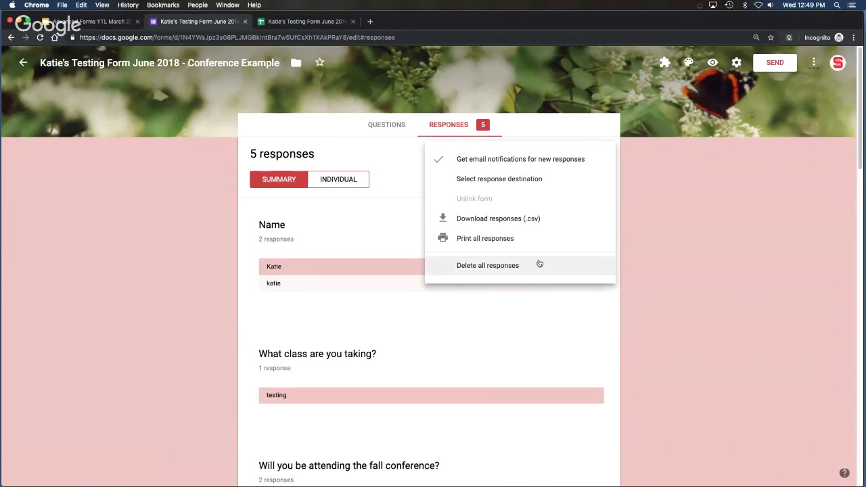
{"action": "left_click", "coordinate": [658, 218]}
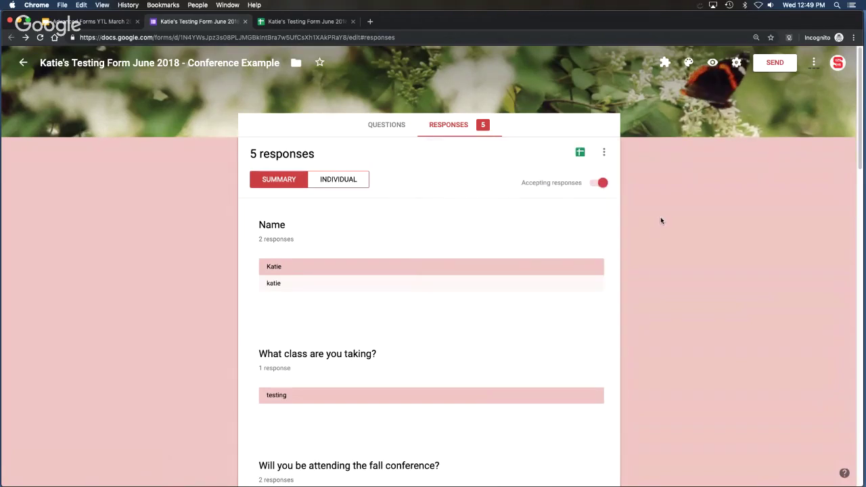
Close the responses spreadsheet and form tabs to return to the presentation.
{"action": "left_click", "coordinate": [342, 21]}
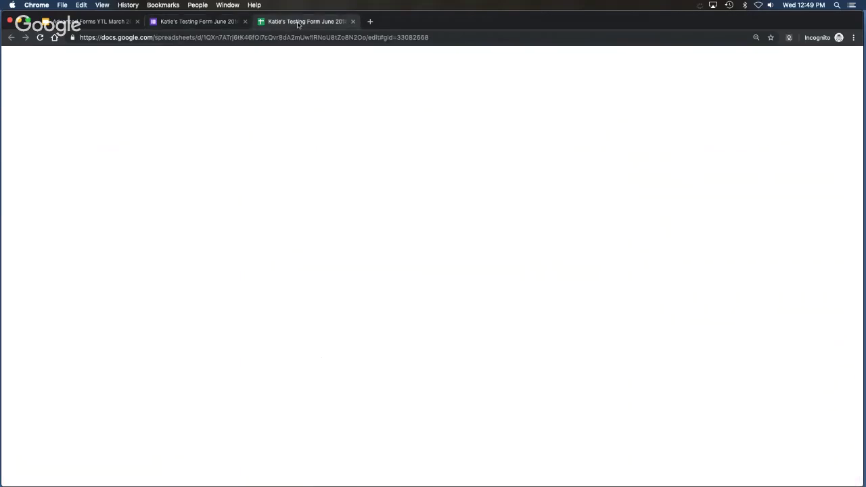
{"action": "left_click", "coordinate": [353, 22]}
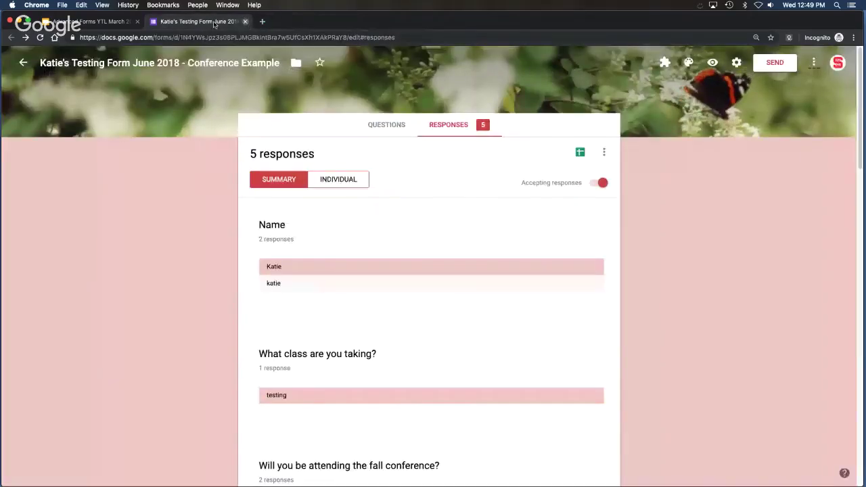
{"action": "left_click", "coordinate": [245, 22]}
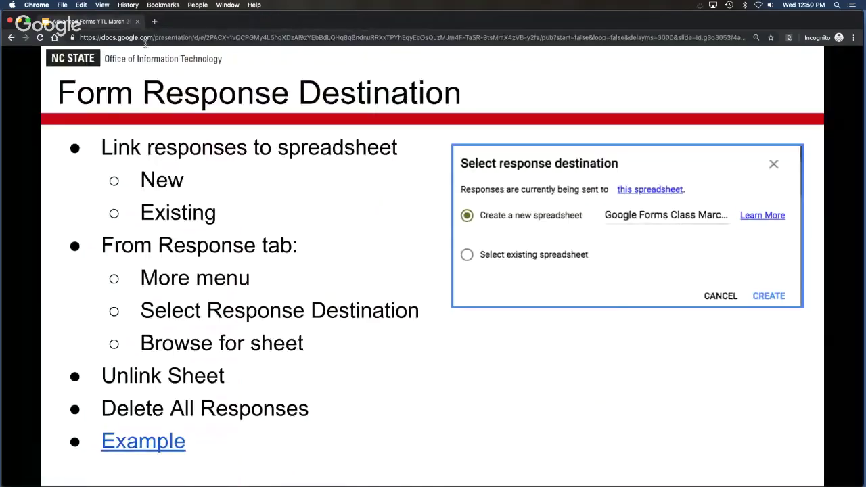
Show the Notification Rules slide and its details, then open its Example form link.
{"action": "left_click", "coordinate": [475, 430]}
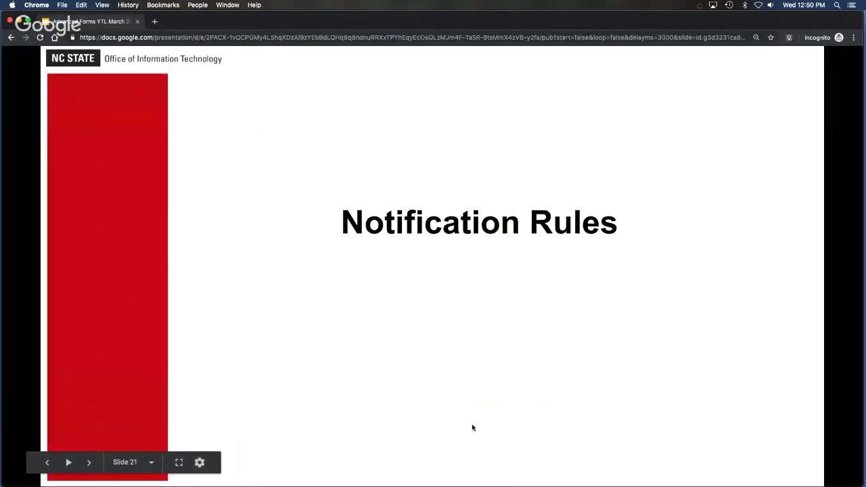
{"action": "left_click", "coordinate": [479, 286]}
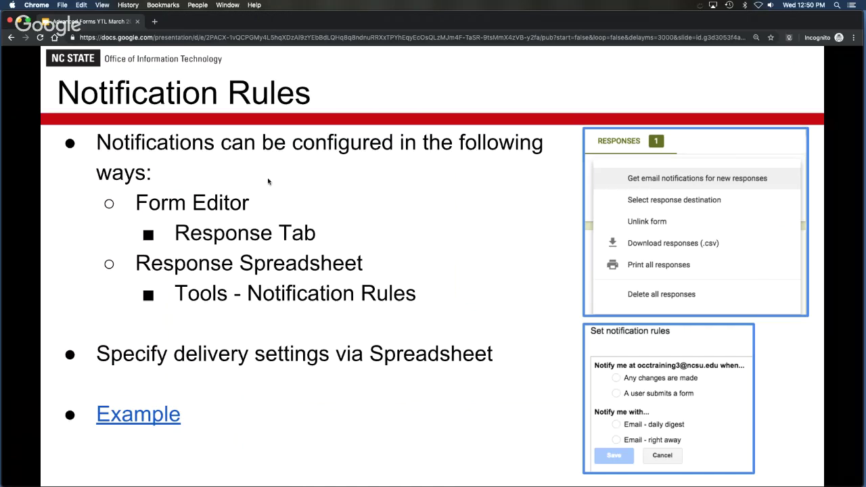
{"action": "left_click", "coordinate": [172, 415]}
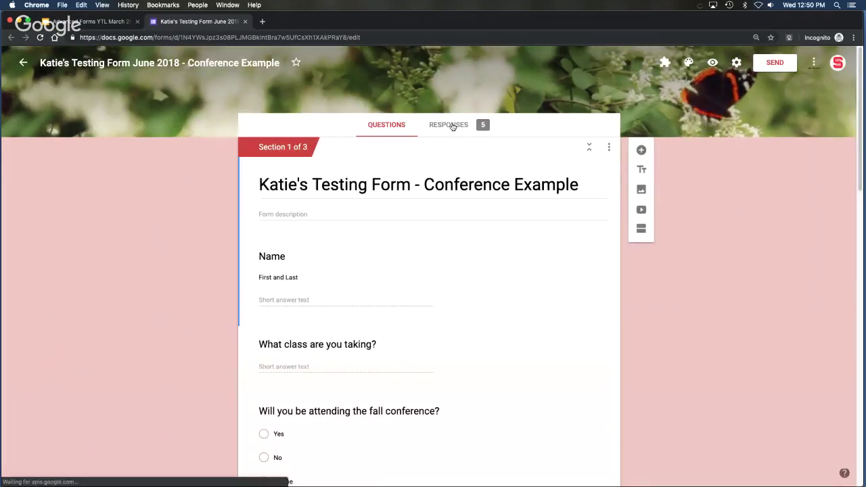
From the Responses tab, send the five submissions to a newly created spreadsheet.
{"action": "left_click", "coordinate": [451, 127]}
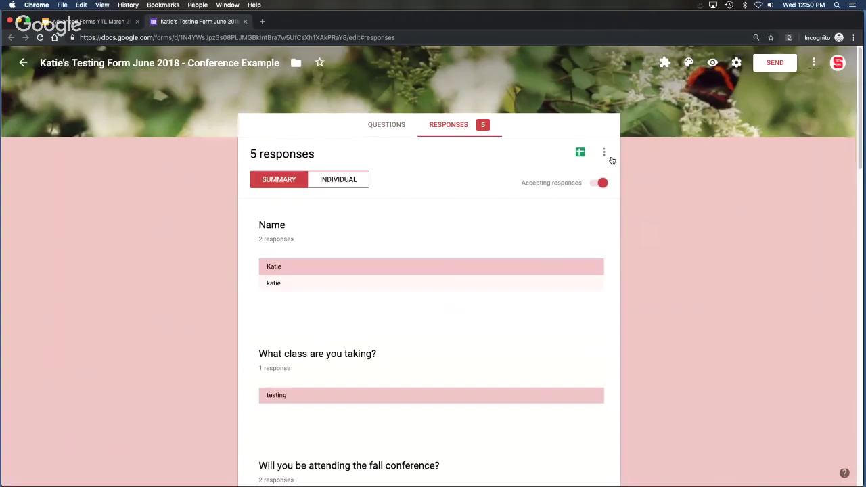
{"action": "left_click", "coordinate": [602, 153]}
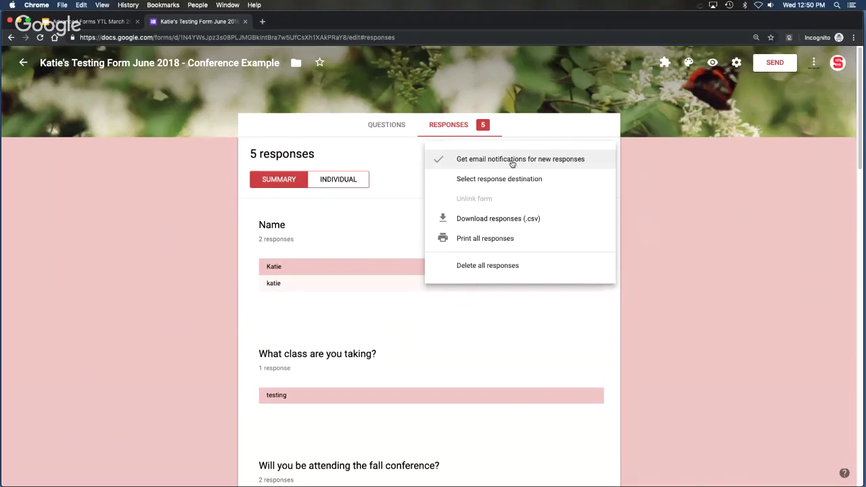
{"action": "left_click", "coordinate": [655, 170]}
{"action": "left_click", "coordinate": [580, 153]}
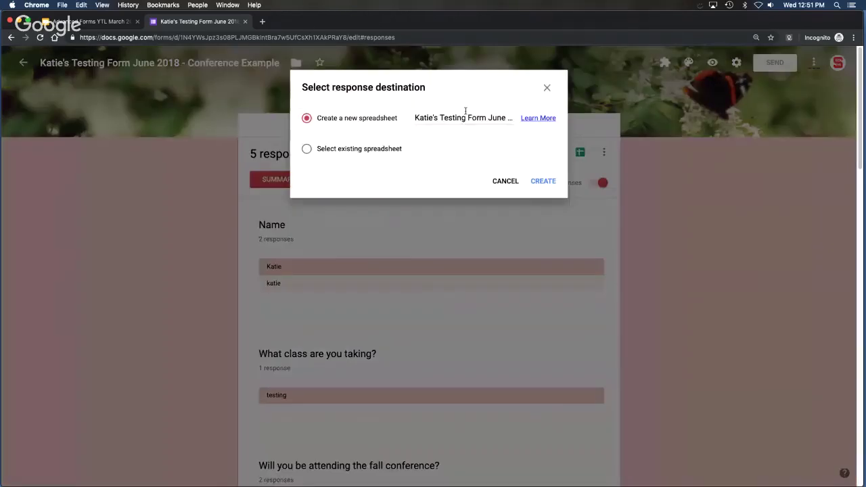
{"action": "left_click", "coordinate": [545, 180]}
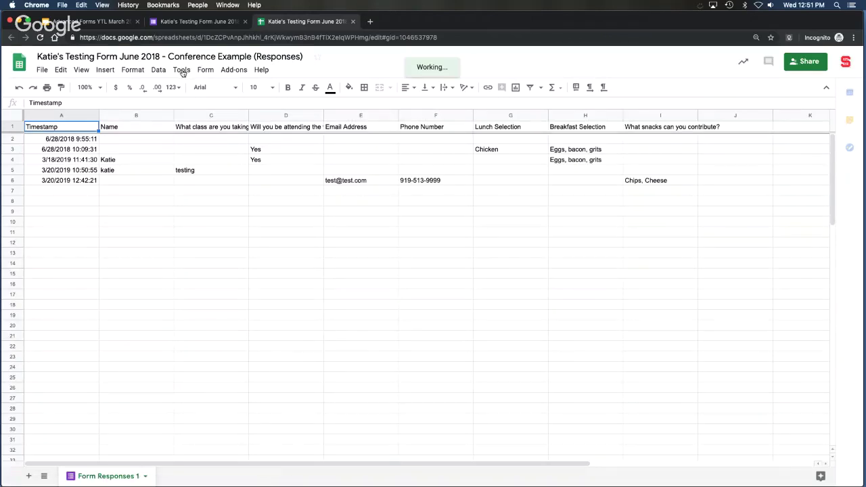
Try the notification rule email options (daily digest, right away), then cancel without saving.
{"action": "left_click", "coordinate": [182, 71]}
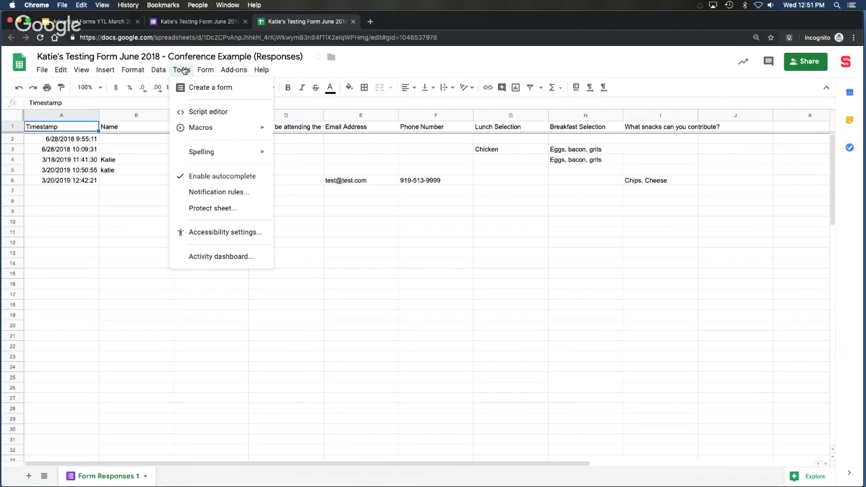
{"action": "left_click", "coordinate": [219, 192]}
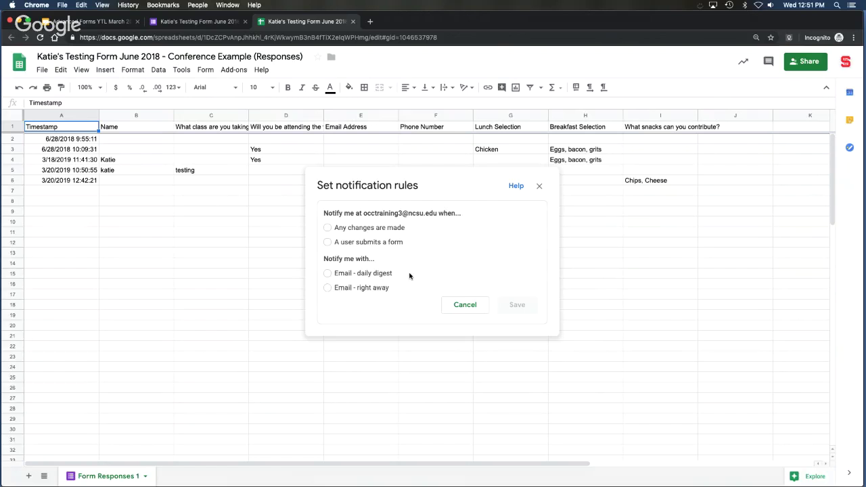
{"action": "left_click", "coordinate": [328, 273]}
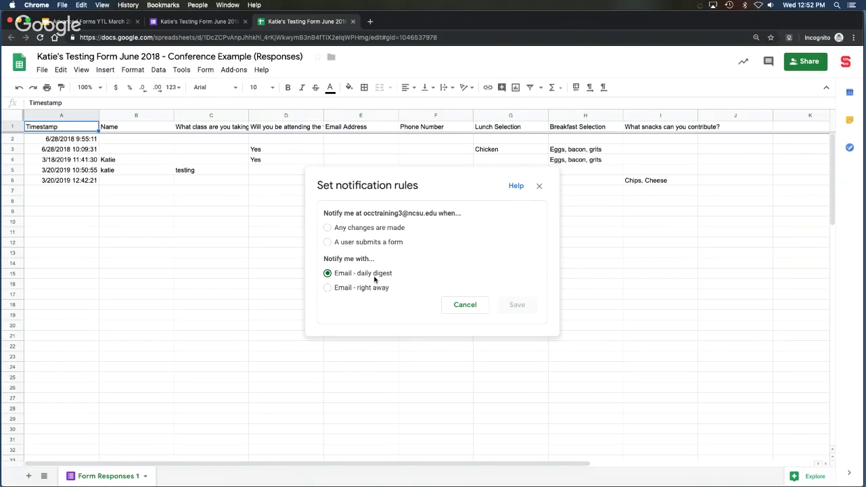
{"action": "left_click", "coordinate": [327, 288]}
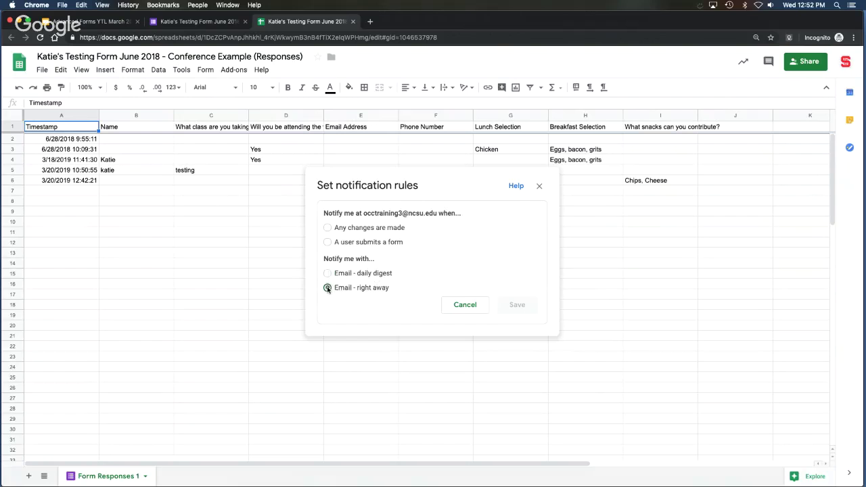
{"action": "left_click", "coordinate": [360, 275]}
{"action": "left_click", "coordinate": [469, 305]}
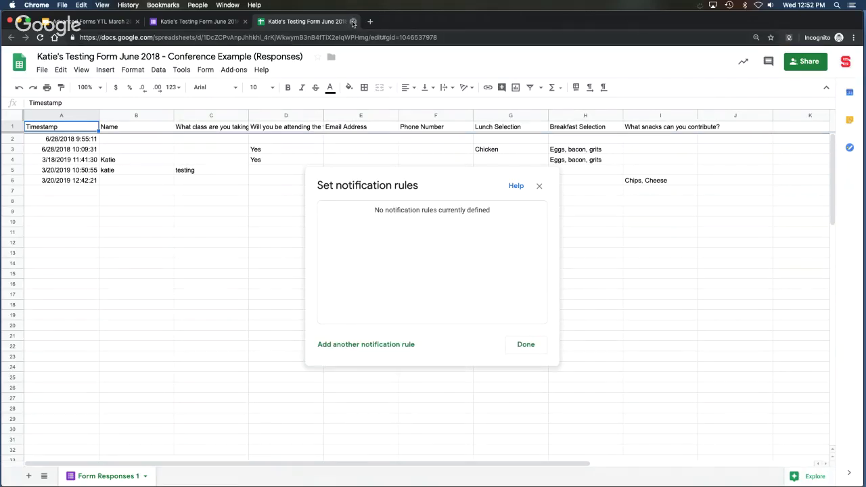
Close the spreadsheet and form tabs and advance the deck to the Embed Form slide.
{"action": "left_click", "coordinate": [352, 21]}
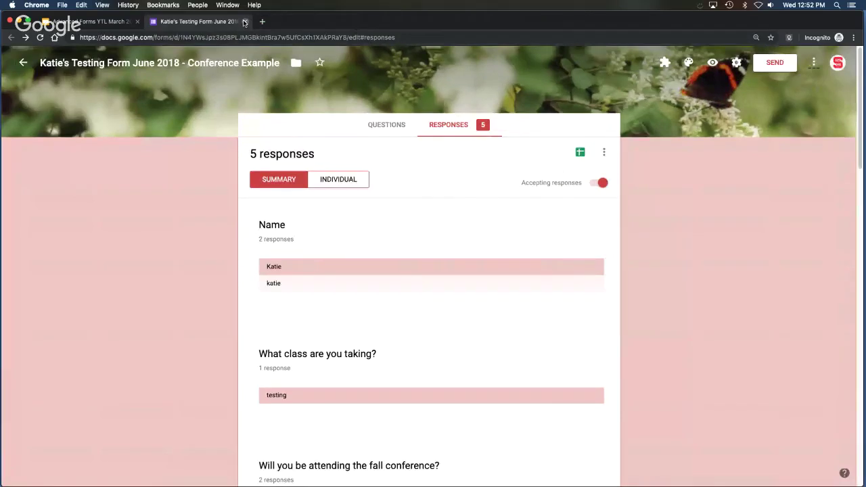
{"action": "left_click", "coordinate": [244, 22]}
{"action": "left_click", "coordinate": [384, 396]}
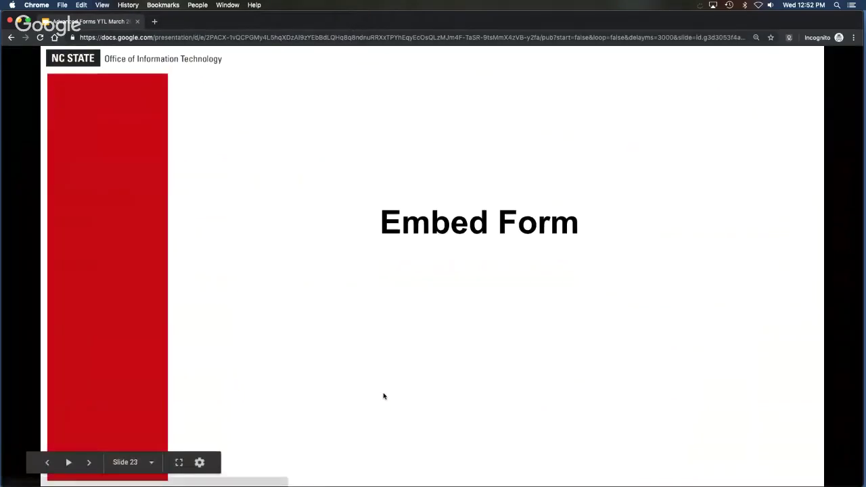
{"action": "left_click", "coordinate": [380, 388]}
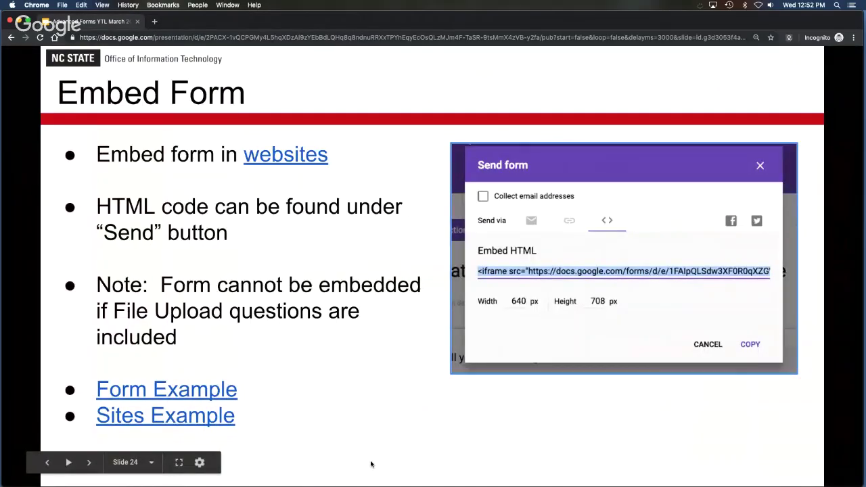